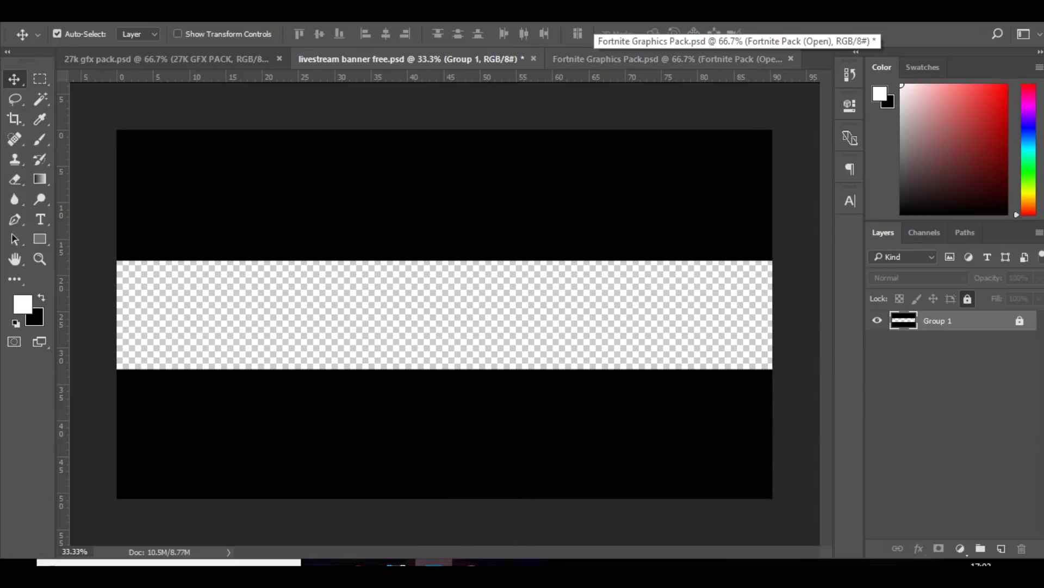
Switch between the livestream banner and the Fortnite Graphics Pack documents.
{"action": "left_click", "coordinate": [668, 58]}
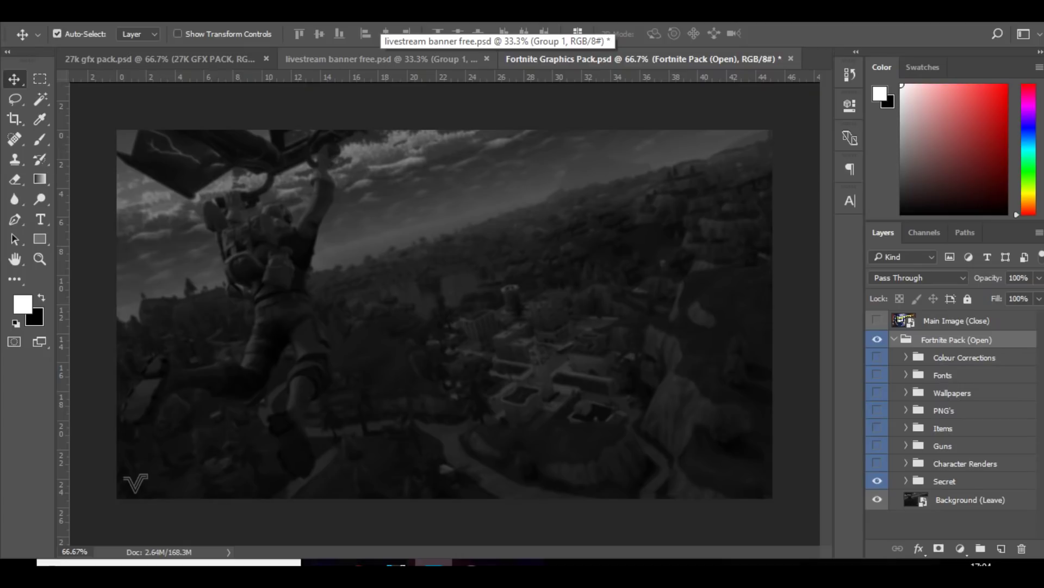
{"action": "left_click", "coordinate": [381, 59]}
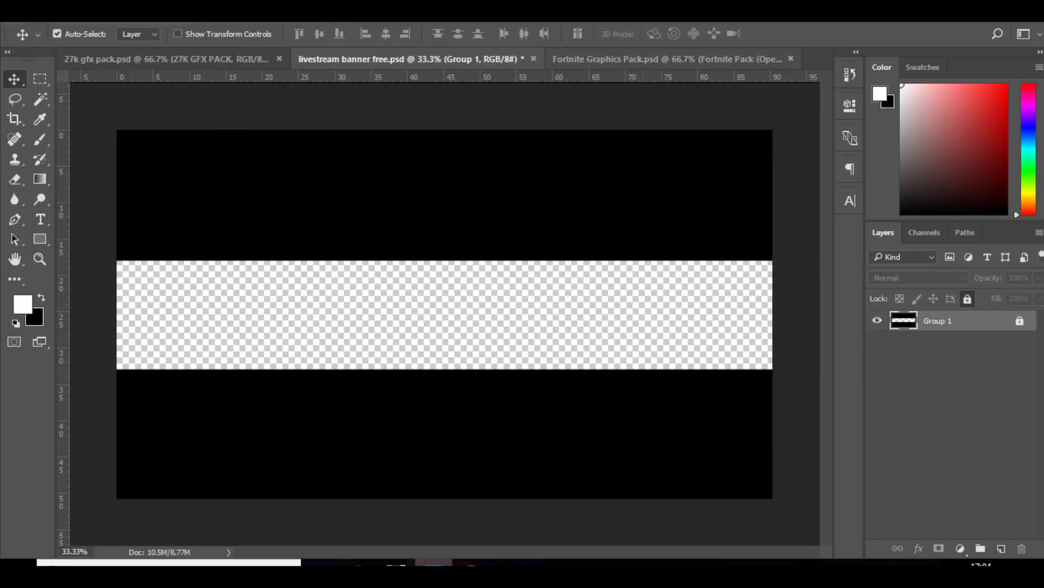
{"action": "left_click", "coordinate": [667, 58]}
{"action": "left_click", "coordinate": [381, 59]}
{"action": "left_click", "coordinate": [667, 59]}
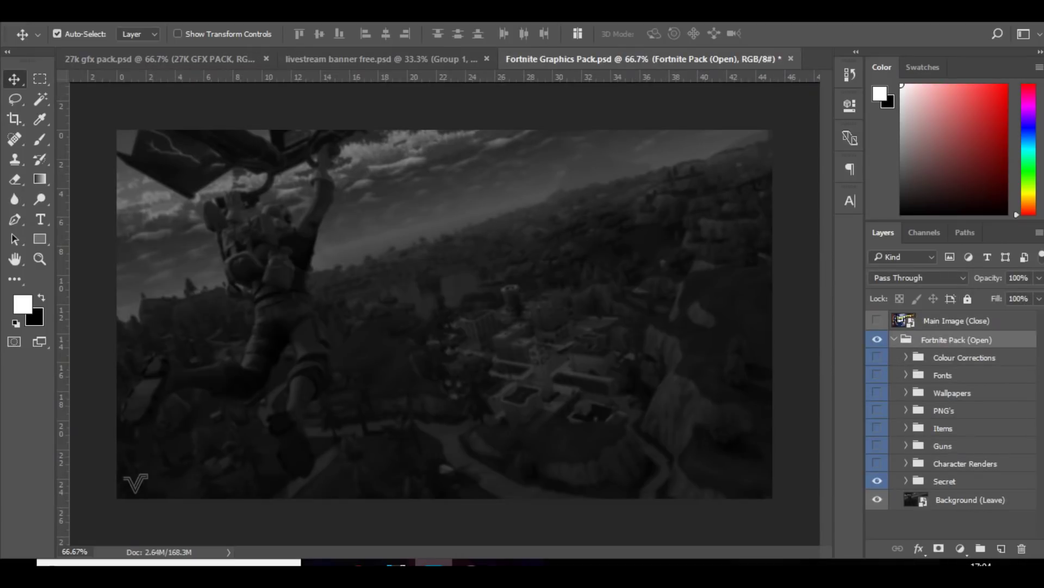
Expand the Wallpapers group and preview candidate wallpapers on the canvas.
{"action": "left_click", "coordinate": [905, 392]}
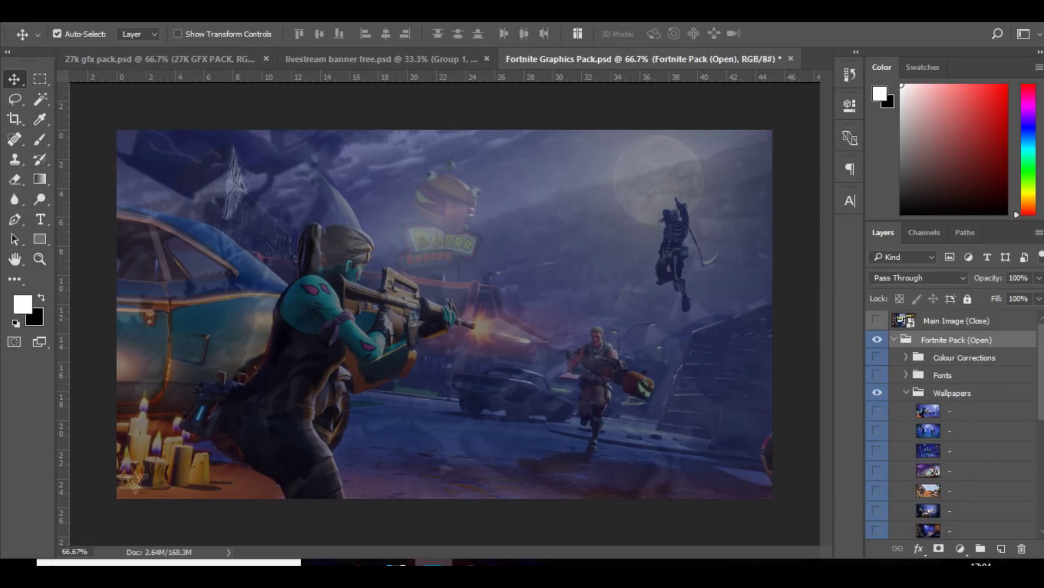
{"action": "left_click", "coordinate": [877, 490]}
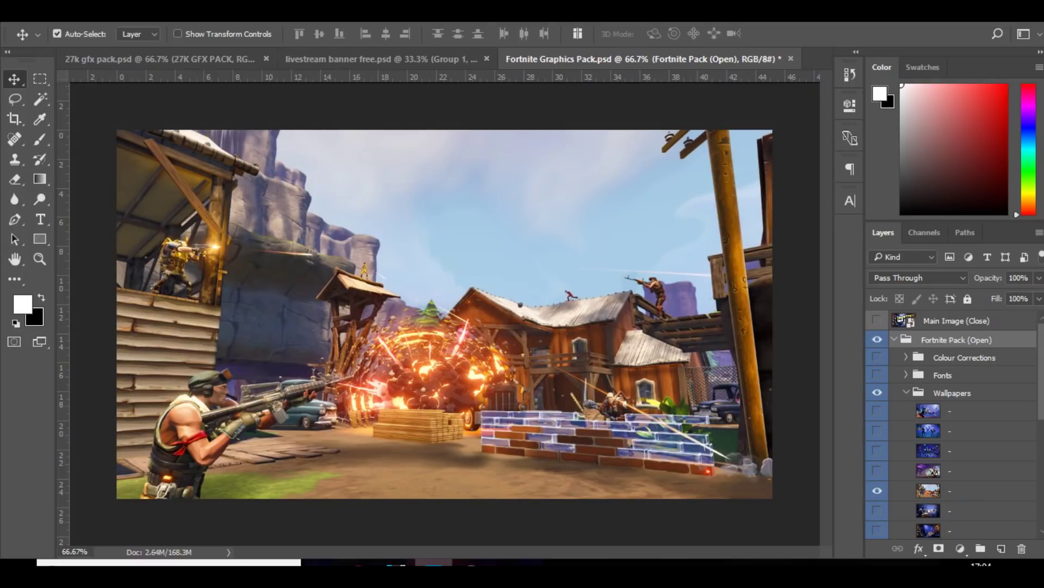
{"action": "left_click", "coordinate": [877, 490]}
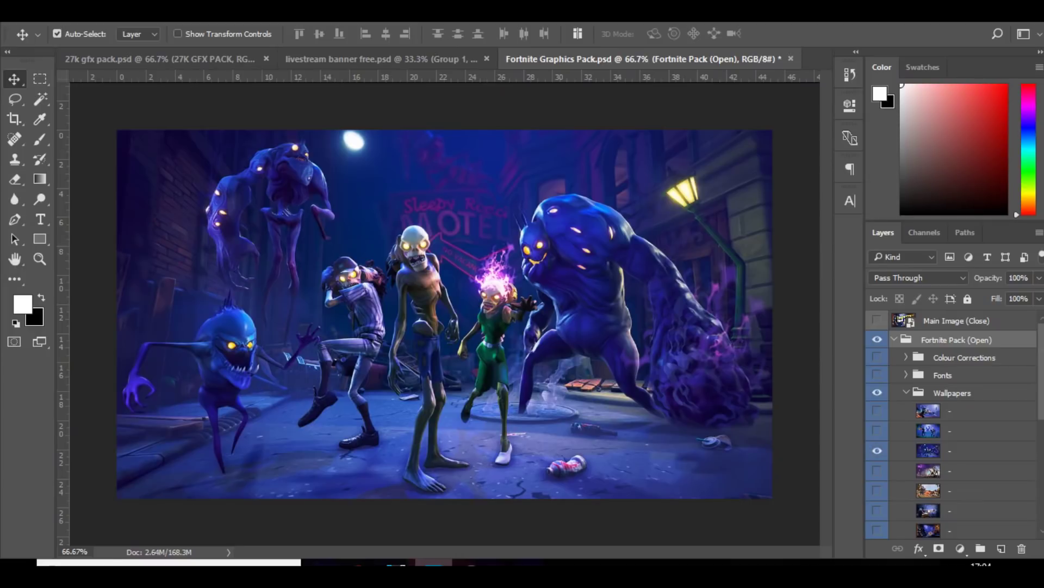
{"action": "scroll", "coordinate": [952, 425], "scroll_direction": "down", "scroll_amount": 5}
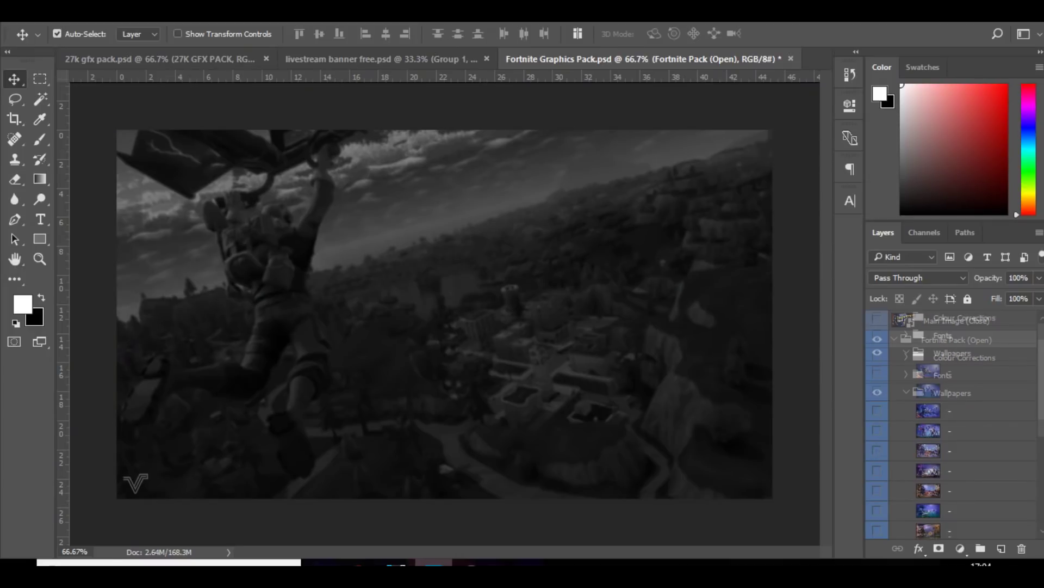
{"action": "left_click", "coordinate": [877, 457]}
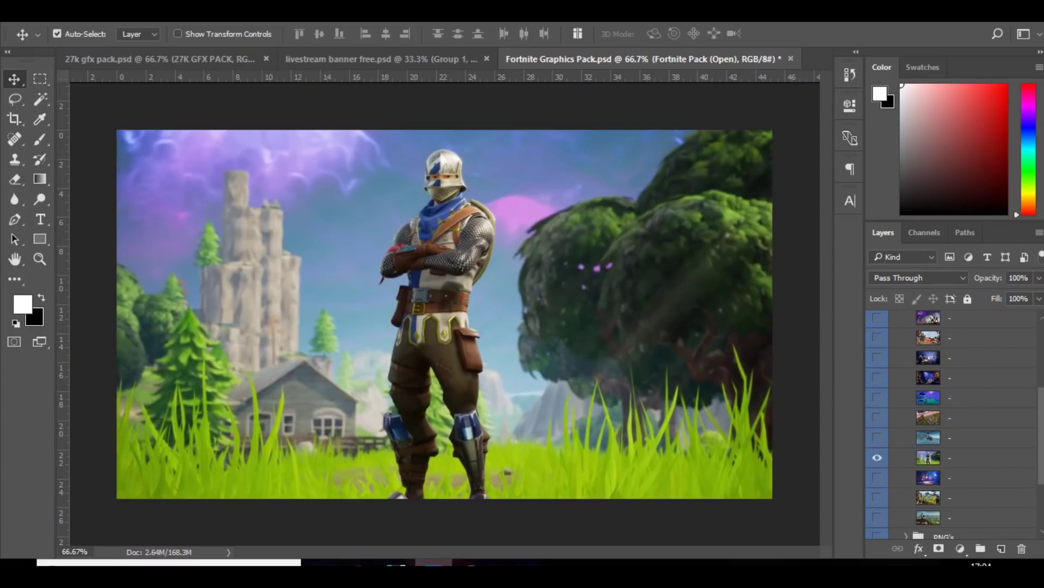
{"action": "left_click", "coordinate": [877, 457]}
Drag the knight-in-the-grass wallpaper layer into the livestream banner.
{"action": "left_click", "coordinate": [877, 457]}
{"action": "left_click", "coordinate": [969, 457]}
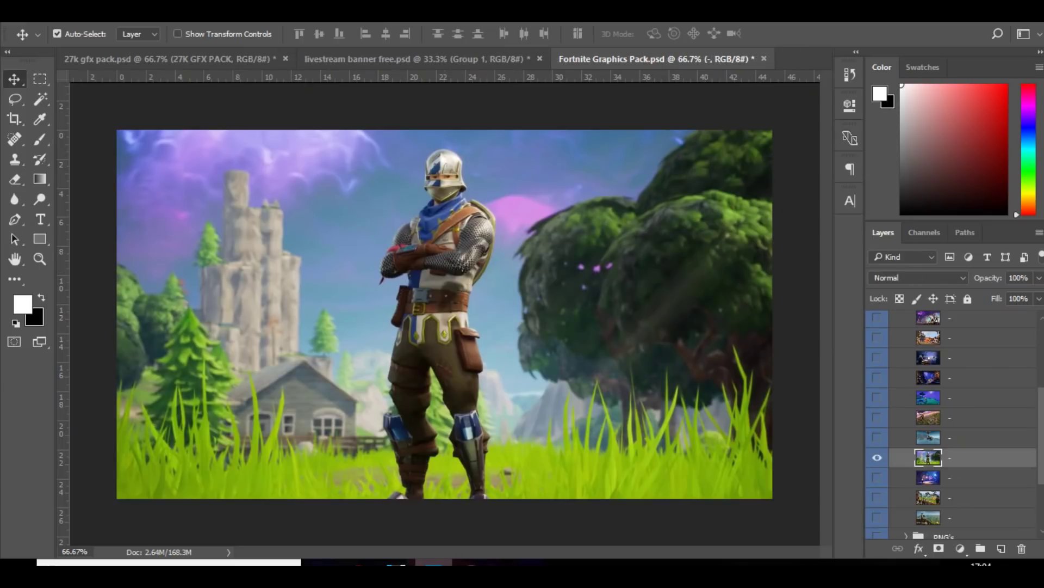
{"action": "mouse_move", "coordinate": [413, 305]}
{"action": "left_mouse_down"}
{"action": "mouse_move", "coordinate": [414, 58]}
{"action": "mouse_move", "coordinate": [414, 392]}
{"action": "mouse_move", "coordinate": [468, 310]}
{"action": "left_mouse_up"}
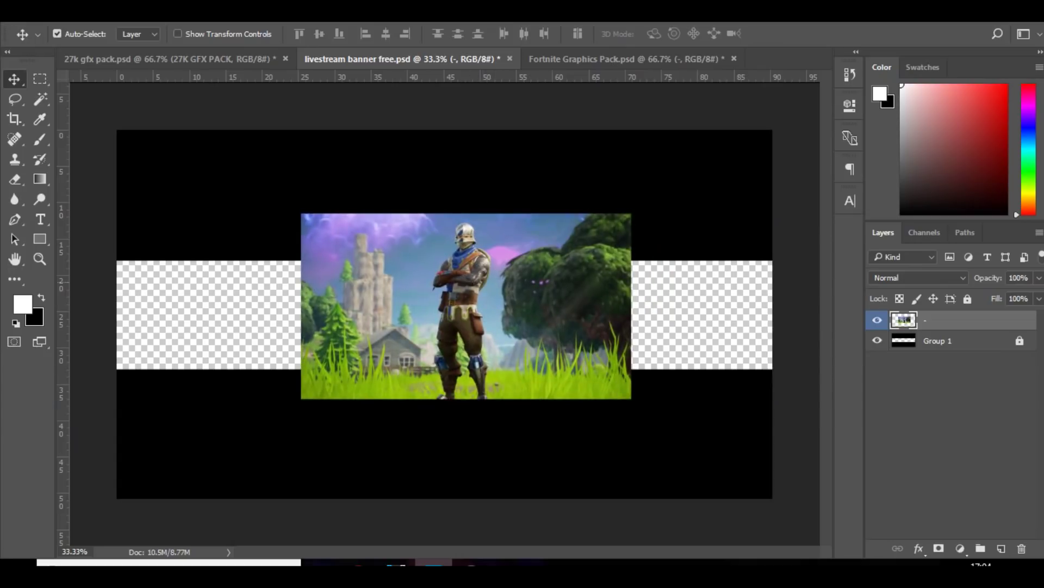
Move the knight wallpaper below Group 1, then enlarge it and shift it down and left.
{"action": "key", "text": "ctrl+bracketleft"}
{"action": "key", "text": "ctrl+t"}
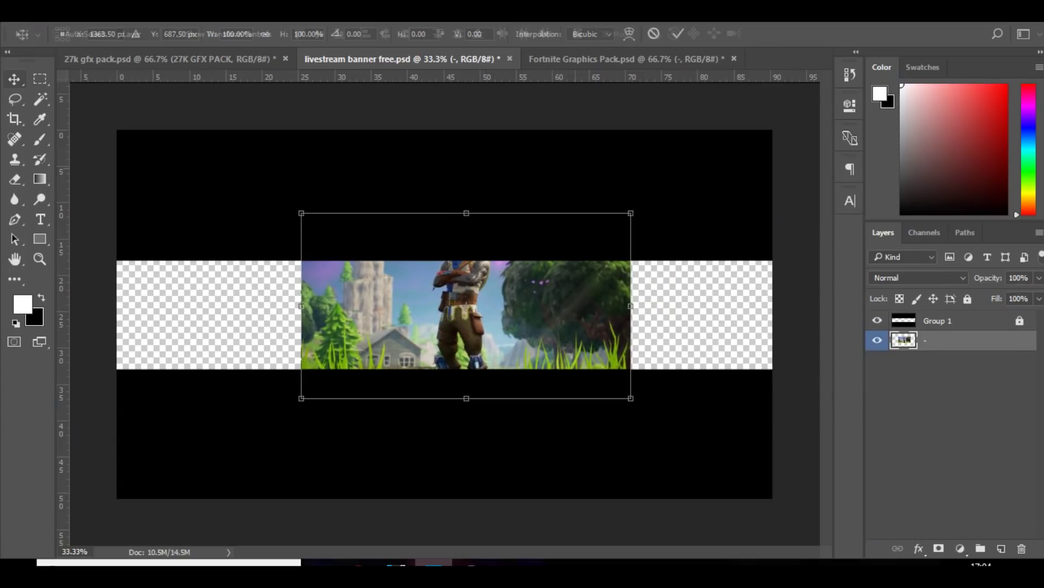
{"action": "left_click_drag", "start_coordinate": [630, 213], "coordinate": [802, 117]}
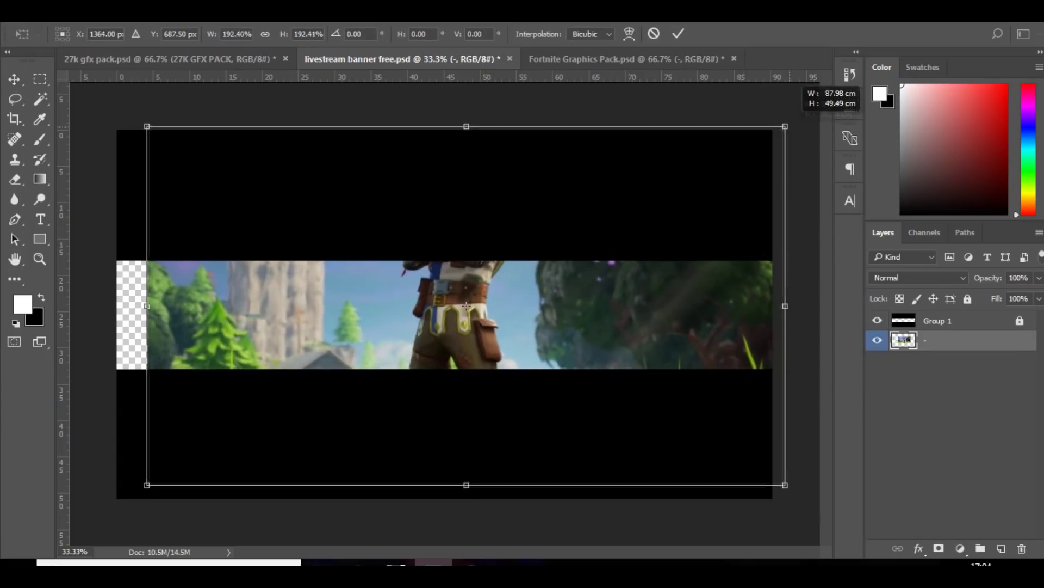
{"action": "left_click_drag", "start_coordinate": [466, 306], "coordinate": [438, 405]}
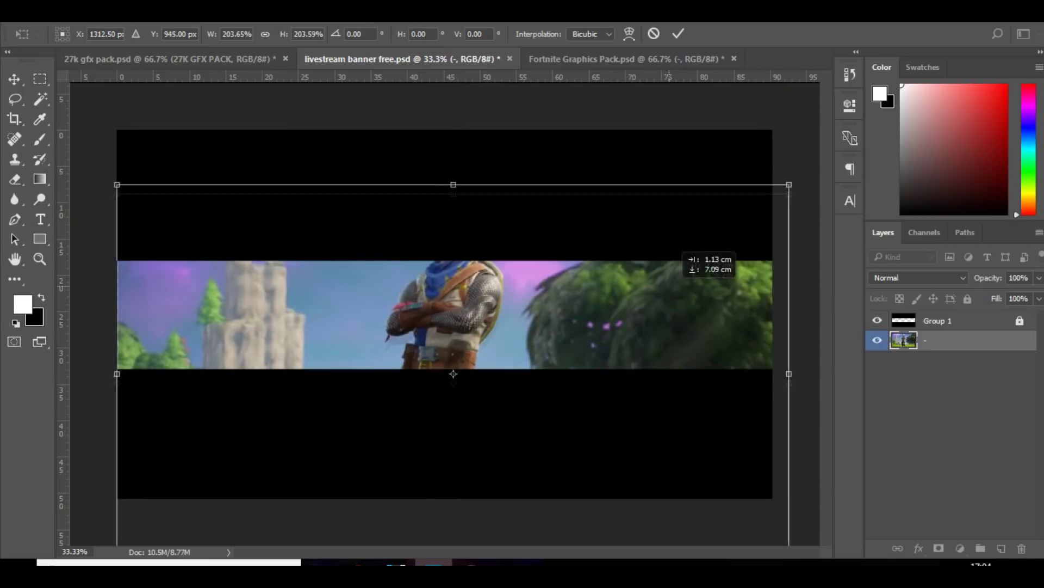
{"action": "mouse_move", "coordinate": [669, 278]}
{"action": "left_mouse_down"}
{"action": "mouse_move", "coordinate": [677, 300]}
{"action": "mouse_move", "coordinate": [652, 163]}
{"action": "left_mouse_up"}
{"action": "key", "text": "Return"}
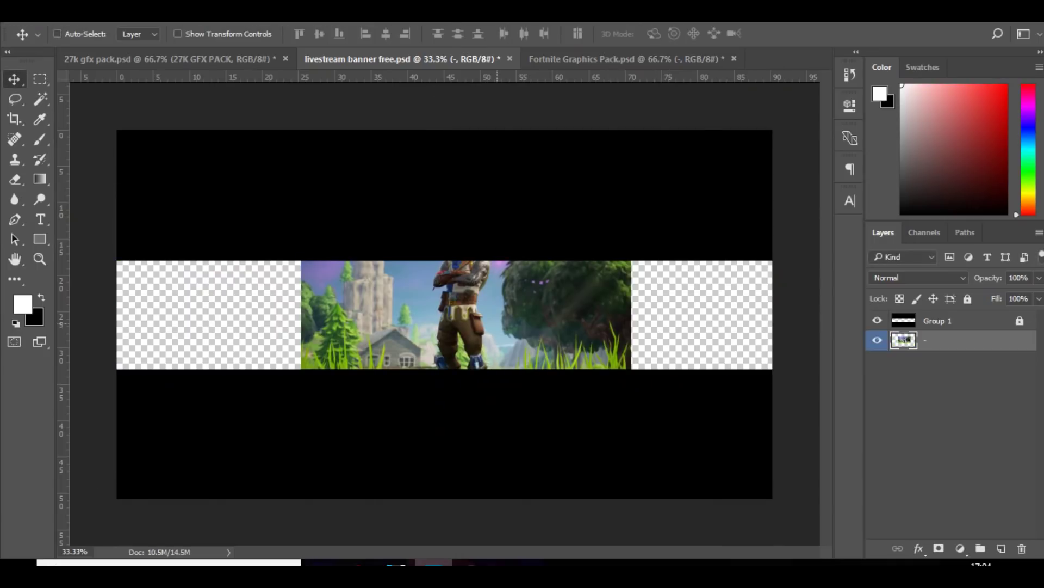
Re-fit the knight wallpaper at about 86% against the strip's left edge.
{"action": "key", "text": "ctrl+t"}
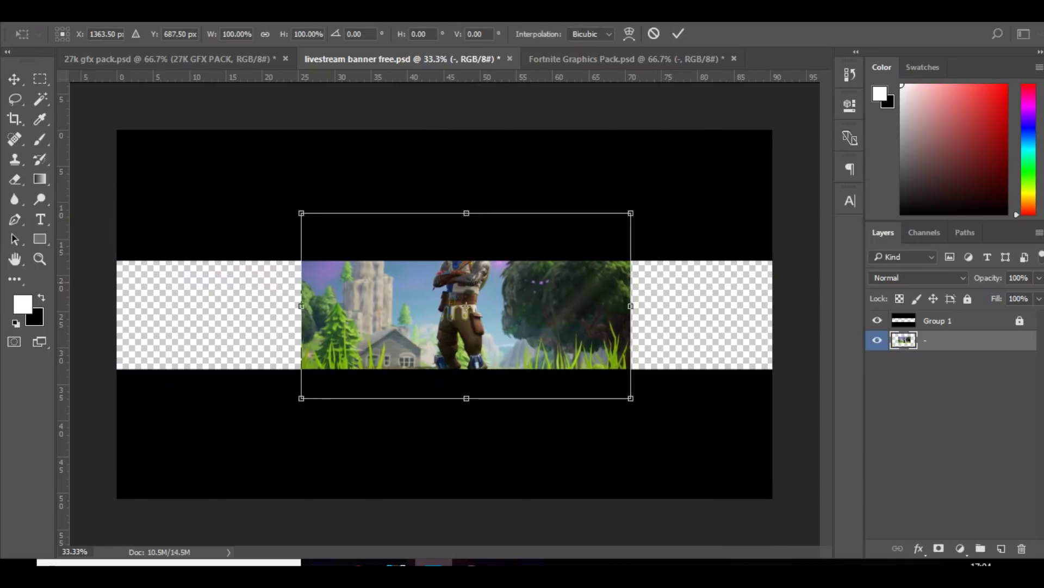
{"action": "left_click_drag", "start_coordinate": [465, 315], "coordinate": [281, 314]}
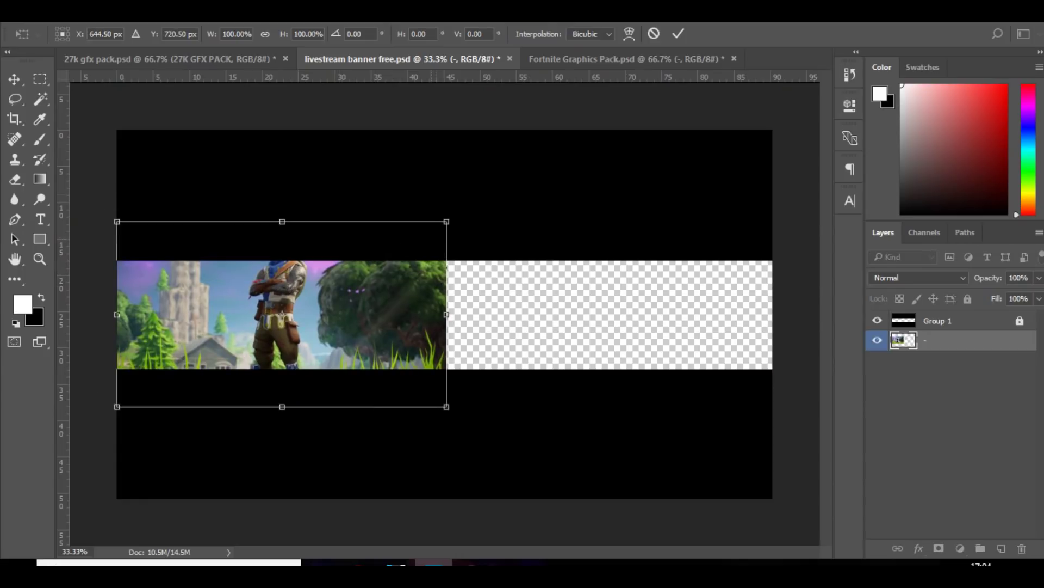
{"action": "left_click_drag", "start_coordinate": [446, 221], "coordinate": [400, 248]}
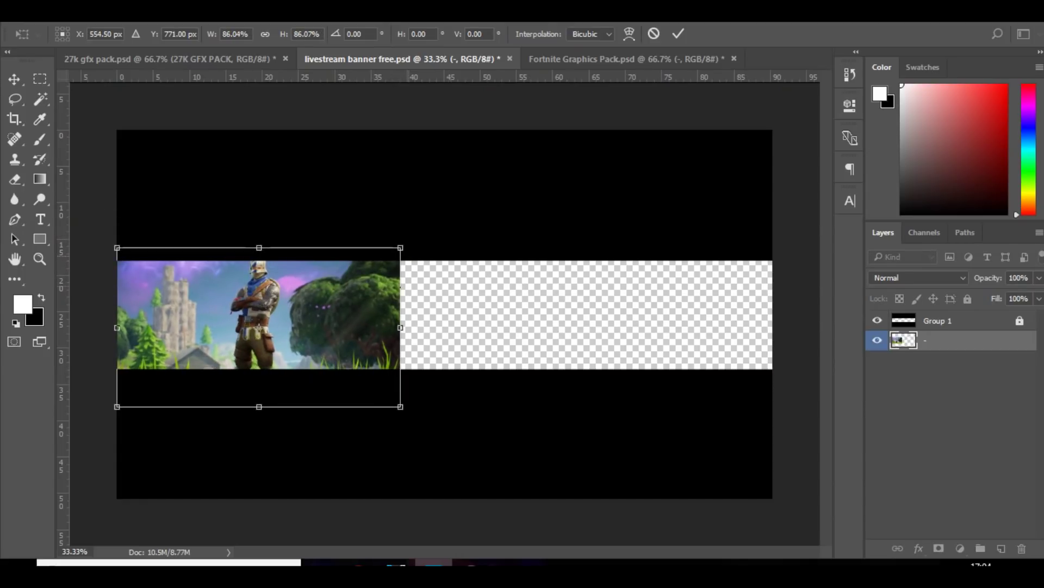
{"action": "left_click_drag", "start_coordinate": [343, 274], "coordinate": [343, 261]}
{"action": "key", "text": "Return"}
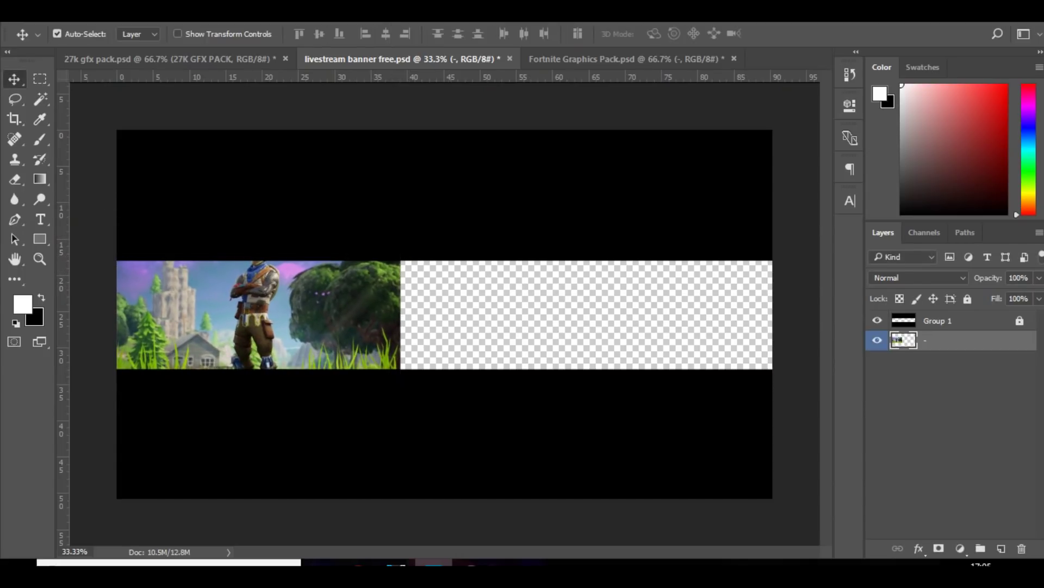
{"action": "left_click", "coordinate": [625, 59]}
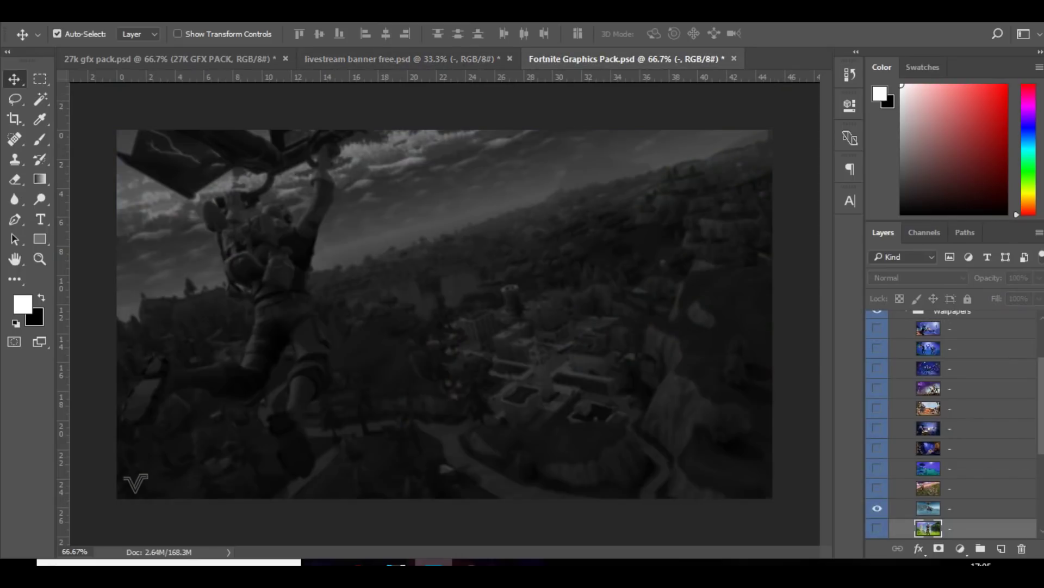
Bring the battle bus wallpaper into the banner.
{"action": "key", "text": "alt+]"}
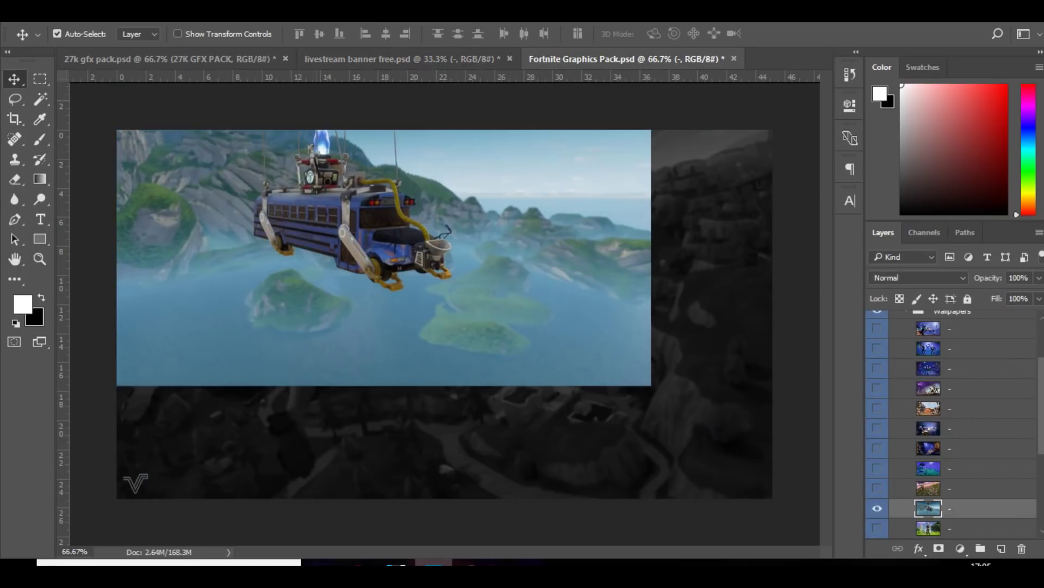
{"action": "left_click_drag", "start_coordinate": [402, 59], "coordinate": [575, 219]}
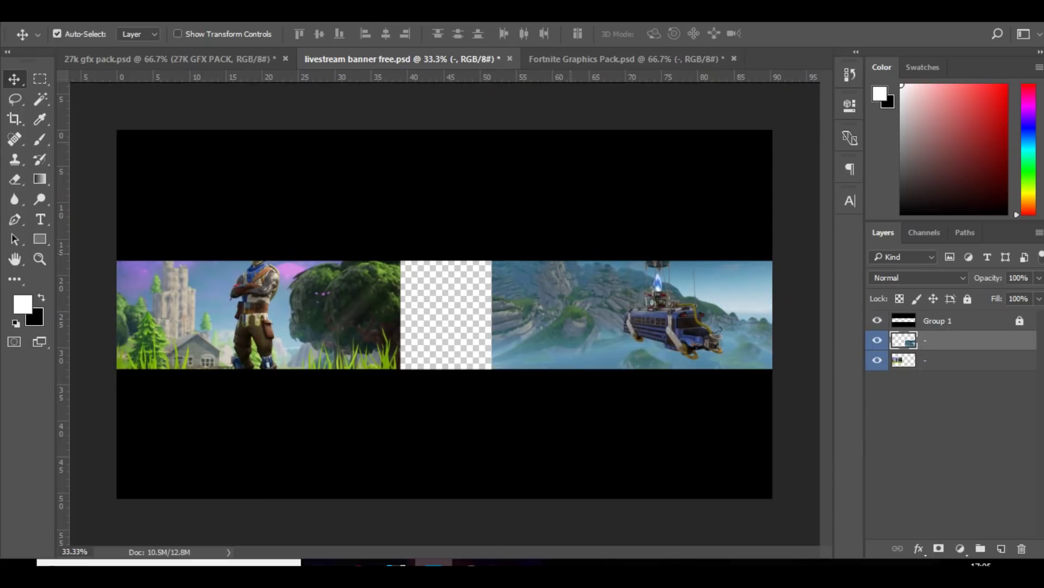
{"action": "left_click", "coordinate": [625, 58]}
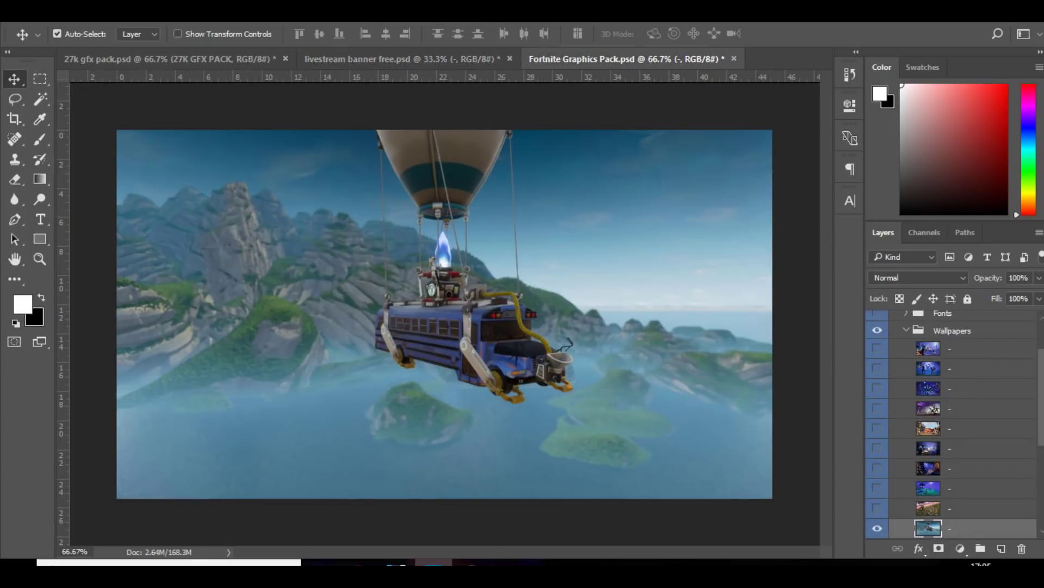
Add the battle scene wallpaper, then lower the knight so his head shows.
{"action": "scroll", "coordinate": [952, 424], "scroll_direction": "down", "scroll_amount": 3}
{"action": "scroll", "coordinate": [952, 424], "scroll_direction": "down", "scroll_amount": 2}
{"action": "left_click", "coordinate": [877, 429]}
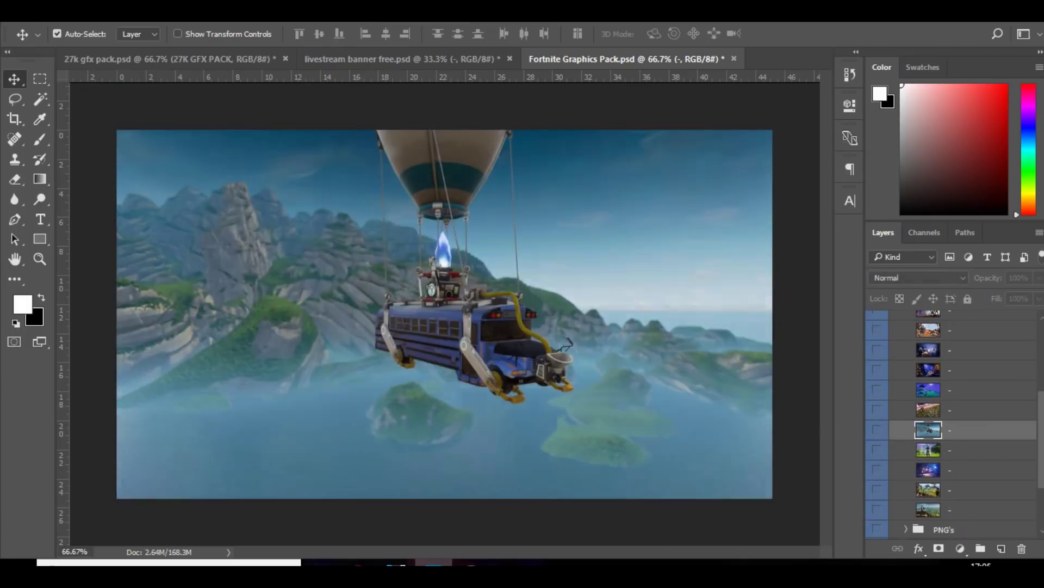
{"action": "left_click", "coordinate": [877, 470]}
{"action": "left_click", "coordinate": [876, 469]}
{"action": "left_click", "coordinate": [877, 489]}
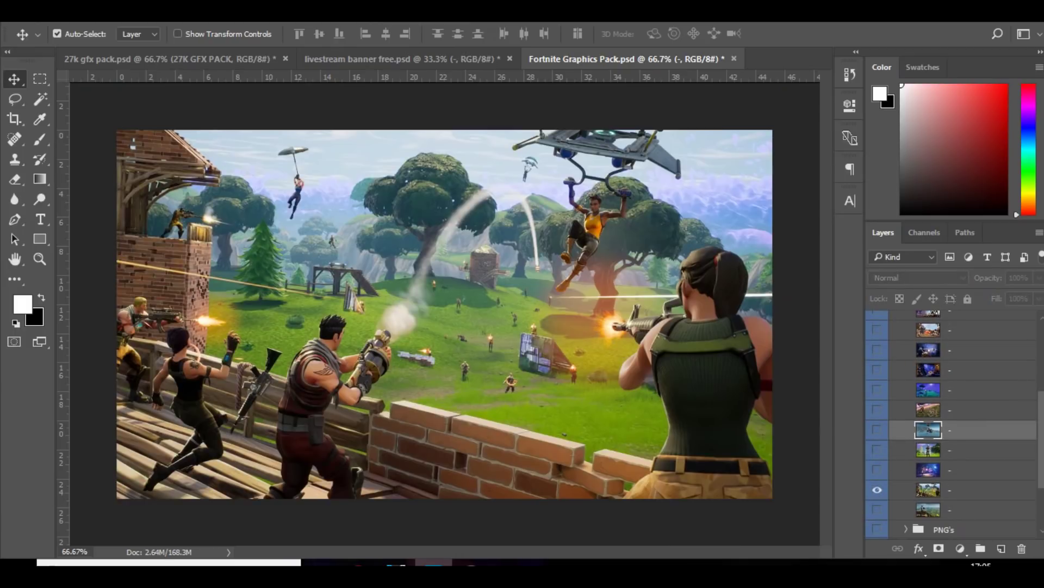
{"action": "left_click_drag", "start_coordinate": [392, 261], "coordinate": [365, 244]}
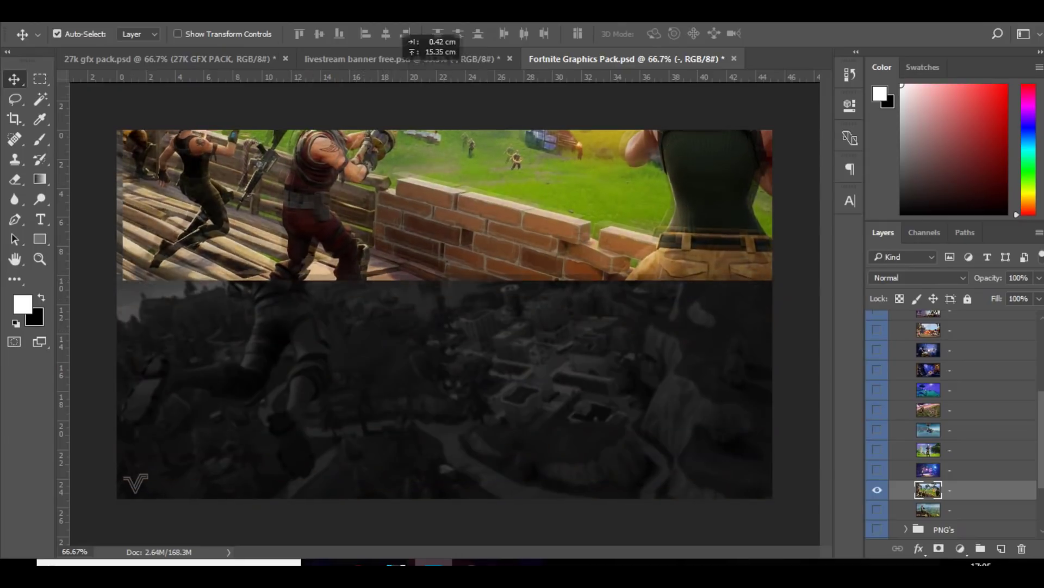
{"action": "mouse_move", "coordinate": [366, 244]}
{"action": "left_mouse_down"}
{"action": "mouse_move", "coordinate": [406, 59]}
{"action": "mouse_move", "coordinate": [442, 221]}
{"action": "mouse_move", "coordinate": [433, 220]}
{"action": "left_mouse_up"}
{"action": "key", "text": "ctrl+plus"}
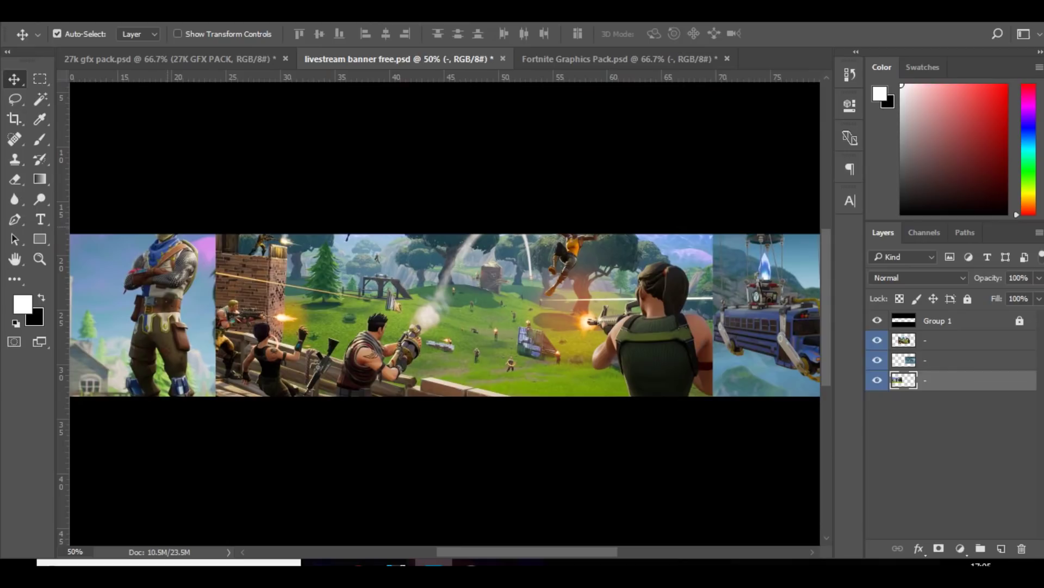
{"action": "left_click_drag", "start_coordinate": [169, 256], "coordinate": [168, 276]}
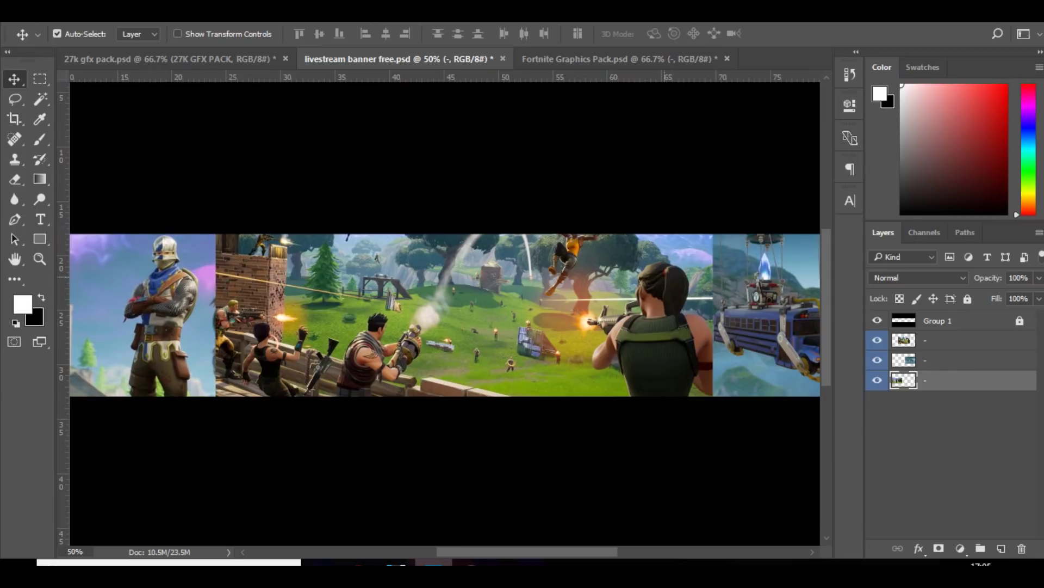
Use a 478 px soft eraser to fade the battle scene's left edge into the knight.
{"action": "scroll", "coordinate": [445, 314], "scroll_direction": "left", "scroll_amount": 5}
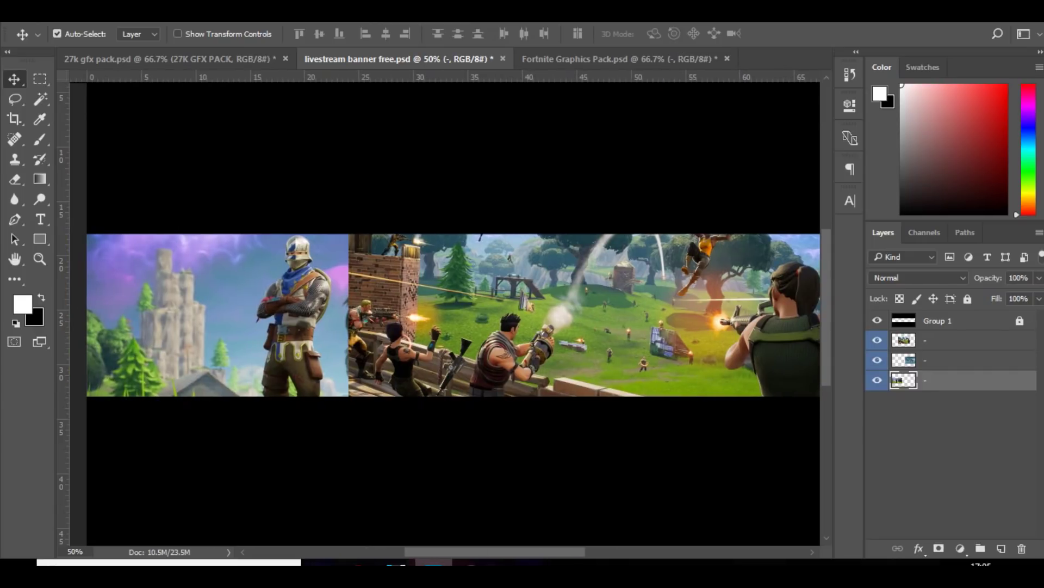
{"action": "key", "text": "e"}
{"action": "left_click_drag", "start_coordinate": [396, 257], "coordinate": [466, 262]}
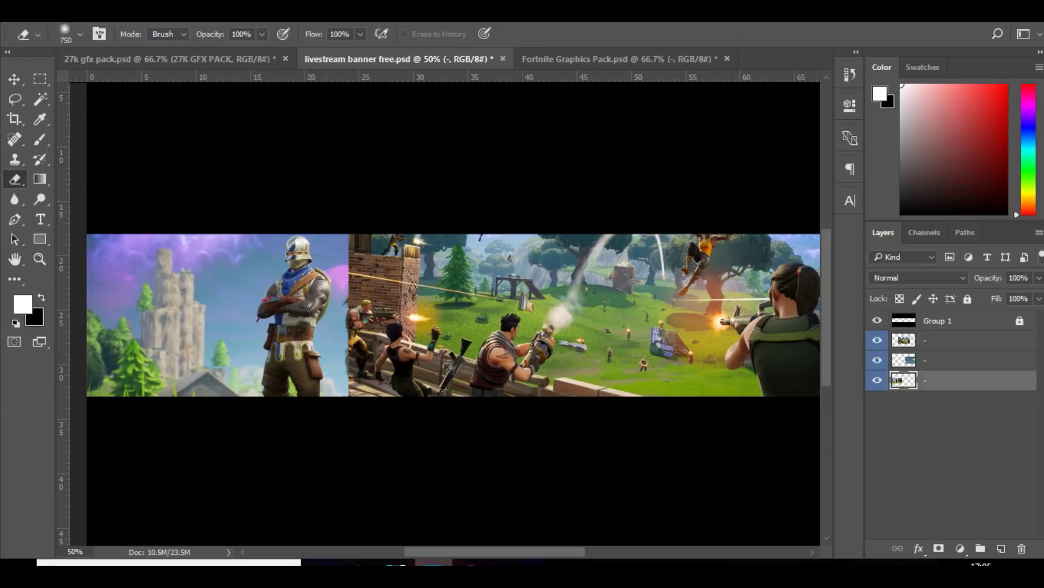
{"action": "left_click", "coordinate": [936, 321]}
{"action": "left_click_drag", "start_coordinate": [348, 185], "coordinate": [330, 185]}
{"action": "key", "text": "alt+bracketleft"}
{"action": "mouse_move", "coordinate": [376, 262]}
{"action": "left_mouse_down"}
{"action": "mouse_move", "coordinate": [397, 370]}
{"action": "mouse_move", "coordinate": [408, 272]}
{"action": "left_mouse_up"}
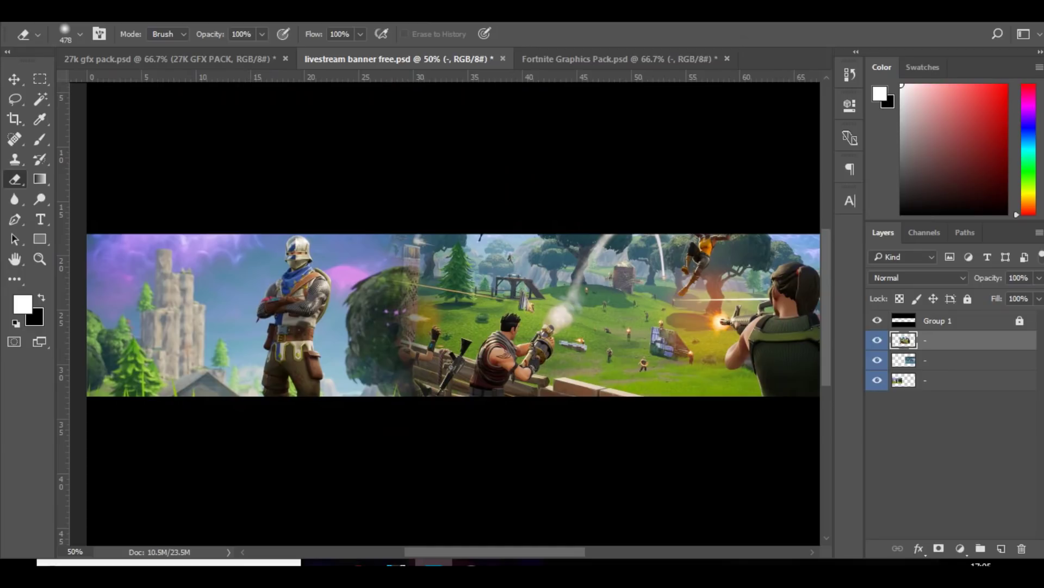
Try erasing more around the gunner, undo it, and retarget the image layers.
{"action": "key", "text": "v"}
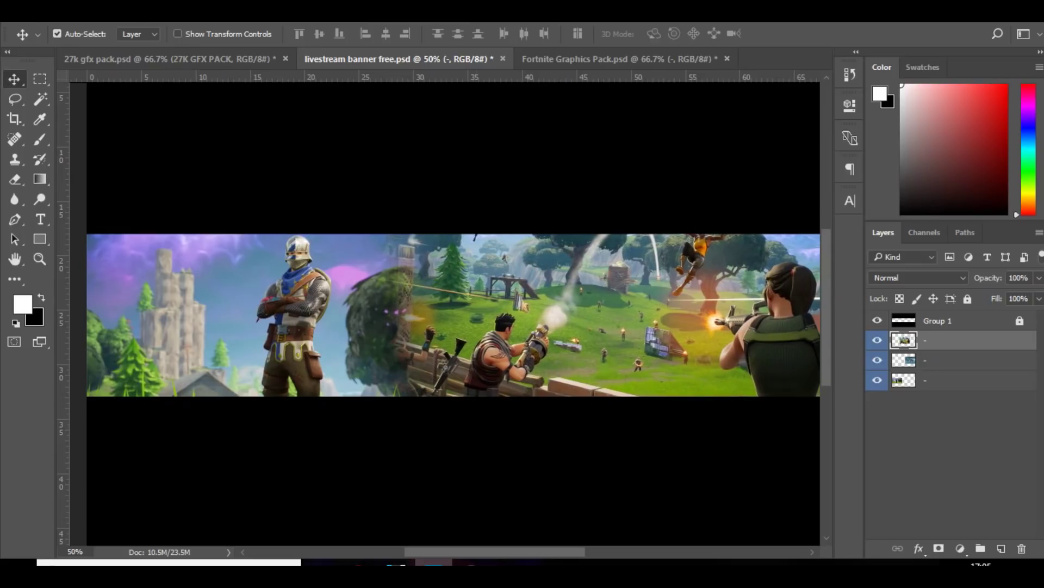
{"action": "key", "text": "e"}
{"action": "left_click_drag", "start_coordinate": [375, 443], "coordinate": [419, 381]}
{"action": "key", "text": "ctrl+z"}
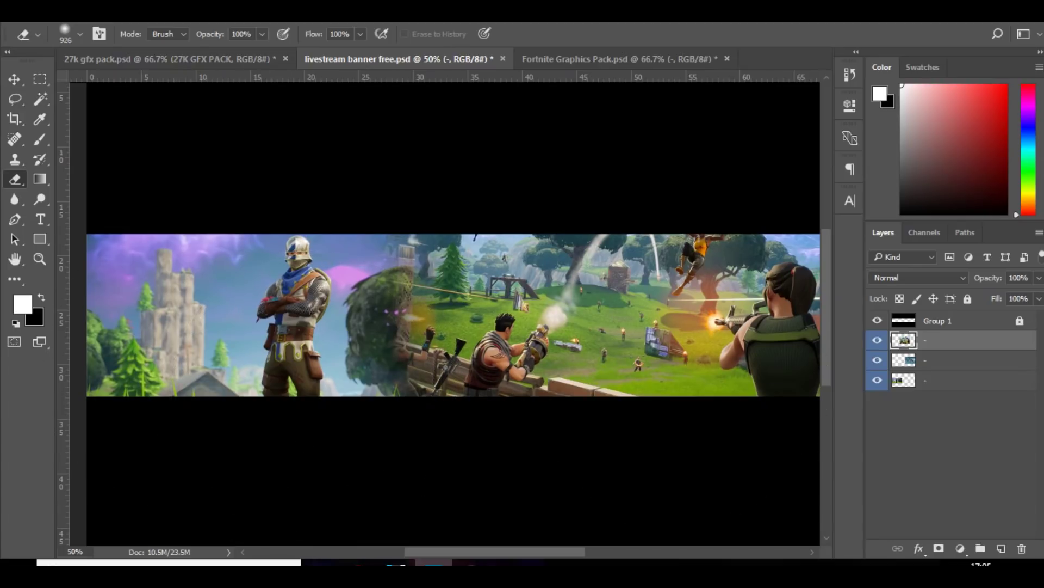
{"action": "key", "text": "alt+bracketleft"}
{"action": "key", "text": "alt+bracketleft"}
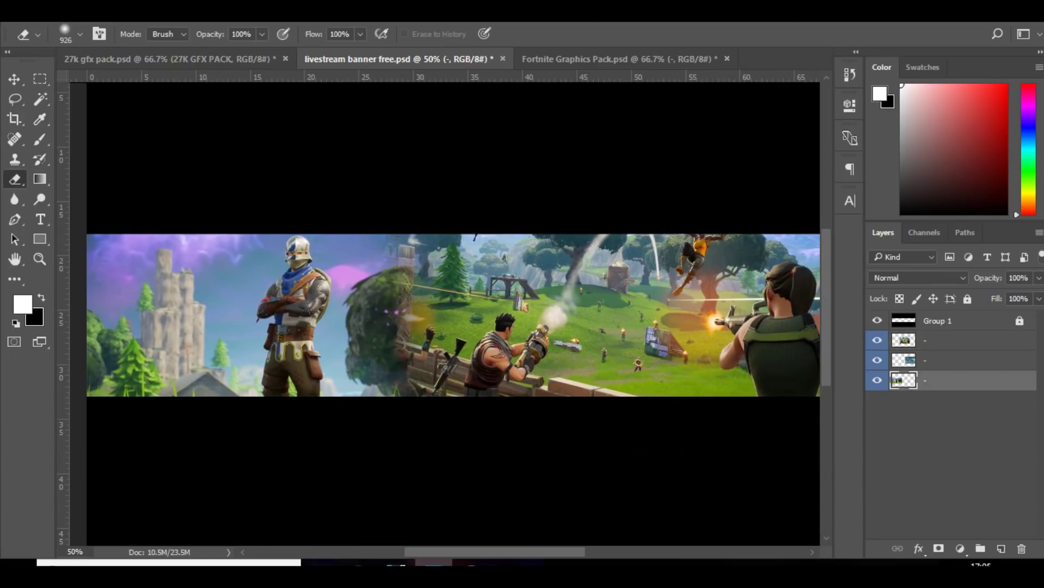
{"action": "key", "text": "alt+bracketright"}
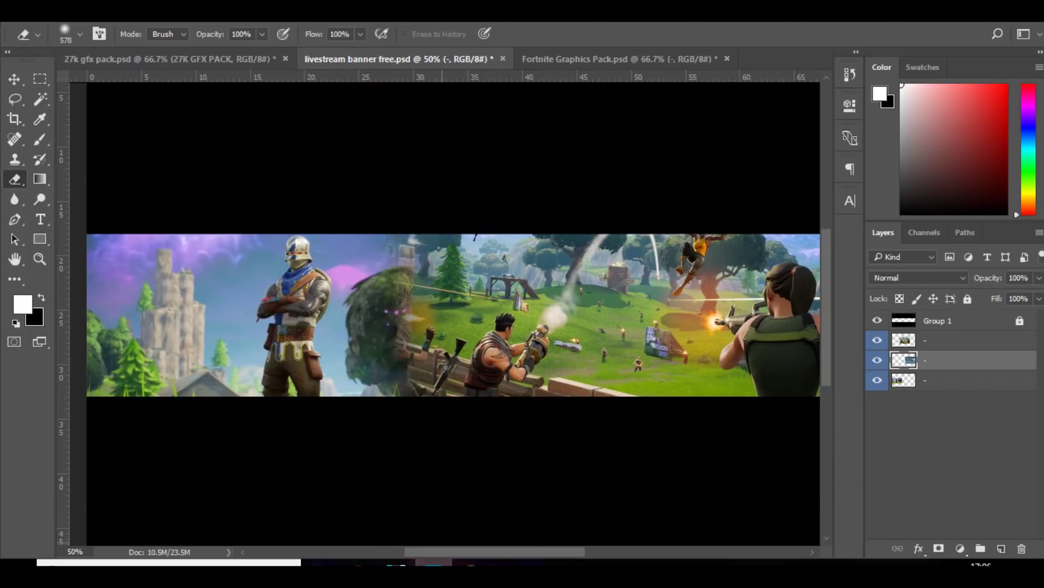
Blend the battle scene into the battle bus image and zoom out to the whole banner.
{"action": "scroll", "coordinate": [444, 314], "scroll_direction": "right", "scroll_amount": 10}
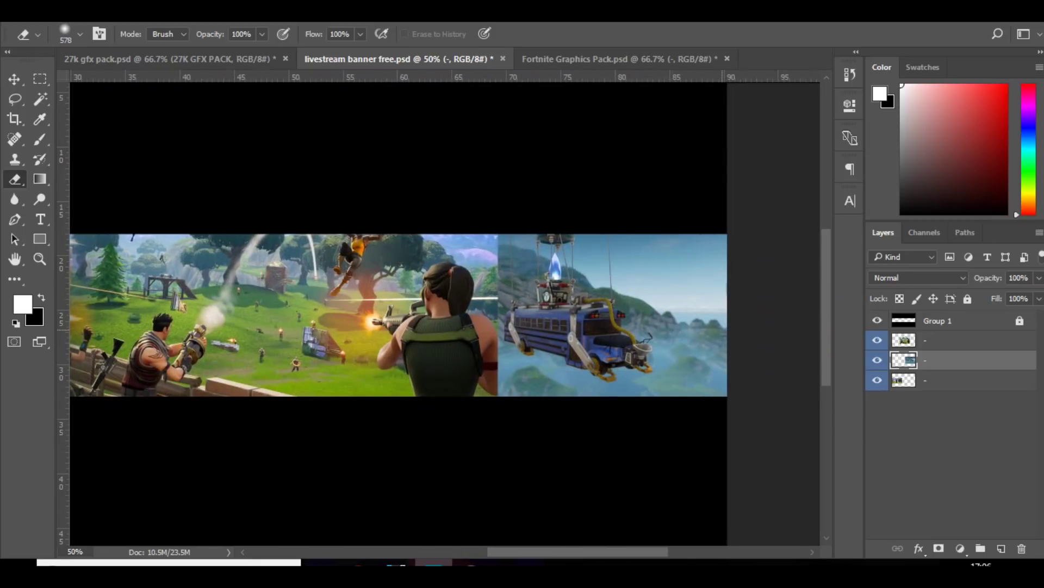
{"action": "key", "text": "alt+bracketright"}
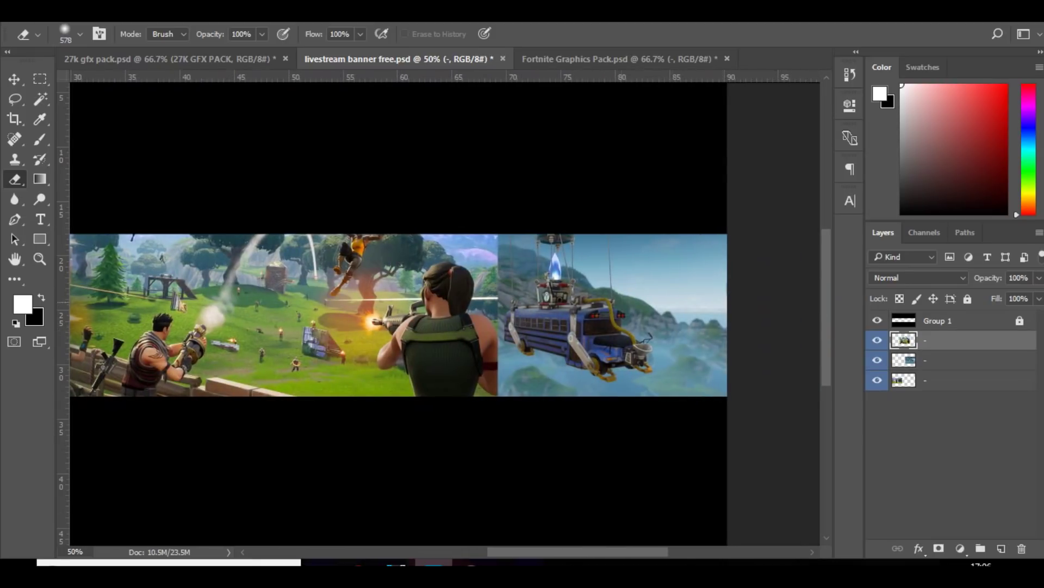
{"action": "mouse_move", "coordinate": [468, 256]}
{"action": "left_mouse_down"}
{"action": "mouse_move", "coordinate": [457, 381]}
{"action": "mouse_move", "coordinate": [424, 375]}
{"action": "mouse_move", "coordinate": [391, 261]}
{"action": "left_mouse_up"}
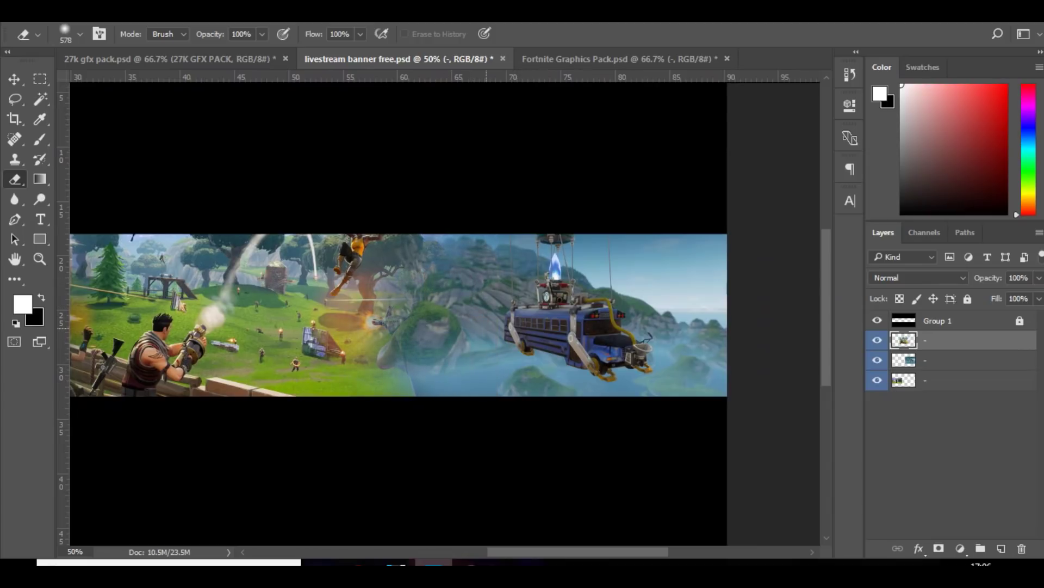
{"action": "scroll", "coordinate": [445, 314], "scroll_direction": "left", "scroll_amount": 2}
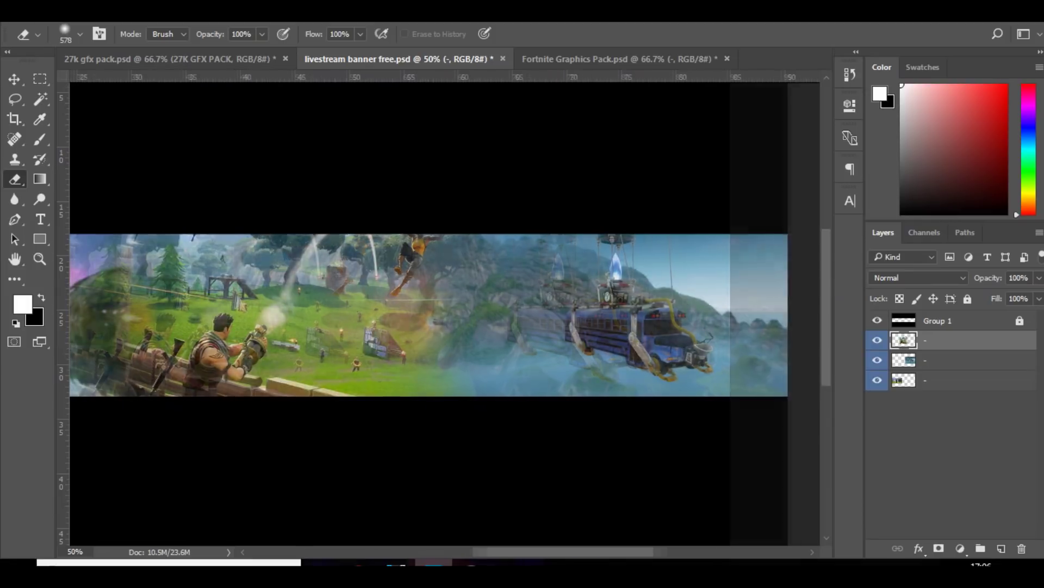
{"action": "scroll", "coordinate": [445, 313], "scroll_direction": "left", "scroll_amount": 3}
{"action": "key", "text": "ctrl+minus"}
{"action": "key", "text": "ctrl+minus"}
{"action": "key", "text": "ctrl+plus"}
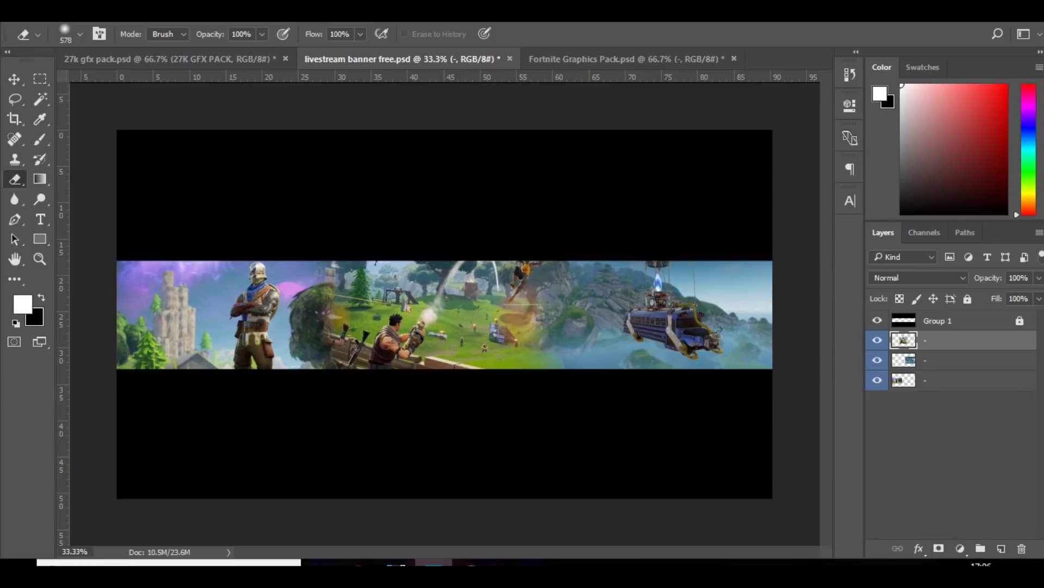
{"action": "key", "text": "ctrl+Tab"}
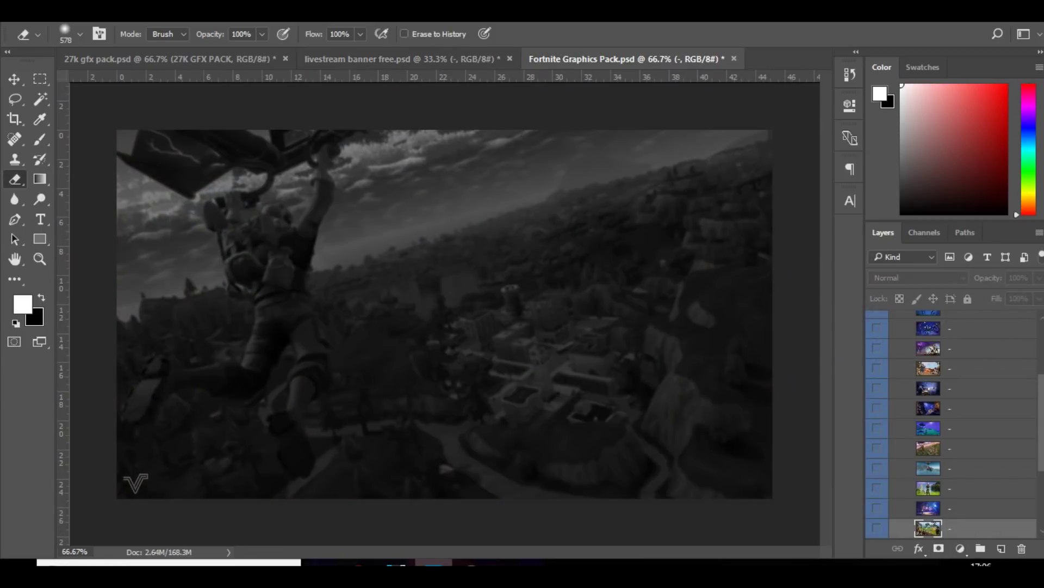
Preview the CC #1, CC #2 and CC #4 colour grades, then select CC #4.
{"action": "left_click", "coordinate": [907, 392]}
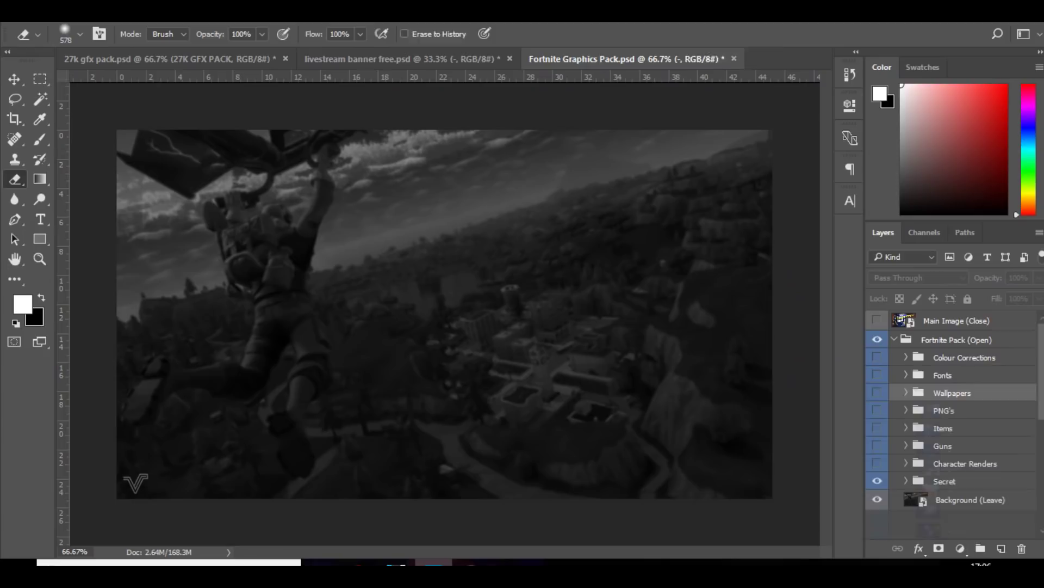
{"action": "left_click", "coordinate": [964, 357]}
{"action": "left_click", "coordinate": [877, 356]}
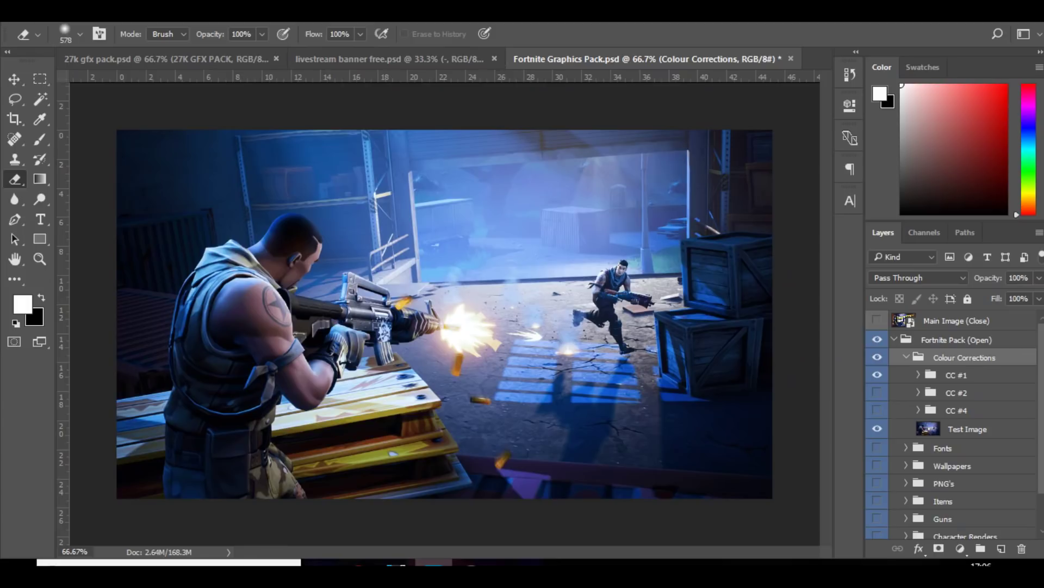
{"action": "left_click", "coordinate": [877, 375]}
{"action": "left_click", "coordinate": [877, 392]}
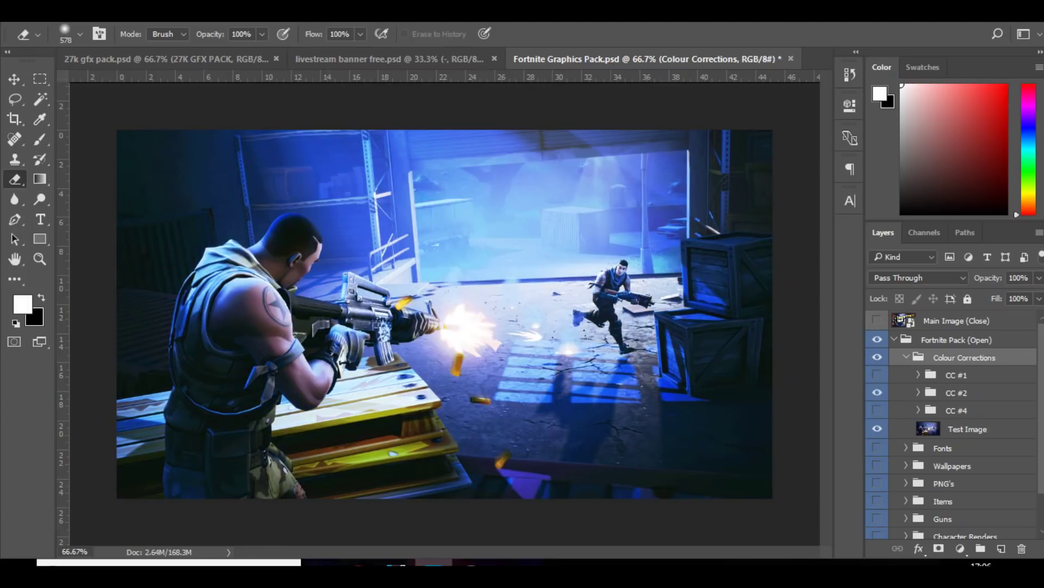
{"action": "left_click", "coordinate": [877, 393]}
{"action": "left_click", "coordinate": [877, 410]}
{"action": "left_click", "coordinate": [877, 410]}
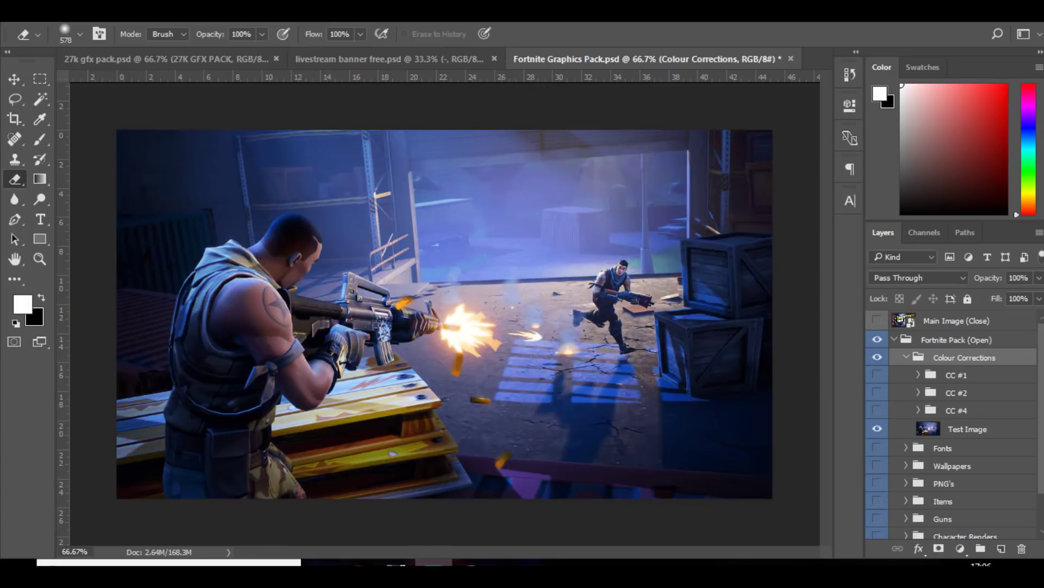
{"action": "left_click", "coordinate": [968, 410]}
Undo an accidental Test Image move and bring the CC #4 group into the banner.
{"action": "key", "text": "v"}
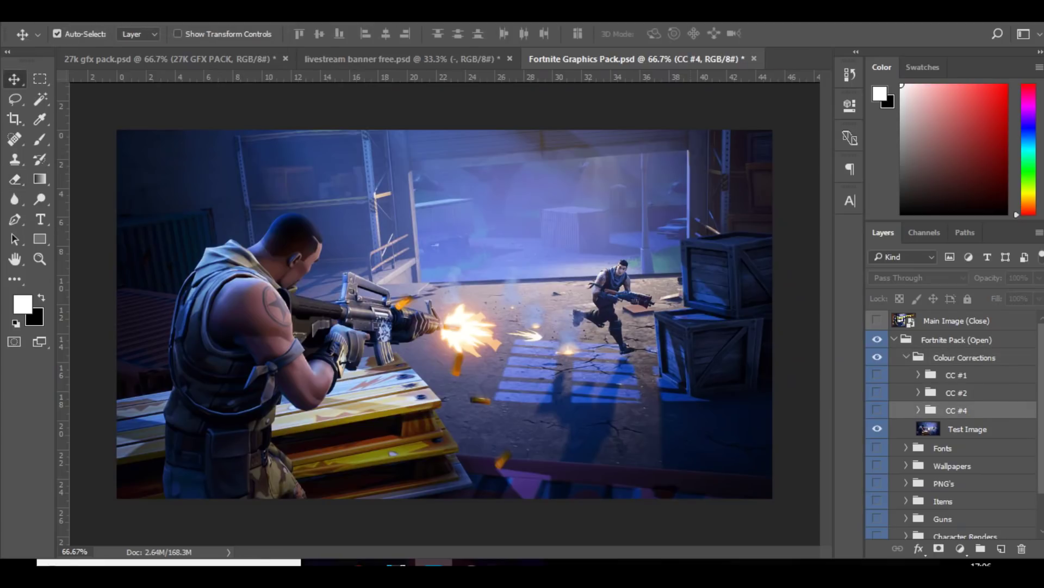
{"action": "left_click_drag", "start_coordinate": [530, 374], "coordinate": [463, 264]}
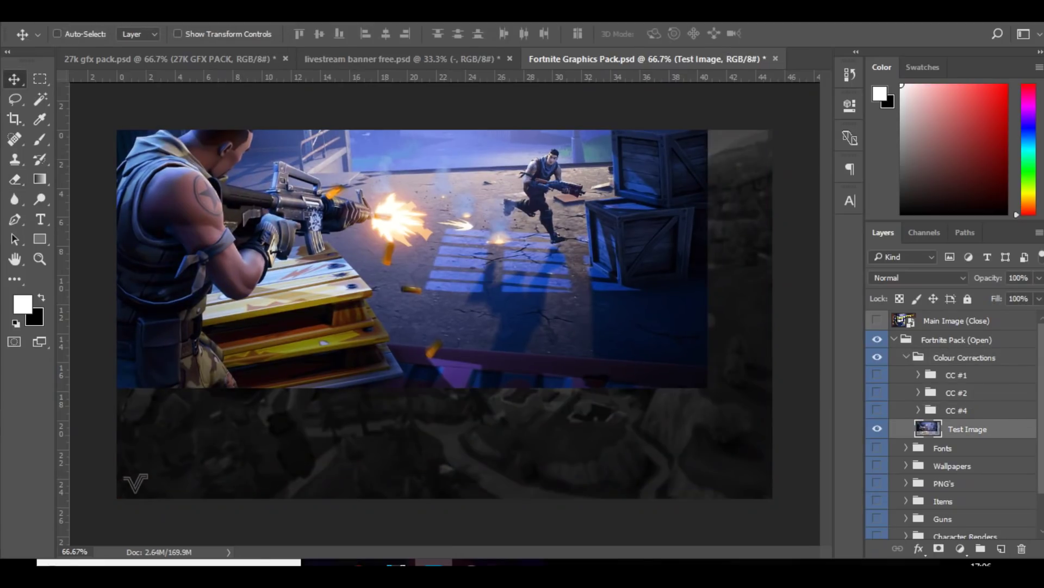
{"action": "key", "text": "ctrl+z"}
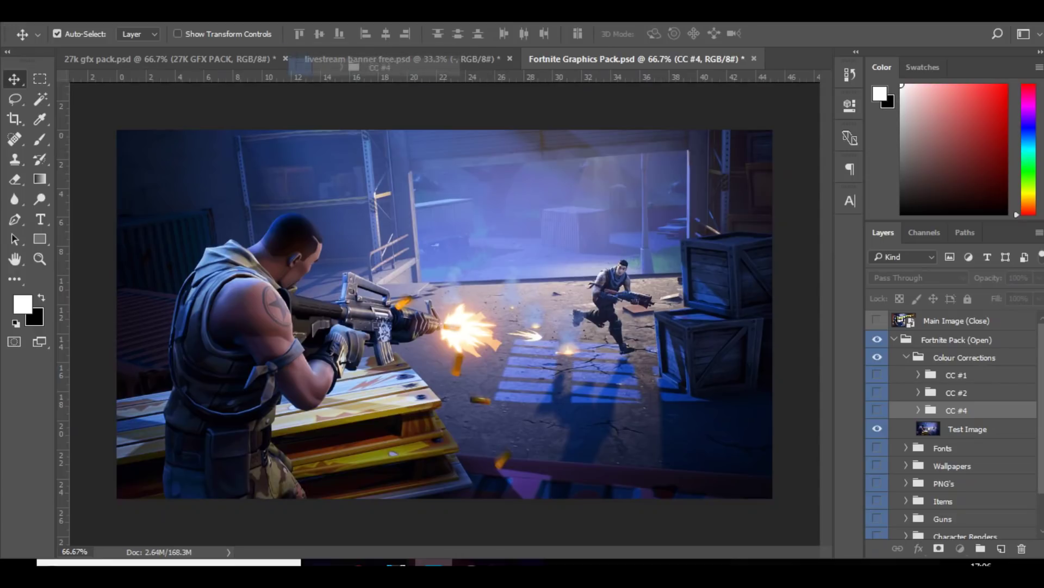
{"action": "left_click", "coordinate": [399, 59]}
{"action": "mouse_move", "coordinate": [957, 410]}
{"action": "left_mouse_down"}
{"action": "mouse_move", "coordinate": [958, 380]}
{"action": "mouse_move", "coordinate": [437, 265]}
{"action": "left_mouse_up"}
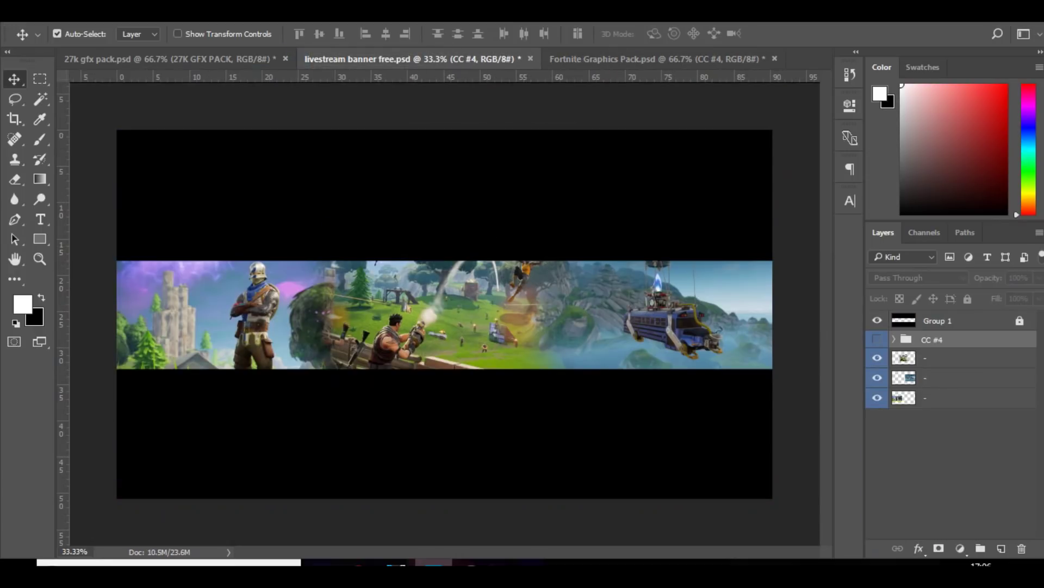
Show the CC #4 colour grade on the banner and check its visibility options.
{"action": "left_click", "coordinate": [877, 339]}
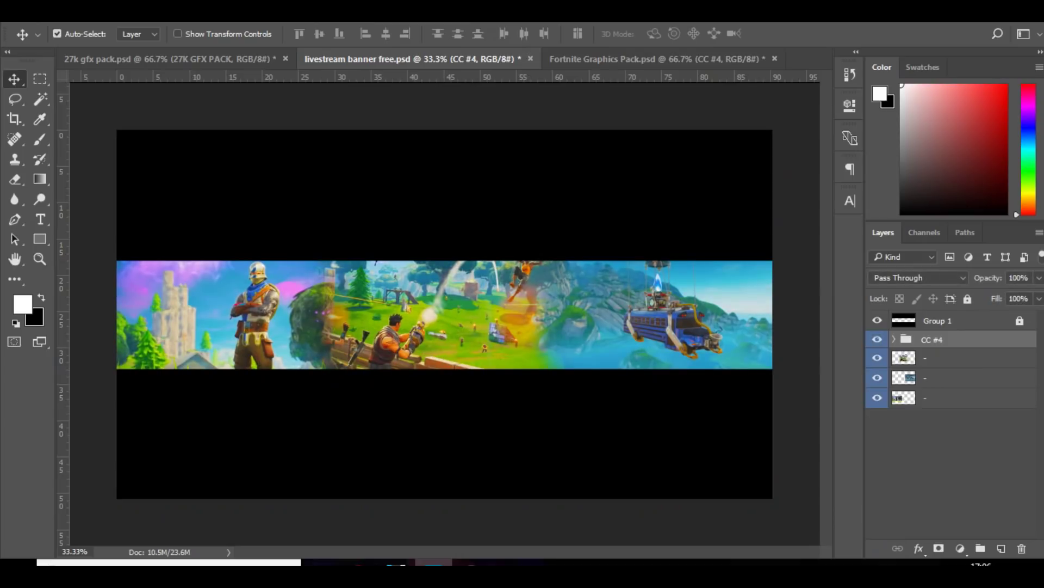
{"action": "right_click", "coordinate": [877, 339]}
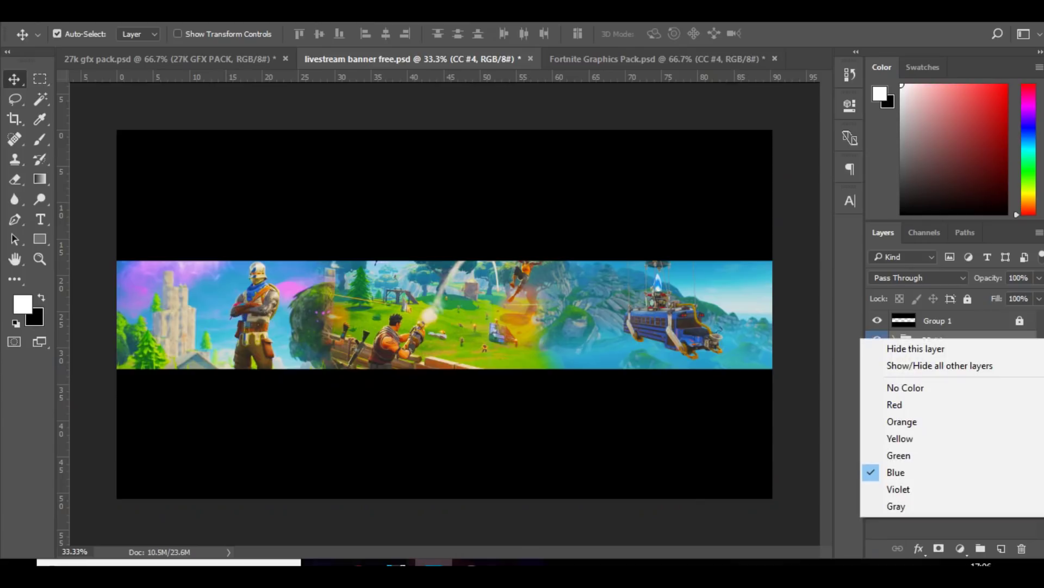
{"action": "key", "text": "Escape"}
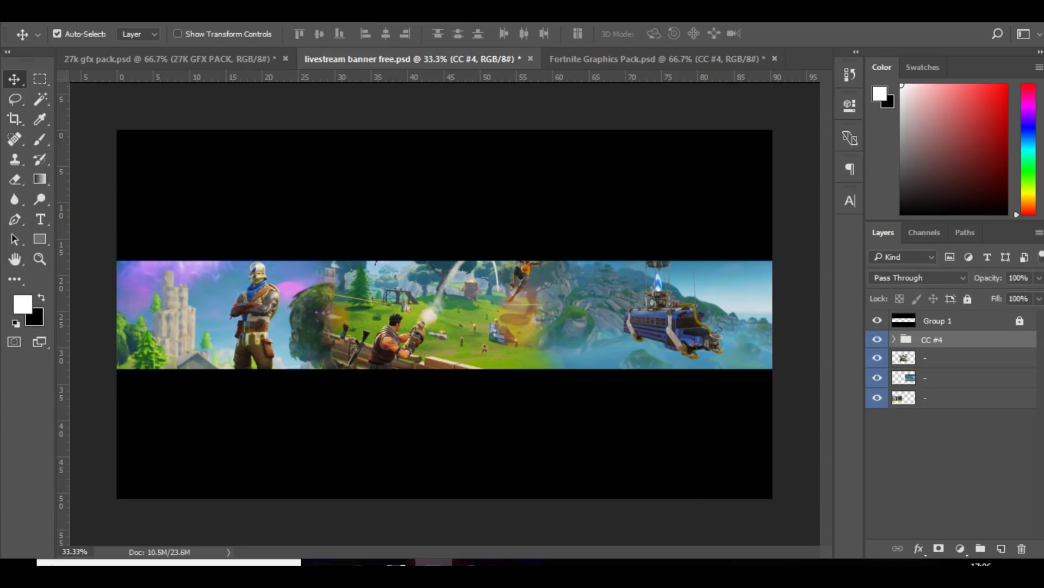
Bring the CC #1 colour-correction group into the banner as well.
{"action": "key", "text": "ctrl+Tab"}
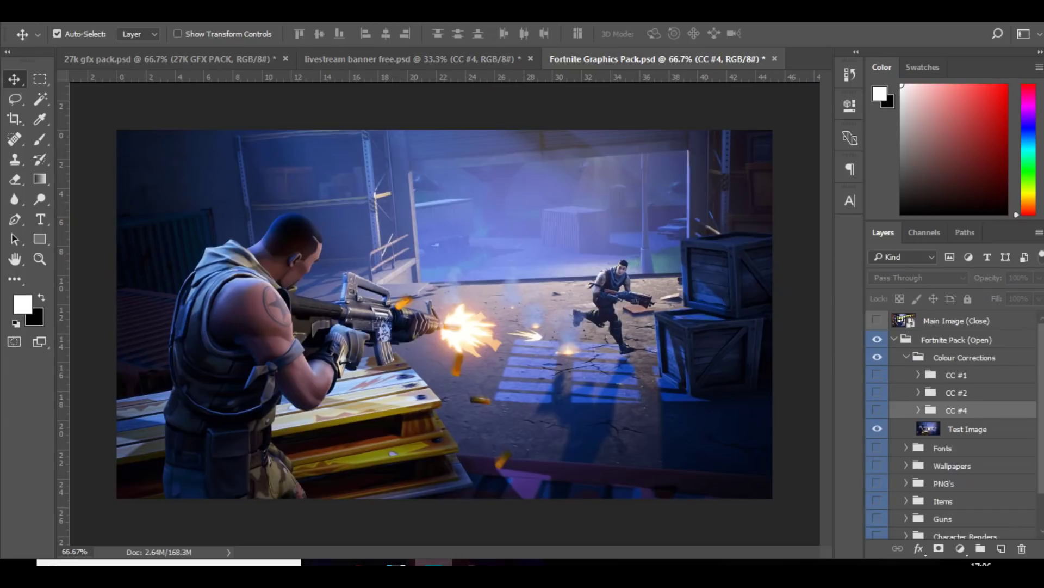
{"action": "key", "text": "alt+bracketright"}
{"action": "key", "text": "alt+bracketright"}
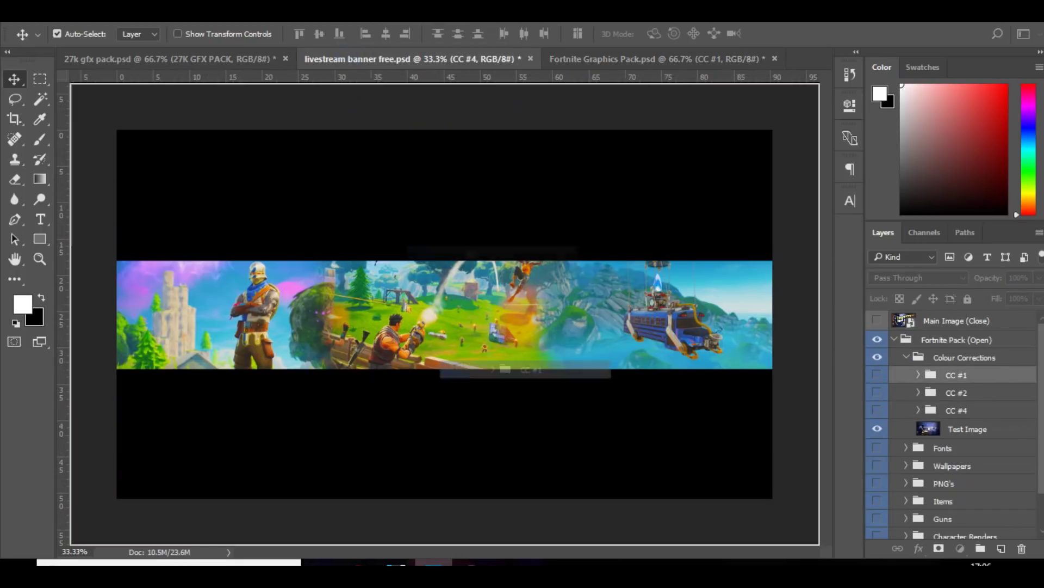
{"action": "left_click_drag", "start_coordinate": [413, 103], "coordinate": [402, 217]}
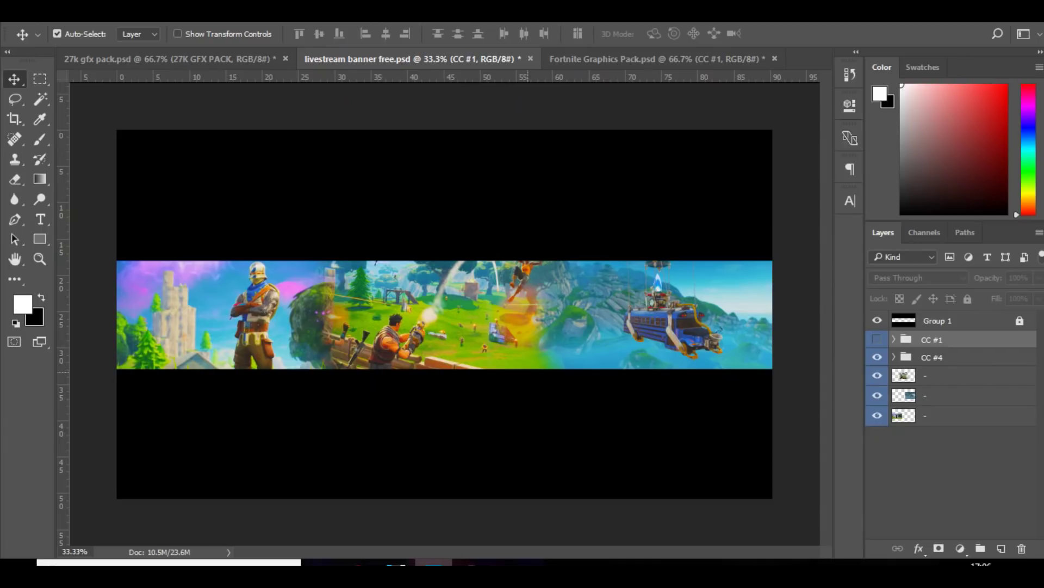
Compare the banner with the CC #1 and CC #4 grades toggled on and off.
{"action": "left_click", "coordinate": [877, 340]}
{"action": "left_click", "coordinate": [877, 357]}
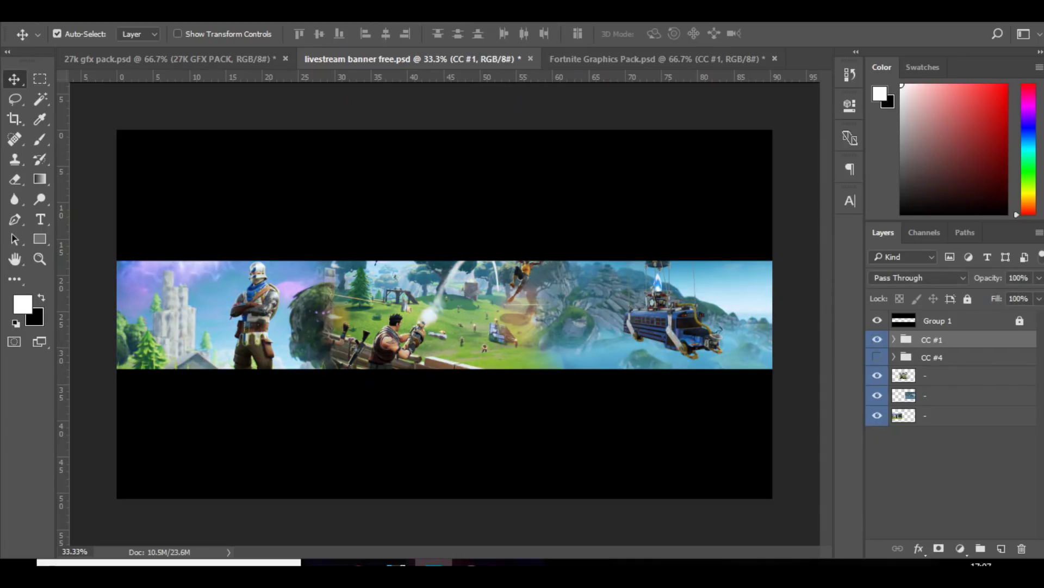
{"action": "left_click", "coordinate": [877, 357]}
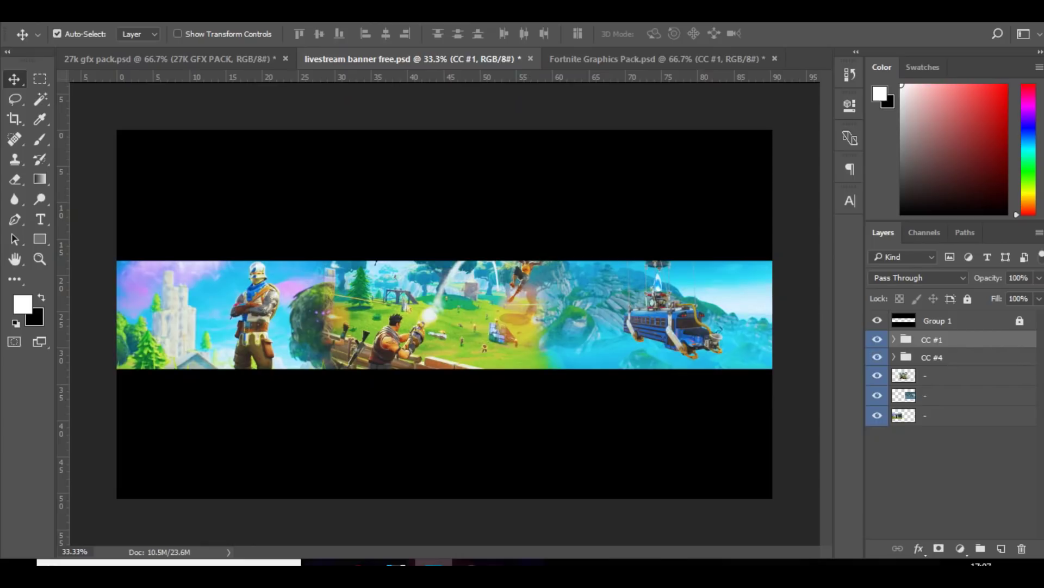
{"action": "left_click", "coordinate": [877, 357]}
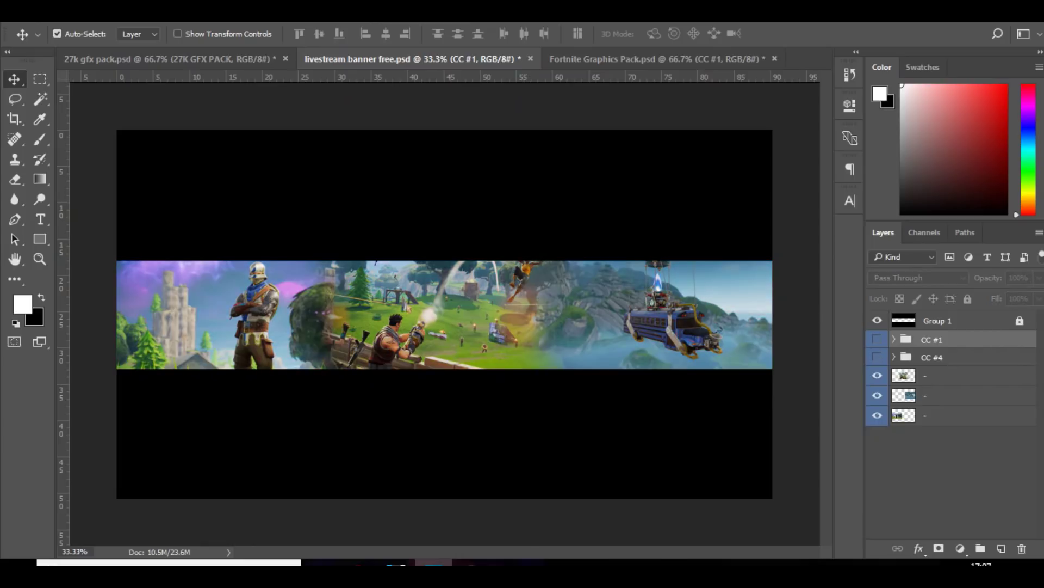
{"action": "left_click", "coordinate": [877, 357]}
{"action": "left_click", "coordinate": [877, 339]}
Delete the CC #4 group and select the CC #1 group.
{"action": "left_click", "coordinate": [936, 357]}
{"action": "key", "text": "Delete"}
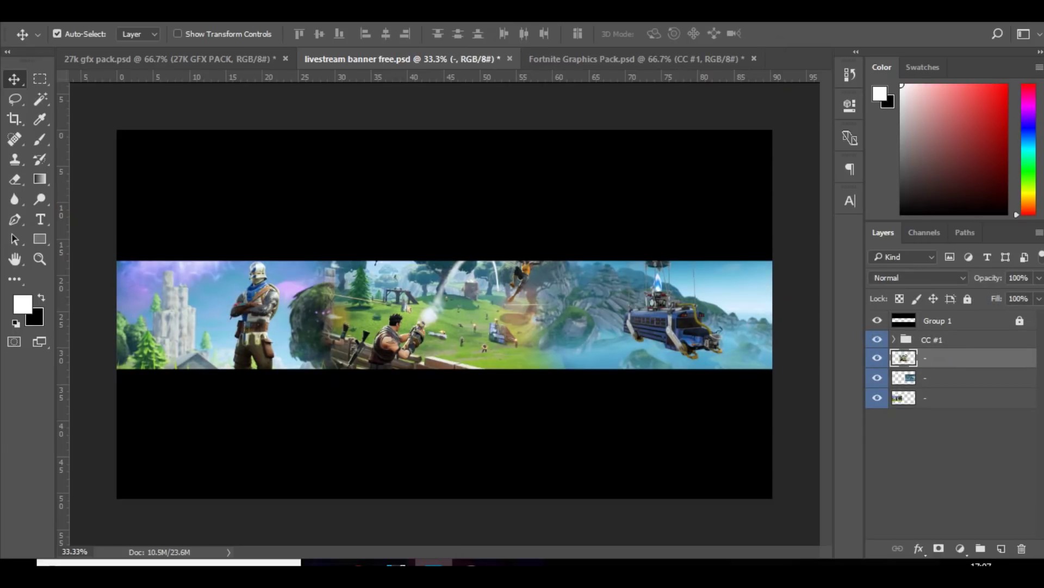
{"action": "key", "text": "alt+bracketright"}
Add a Brightness/Contrast adjustment raising the banner's brightness and contrast.
{"action": "left_click", "coordinate": [959, 548]}
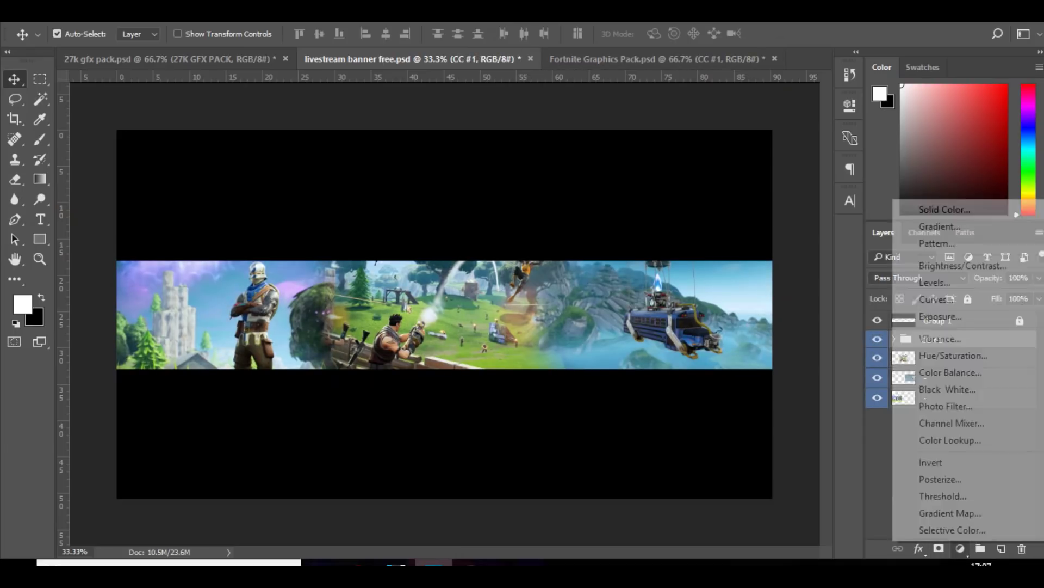
{"action": "left_click", "coordinate": [963, 265]}
{"action": "mouse_move", "coordinate": [718, 187]}
{"action": "left_mouse_down"}
{"action": "mouse_move", "coordinate": [743, 217]}
{"action": "mouse_move", "coordinate": [732, 216]}
{"action": "left_mouse_up"}
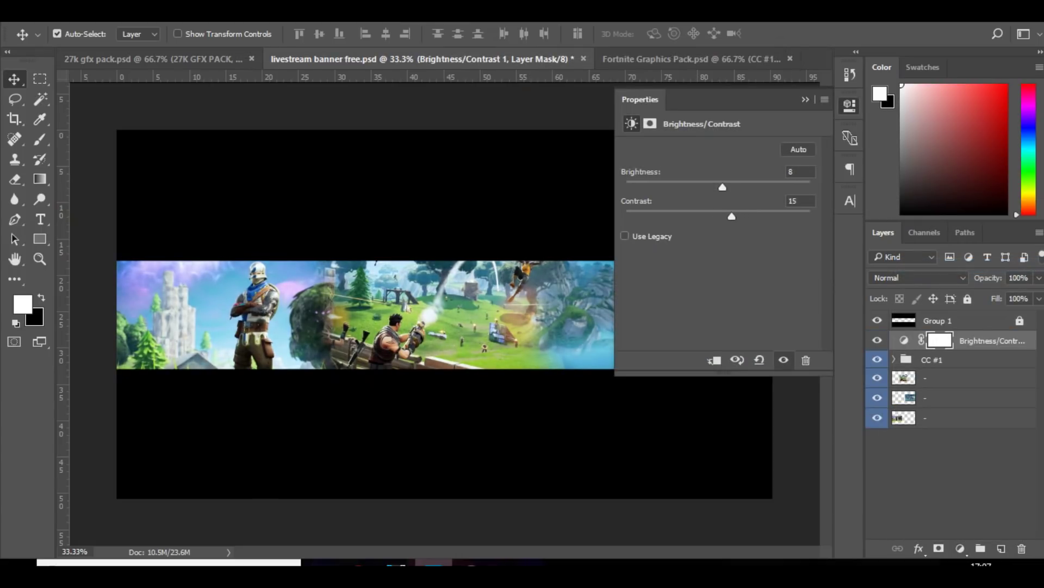
Add a Curves adjustment with a raised upper point and slightly lowered lower point.
{"action": "left_click", "coordinate": [960, 547]}
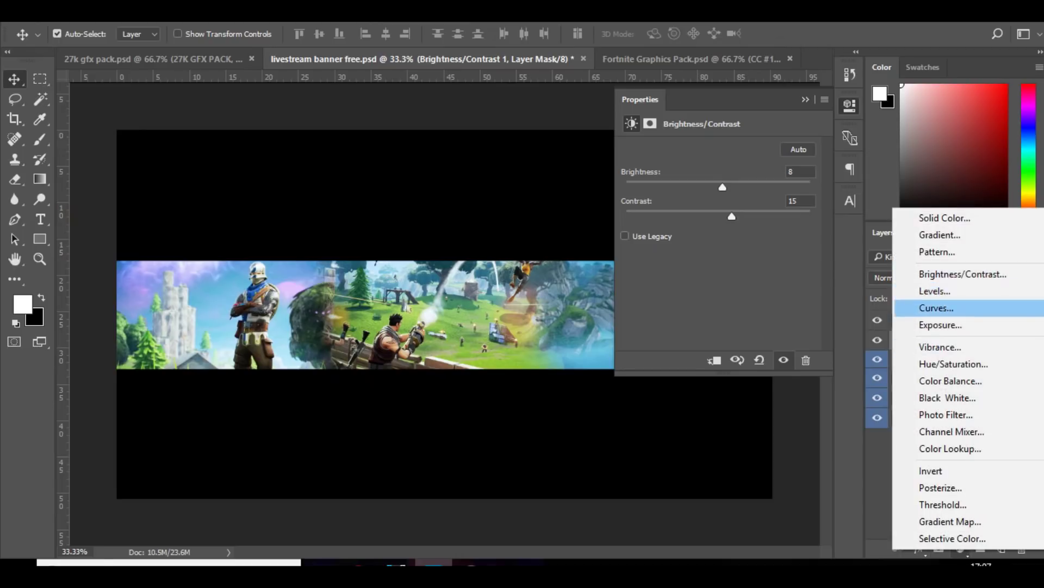
{"action": "left_click", "coordinate": [931, 306]}
{"action": "left_click_drag", "start_coordinate": [767, 226], "coordinate": [766, 218]}
{"action": "left_click", "coordinate": [692, 298]}
{"action": "left_click_drag", "start_coordinate": [692, 298], "coordinate": [696, 300]}
{"action": "left_click_drag", "start_coordinate": [767, 219], "coordinate": [770, 222]}
Add an Exposure adjustment with slightly raised exposure and offset.
{"action": "left_click", "coordinate": [960, 548]}
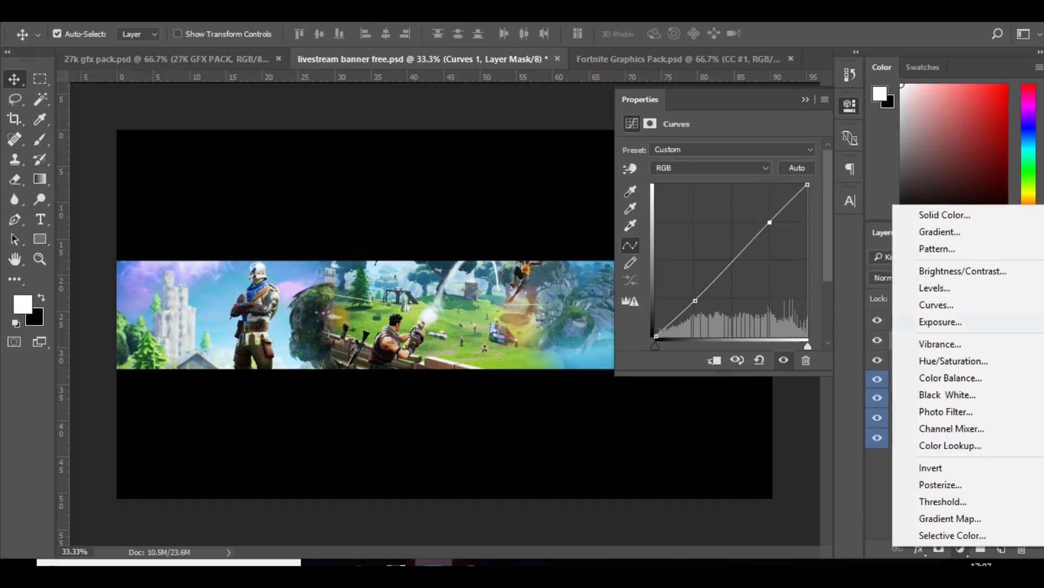
{"action": "left_click", "coordinate": [941, 322]}
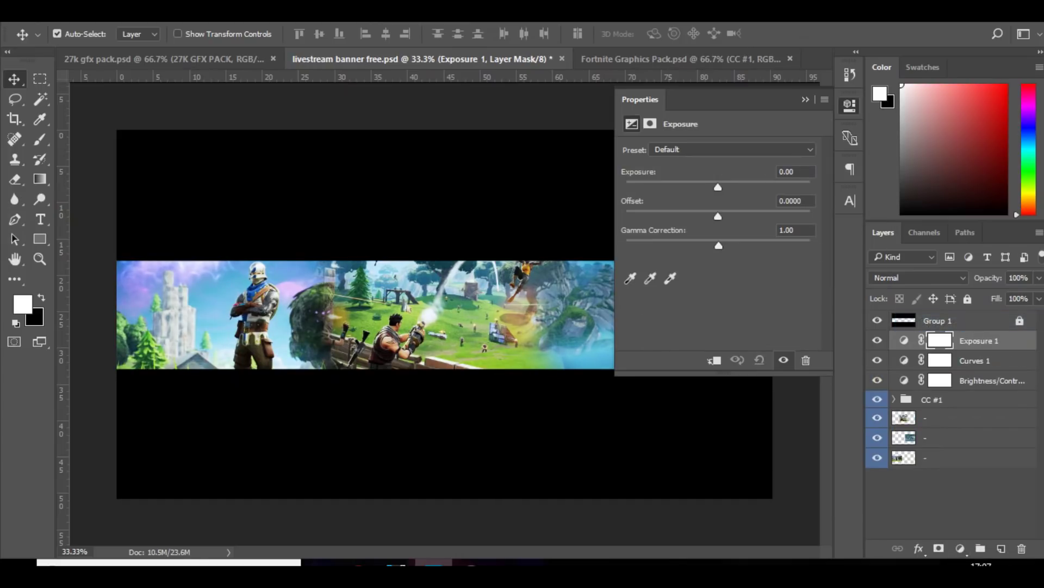
{"action": "left_click_drag", "start_coordinate": [718, 186], "coordinate": [725, 245]}
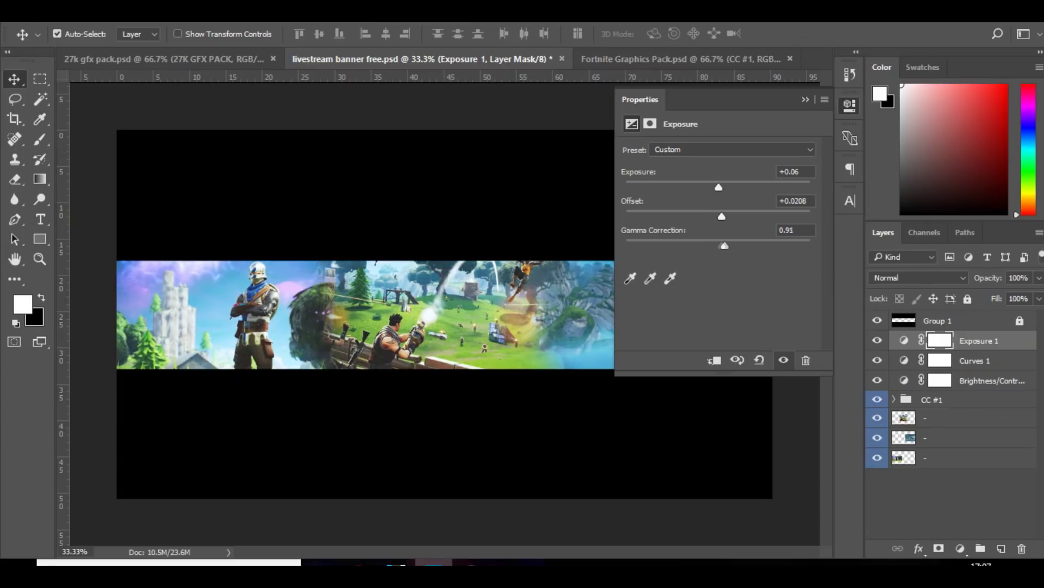
Add a Color Balance adjustment with midtone values +9, −13, −17.
{"action": "left_click", "coordinate": [960, 548]}
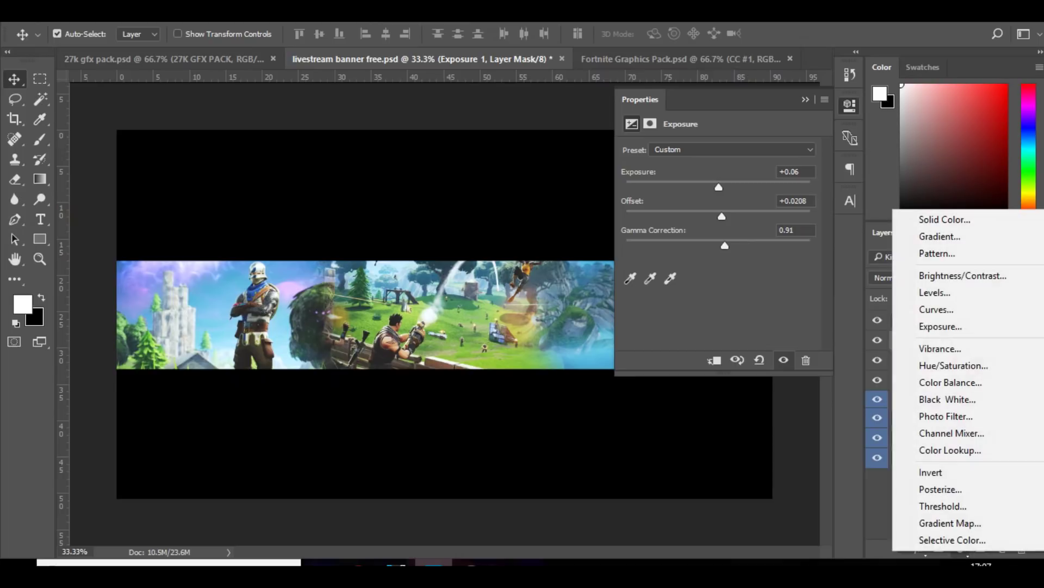
{"action": "left_click", "coordinate": [951, 382]}
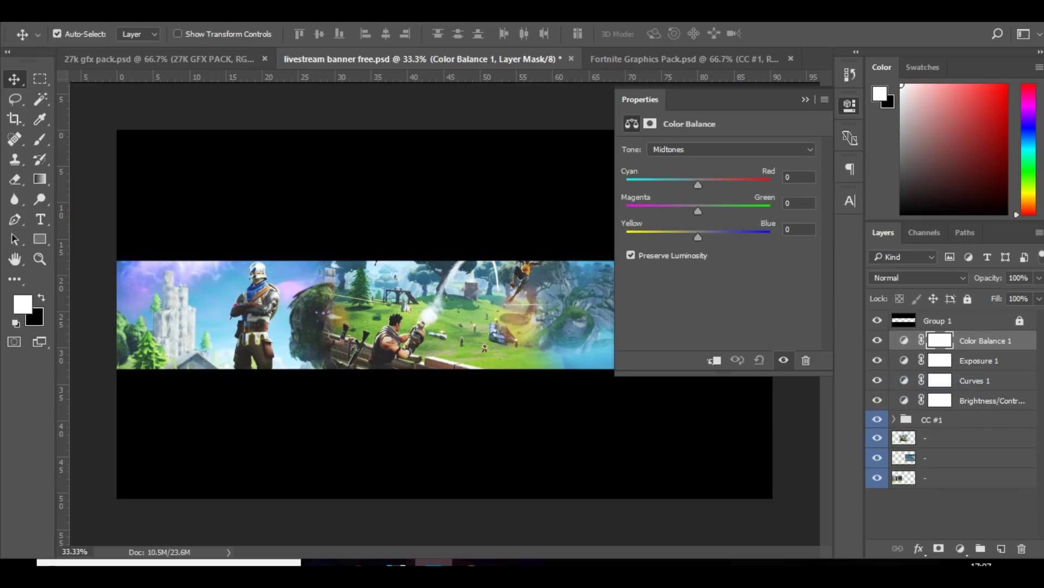
{"action": "key", "text": "Up"}
{"action": "key", "text": "Up"}
{"action": "key", "text": "Up"}
{"action": "key", "text": "Up"}
{"action": "key", "text": "Up"}
{"action": "key", "text": "Up"}
{"action": "left_click_drag", "start_coordinate": [697, 237], "coordinate": [689, 237]}
{"action": "type", "text": "-13"}
{"action": "left_click", "coordinate": [806, 99]}
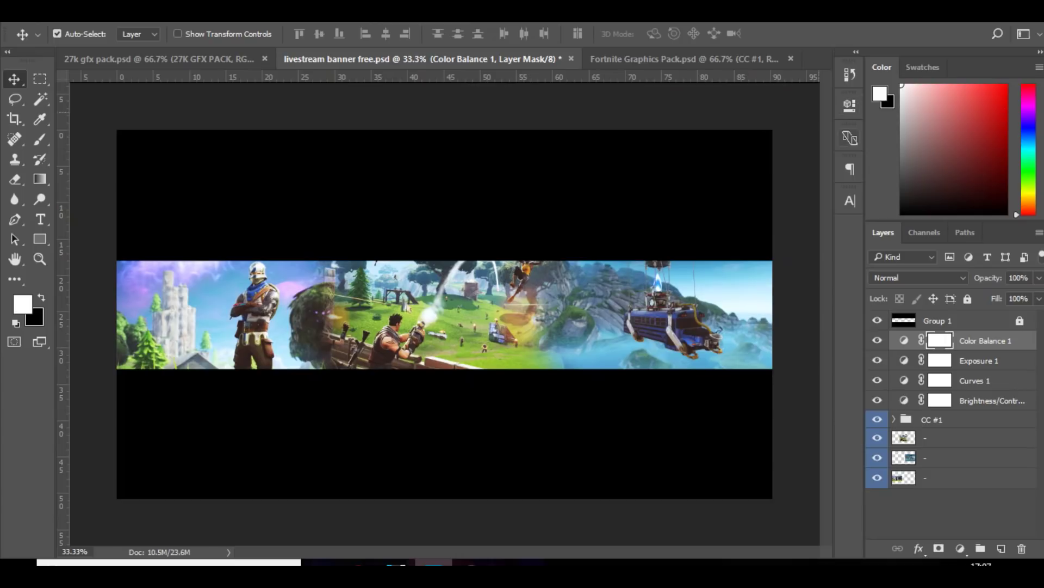
Group the four adjustment layers as Group 2 and toggle it to compare.
{"action": "left_click", "coordinate": [979, 400], "text": "shift"}
{"action": "key", "text": "ctrl+g"}
{"action": "left_click", "coordinate": [877, 339]}
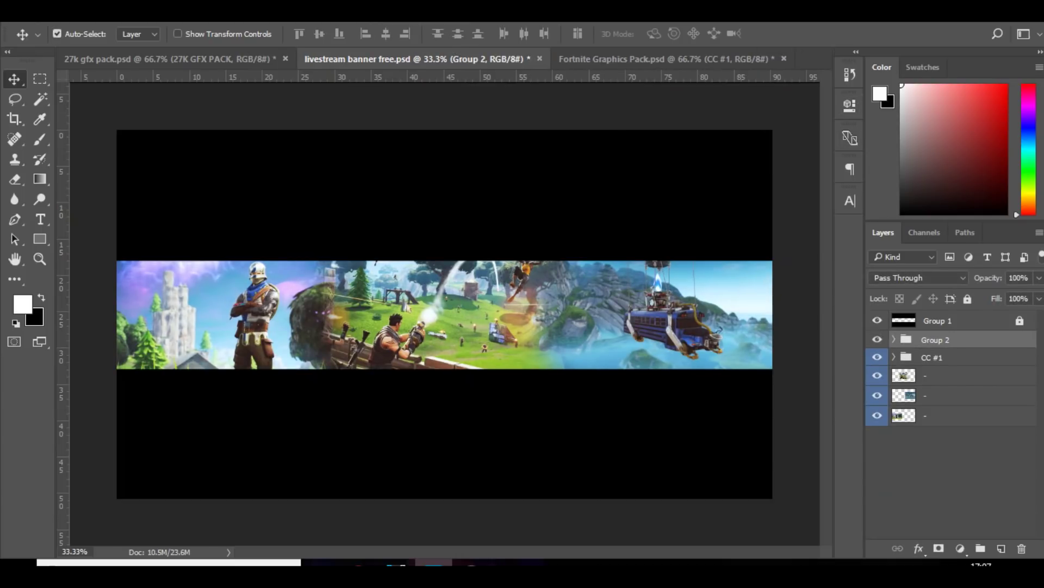
Create a new empty layer and set a brush of about 1200 px.
{"action": "key", "text": "b"}
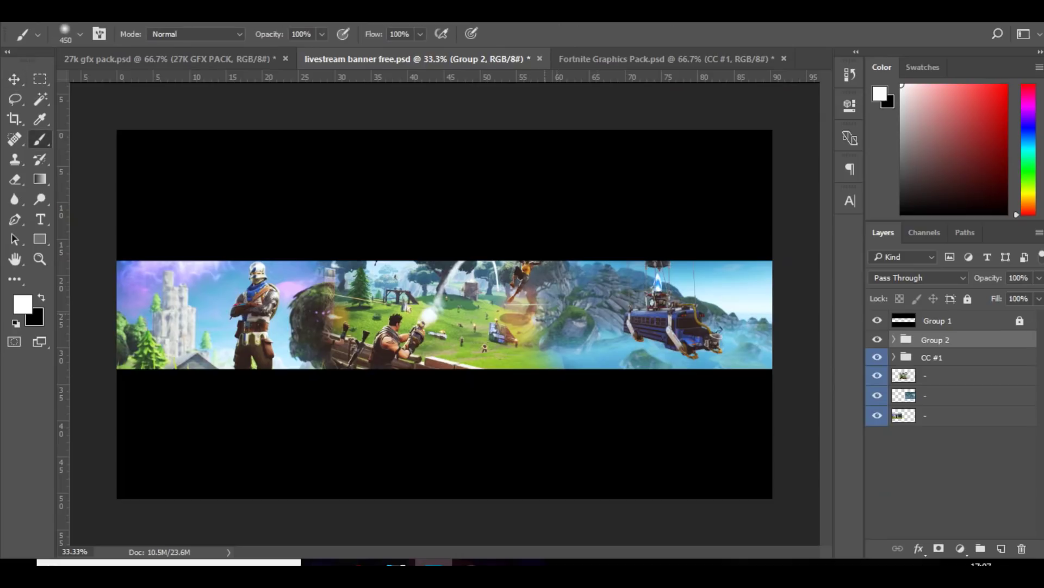
{"action": "key", "text": "ctrl+shift+alt+n"}
{"action": "left_click_drag", "start_coordinate": [263, 198], "coordinate": [304, 198]}
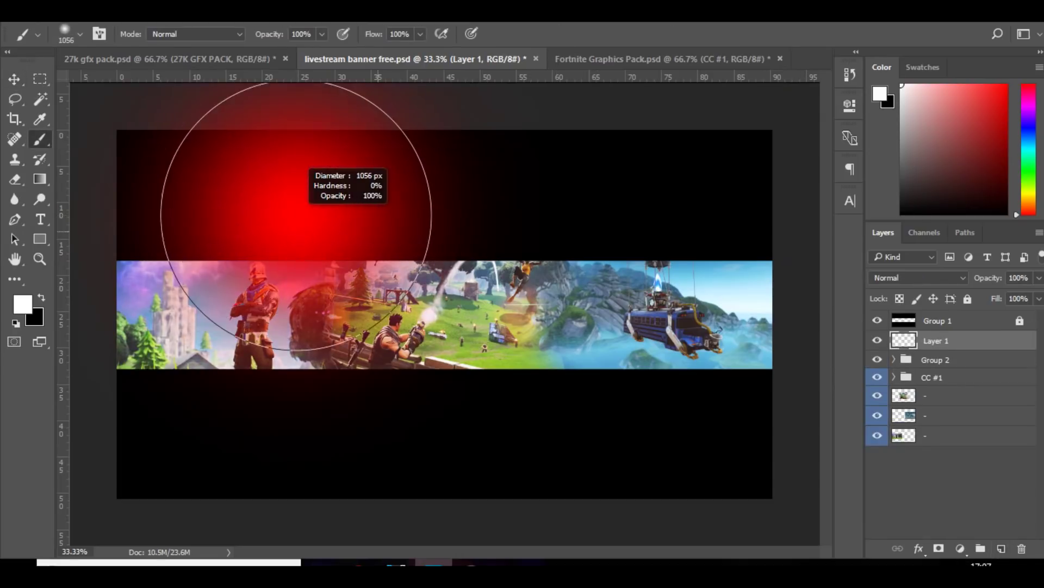
{"action": "key", "text": "ctrl+semicolon"}
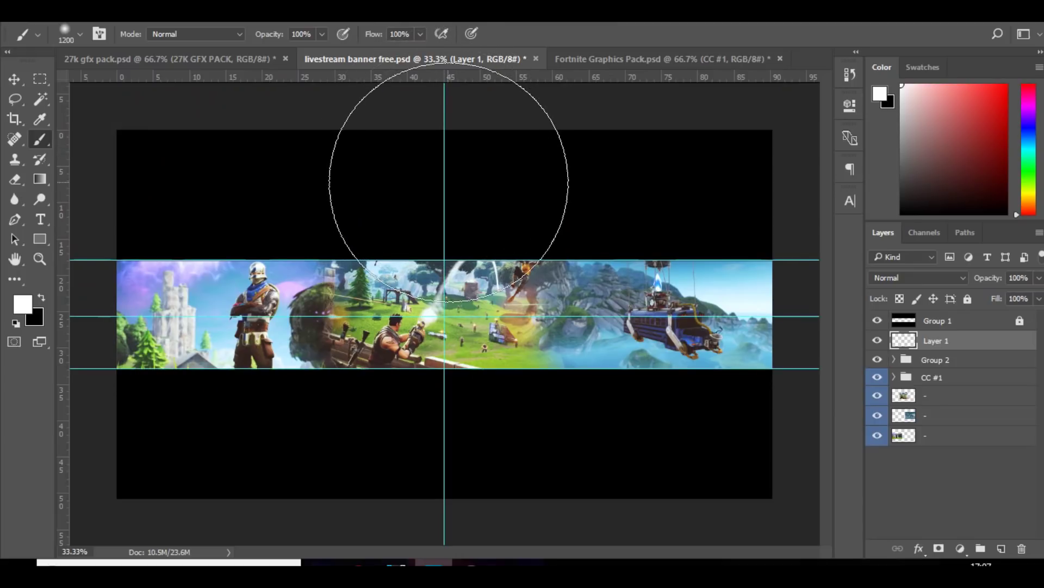
{"action": "key", "text": "ctrl+semicolon"}
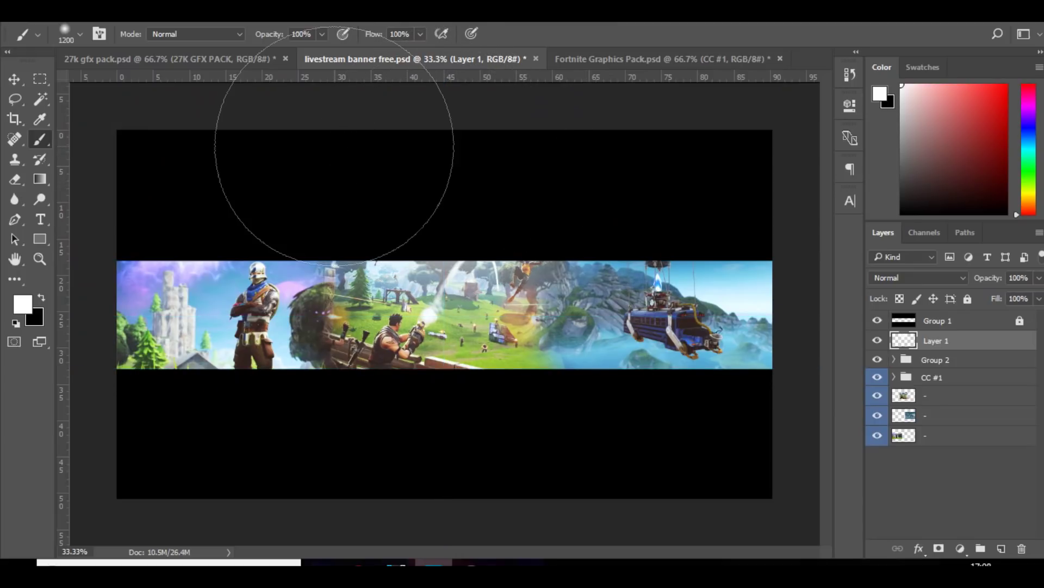
Draw a thin rectangle strip along the banner's top edge and rasterize it.
{"action": "key", "text": "u"}
{"action": "left_click_drag", "start_coordinate": [108, 240], "coordinate": [796, 264]}
{"action": "right_click", "coordinate": [935, 341]}
{"action": "left_click", "coordinate": [676, 286]}
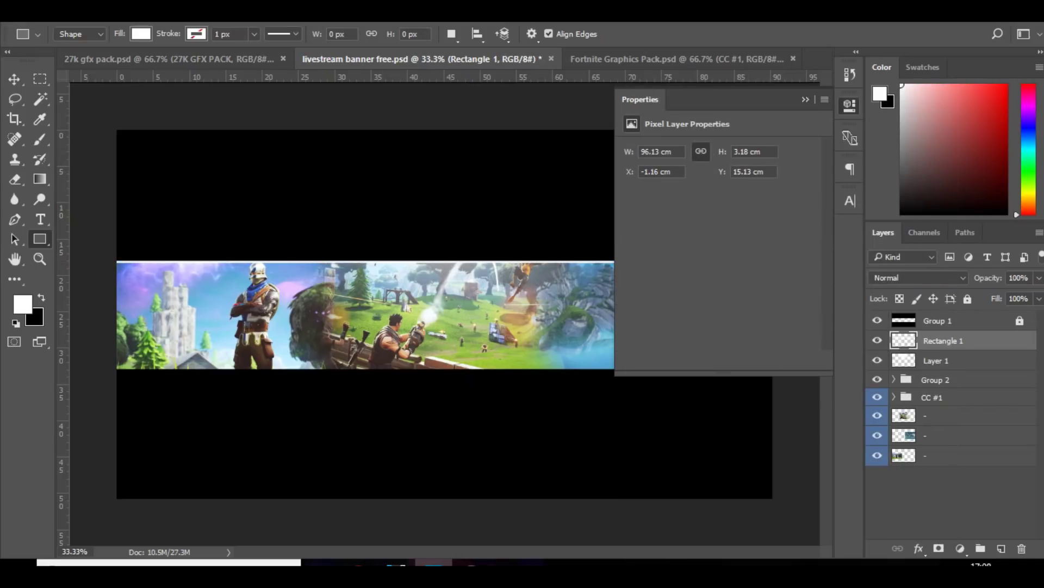
{"action": "left_click", "coordinate": [850, 104]}
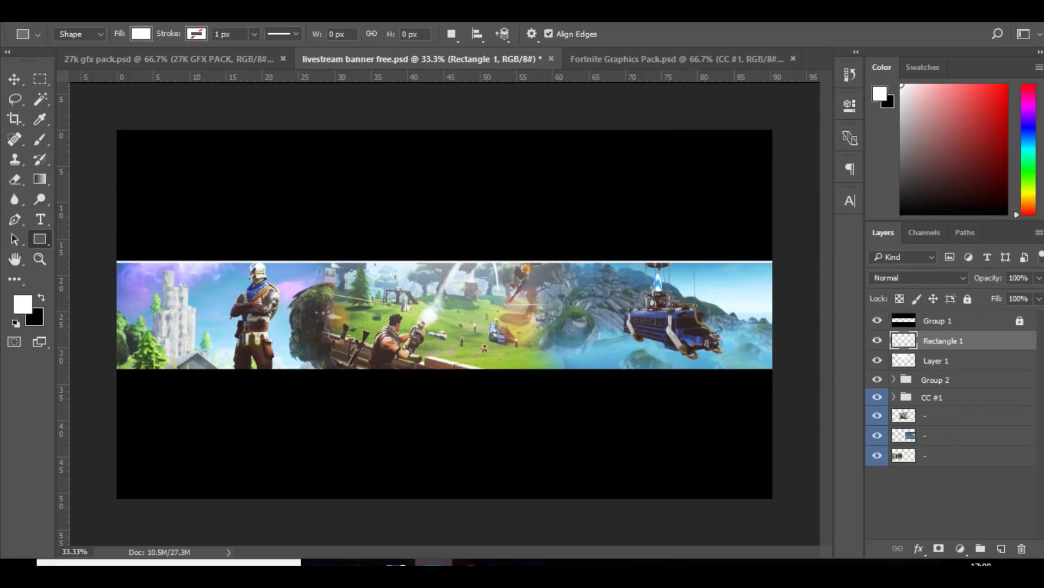
Set the strip to Overlay and darken it with Hue/Saturation Lightness −100.
{"action": "left_click", "coordinate": [919, 278]}
{"action": "left_click", "coordinate": [882, 429]}
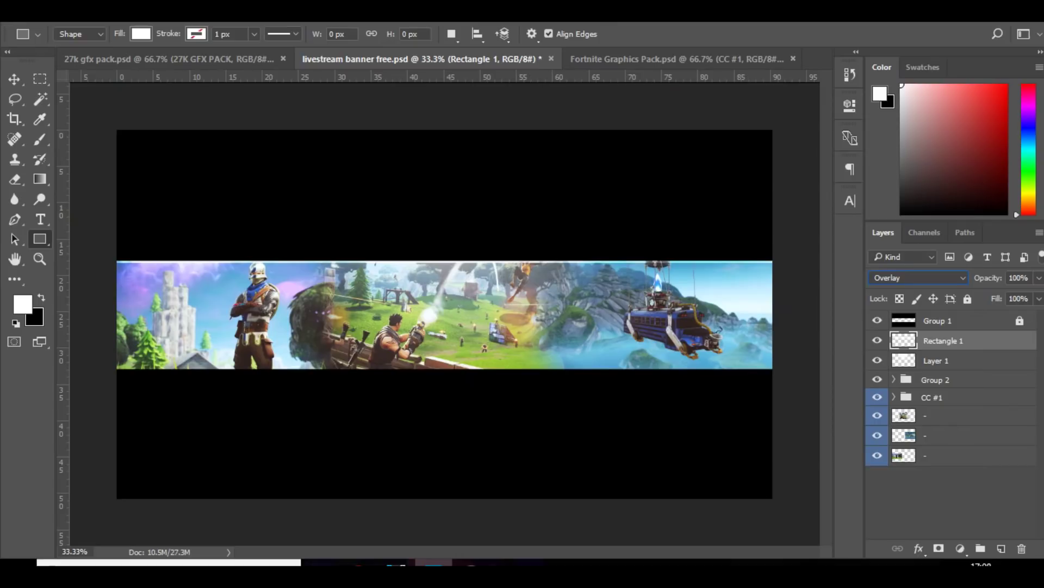
{"action": "key", "text": "v"}
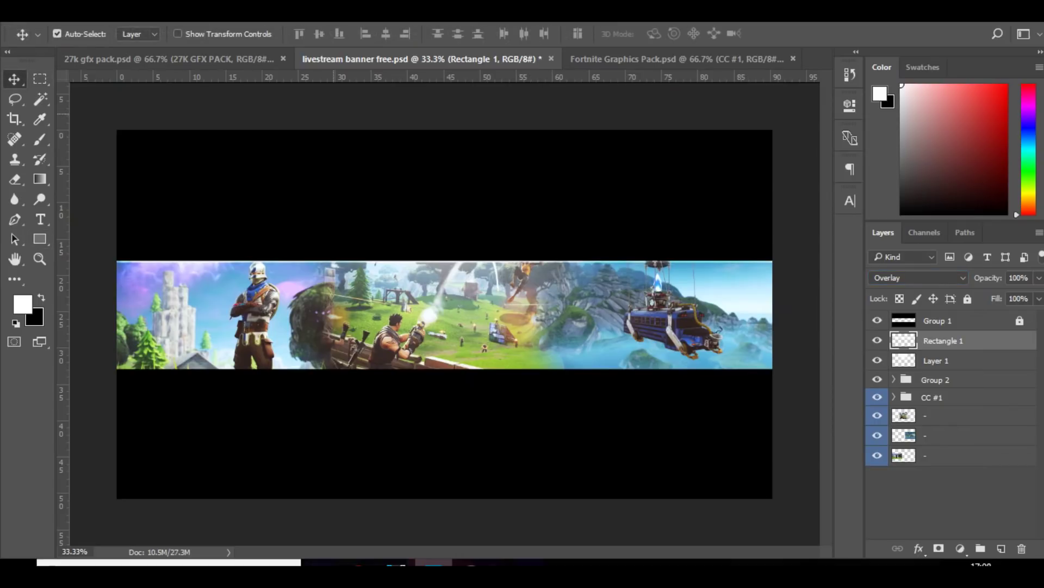
{"action": "key", "text": "ctrl+u"}
{"action": "type", "text": "-100"}
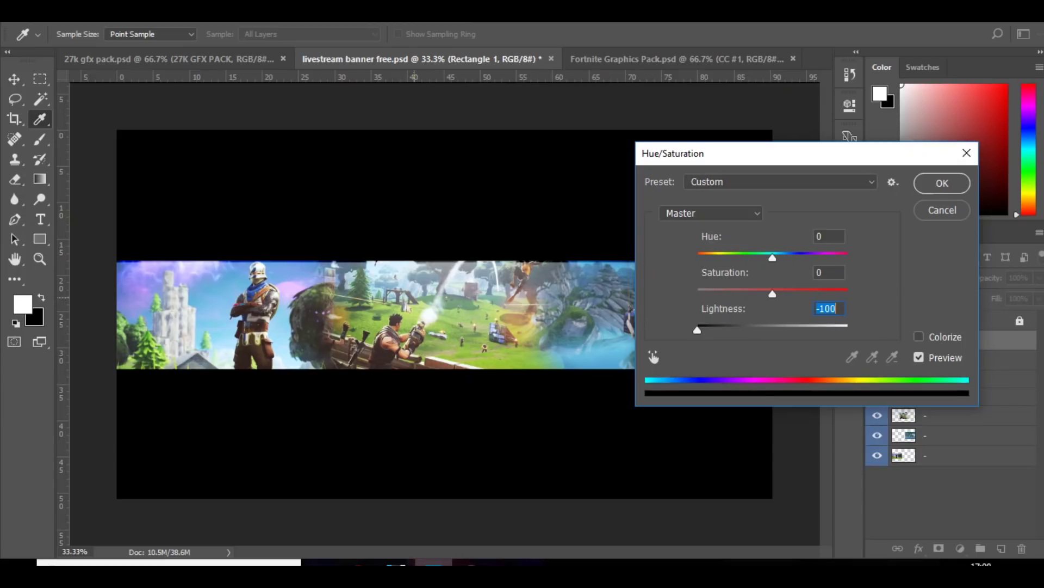
{"action": "key", "text": "Return"}
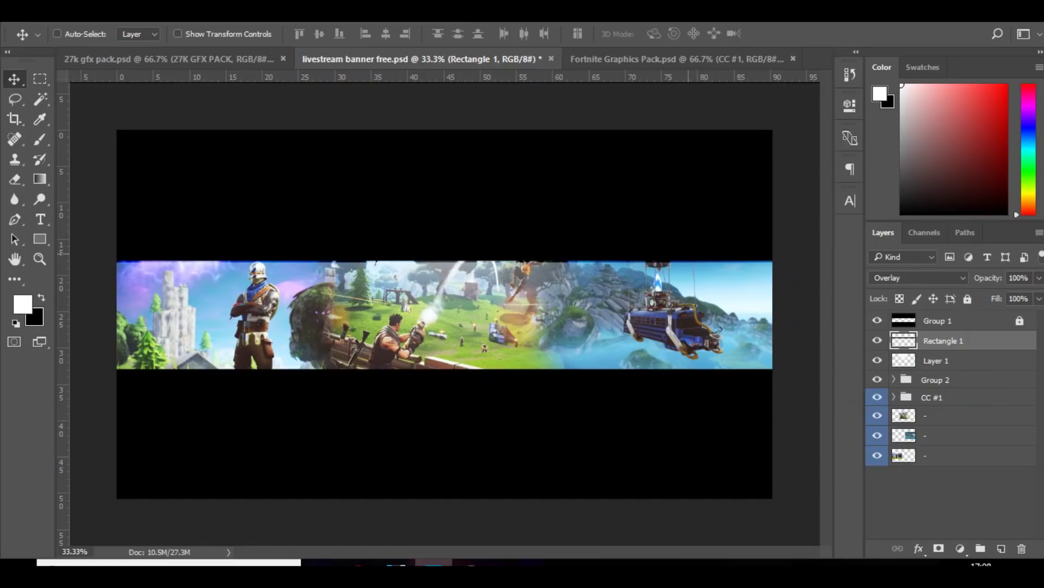
Duplicate the strip and place the copy along the banner's bottom edge.
{"action": "key", "text": "ctrl+j"}
{"action": "key", "text": "ctrl+t"}
{"action": "left_click_drag", "start_coordinate": [544, 251], "coordinate": [544, 386]}
{"action": "left_click_drag", "start_coordinate": [547, 342], "coordinate": [546, 327]}
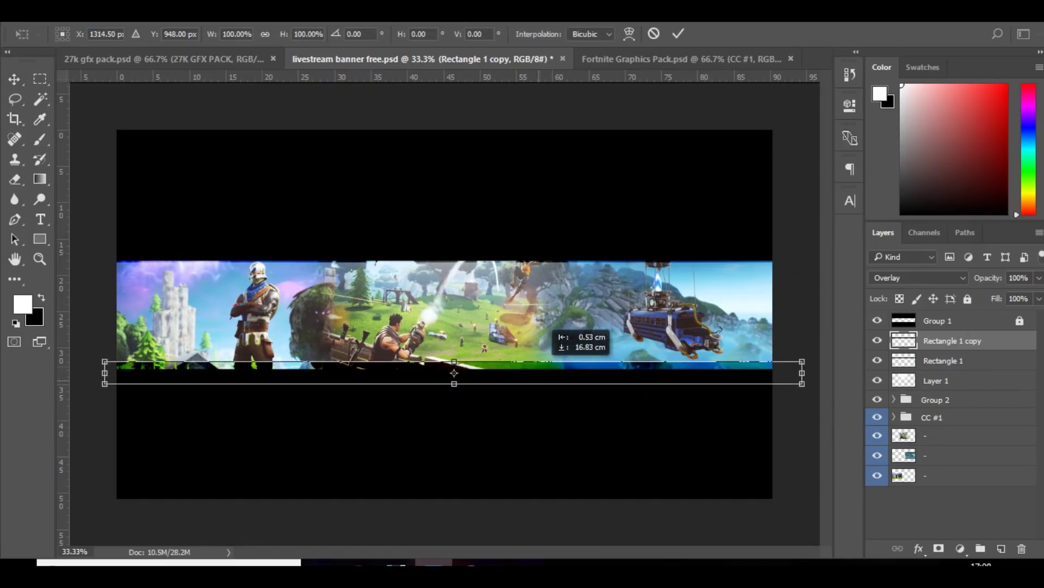
{"action": "key", "text": "Return"}
{"action": "key", "text": "Down"}
{"action": "key", "text": "Down"}
{"action": "key", "text": "Down"}
{"action": "key", "text": "Down"}
{"action": "key", "text": "Up"}
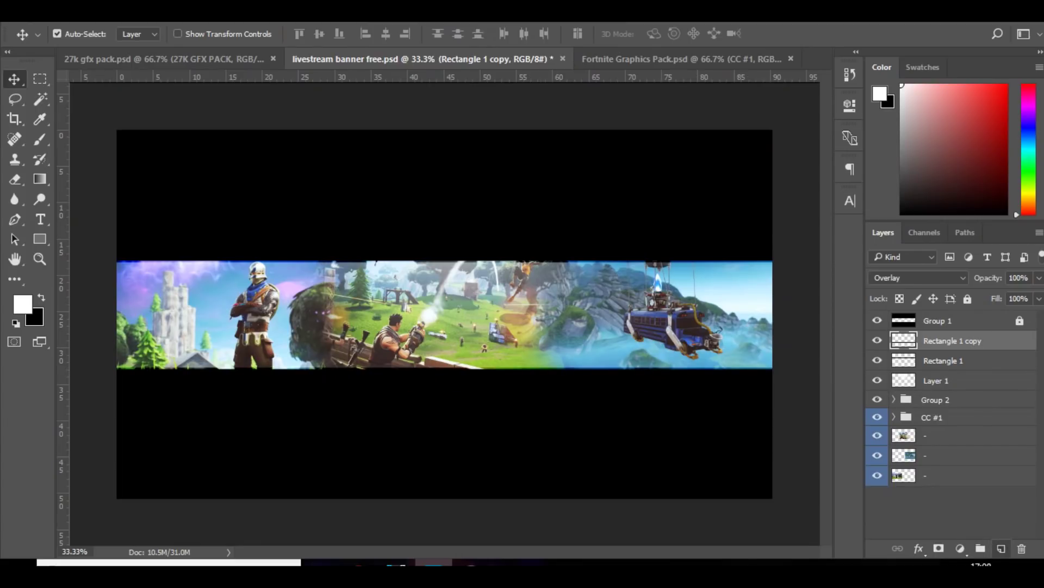
{"action": "left_click", "coordinate": [1001, 548]}
Paint large black brush shading over the banner's left and right ends at 32% layer opacity.
{"action": "key", "text": "b"}
{"action": "key", "text": "x"}
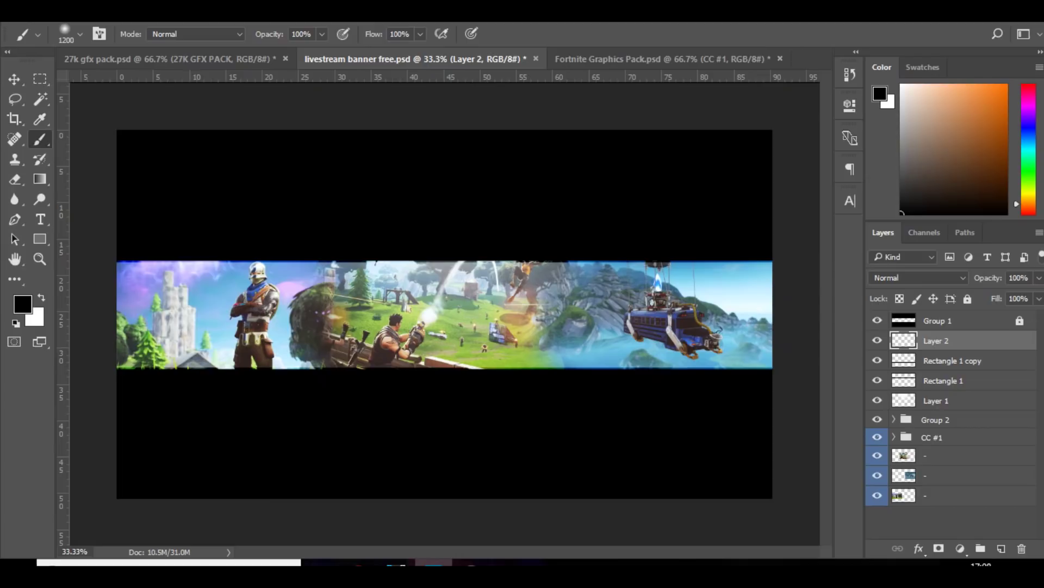
{"action": "right_click", "coordinate": [201, 270], "text": "alt"}
{"action": "left_click_drag", "start_coordinate": [187, 117], "coordinate": [108, 414]}
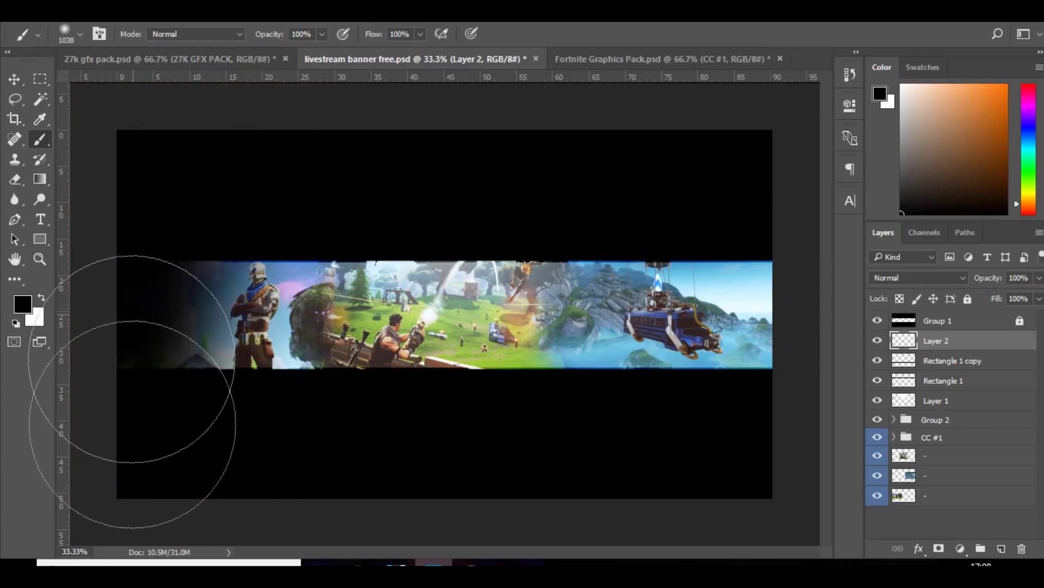
{"action": "left_click_drag", "start_coordinate": [757, 185], "coordinate": [746, 501]}
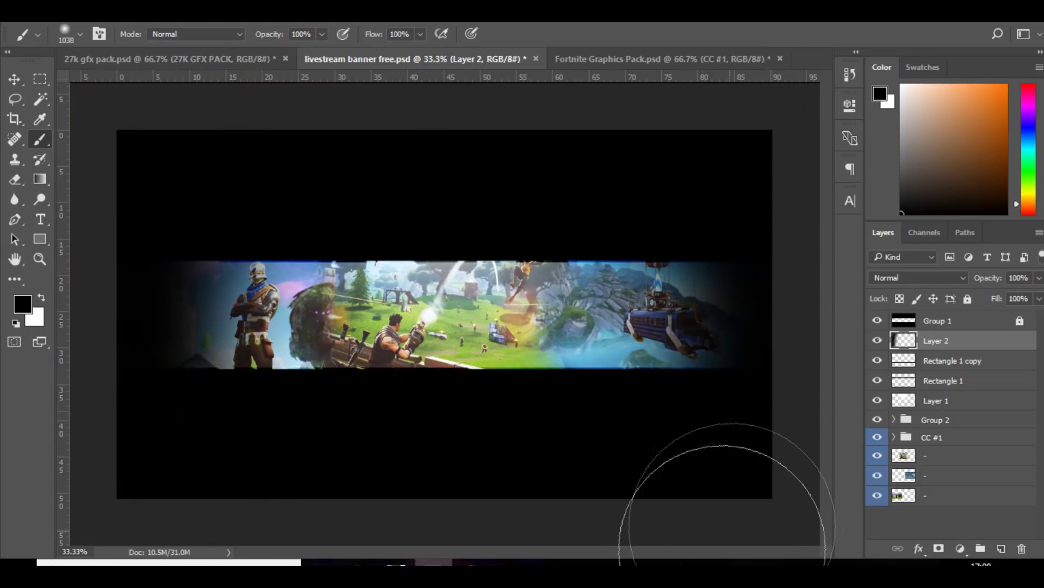
{"action": "left_click", "coordinate": [1039, 277]}
{"action": "left_click_drag", "start_coordinate": [1040, 296], "coordinate": [989, 296]}
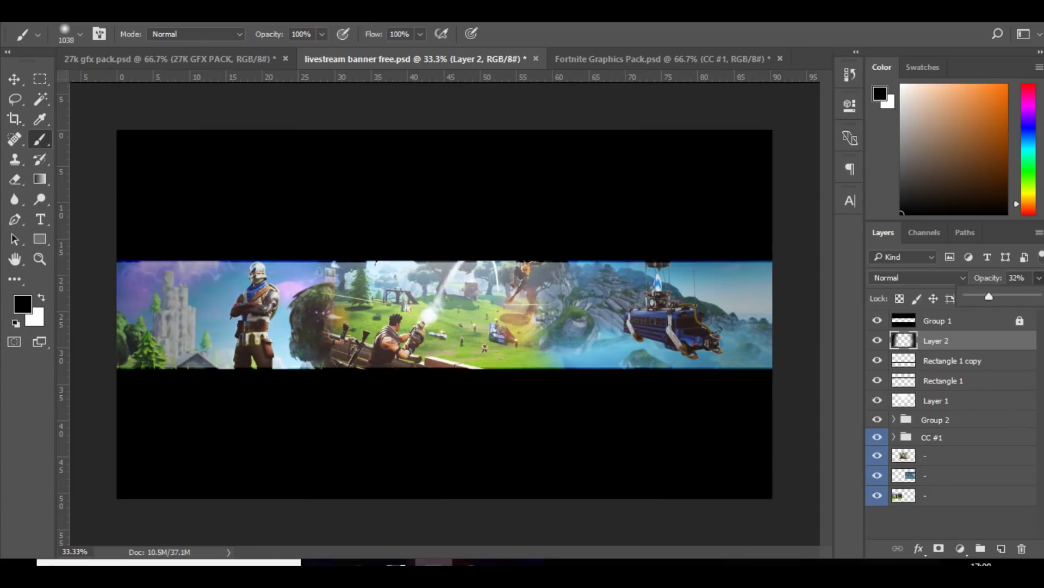
Group Layer 1 through Layer 2 into Group 3 and move it below CC #1.
{"action": "left_click", "coordinate": [936, 401], "text": "shift"}
{"action": "key", "text": "ctrl+g"}
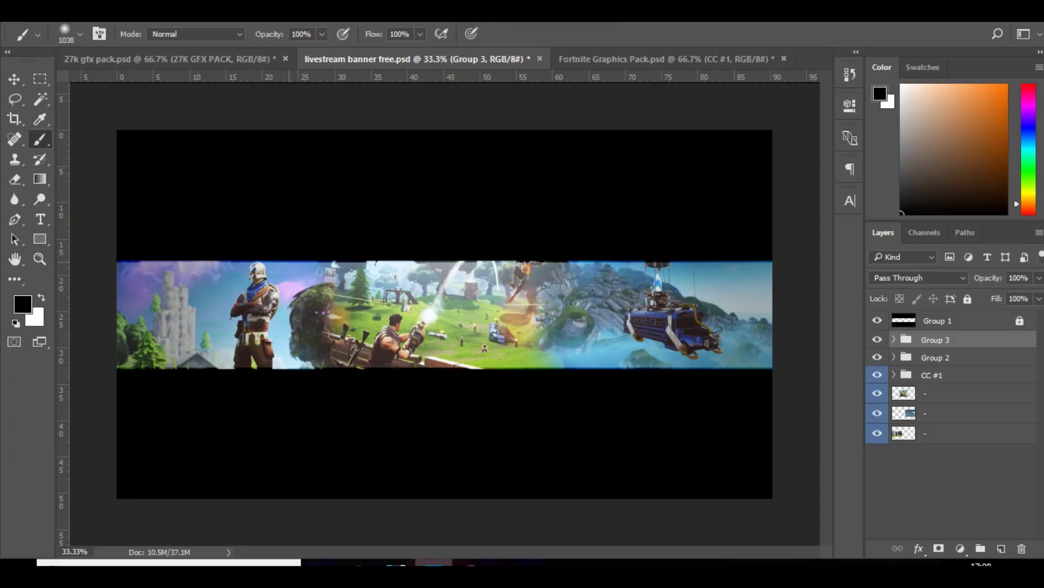
{"action": "left_click_drag", "start_coordinate": [936, 340], "coordinate": [935, 385]}
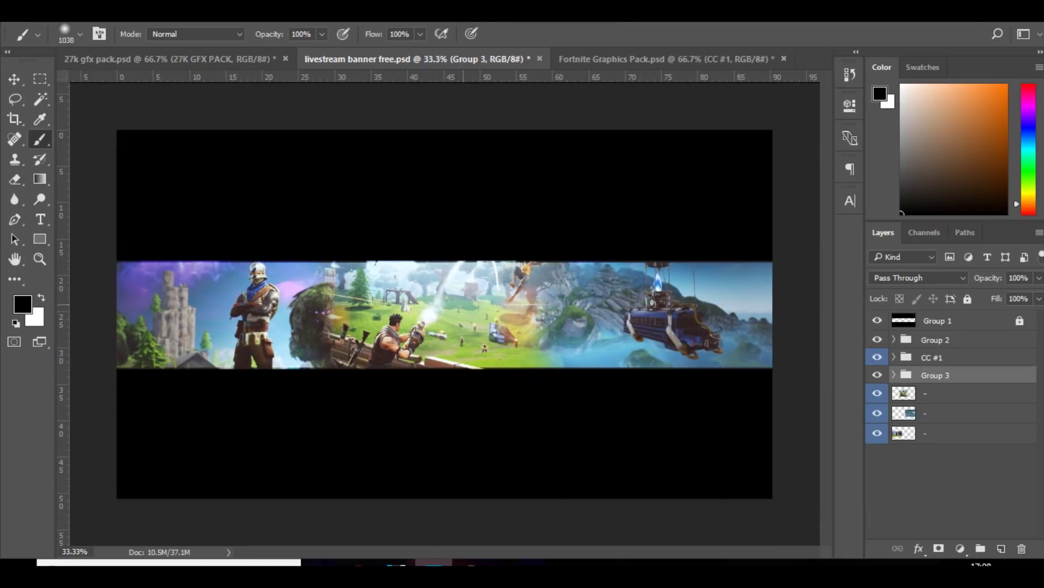
Add a new empty Layer 3 above Group 2 and bring up the foreground colour picker.
{"action": "key", "text": "alt+bracketright"}
{"action": "key", "text": "alt+bracketright"}
{"action": "key", "text": "ctrl+shift+alt+n"}
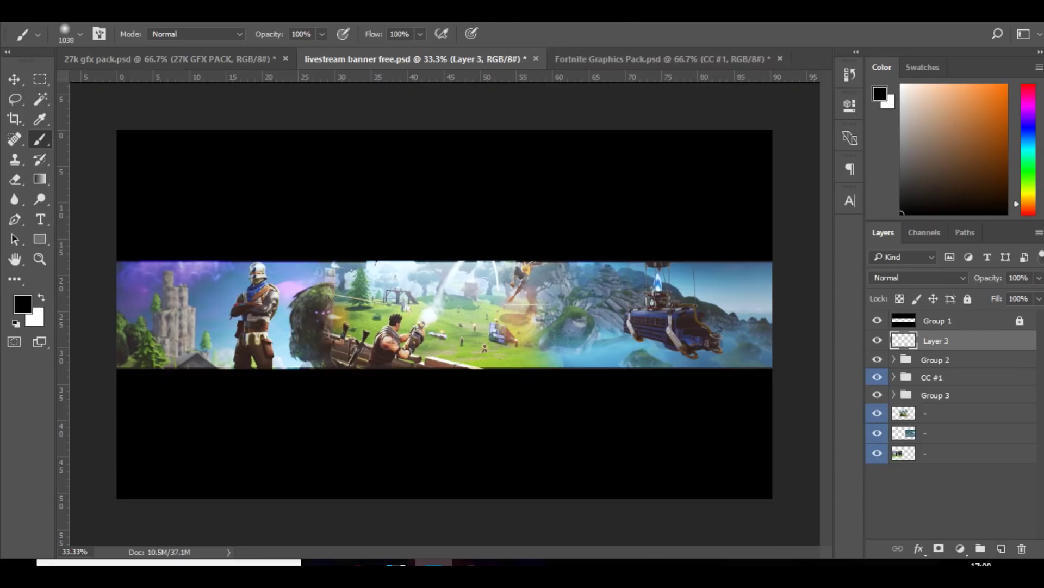
{"action": "left_click", "coordinate": [22, 304]}
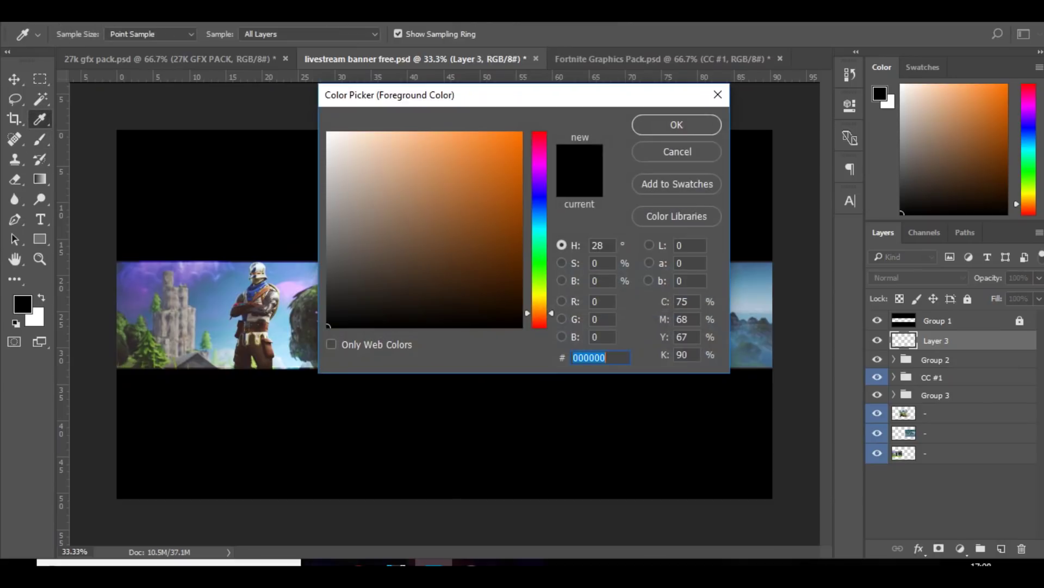
Paint a soft #ff7e00 orange glow over the banner's right side in Color Dodge mode.
{"action": "type", "text": "ff7e00"}
{"action": "key", "text": "Return"}
{"action": "key", "text": "b"}
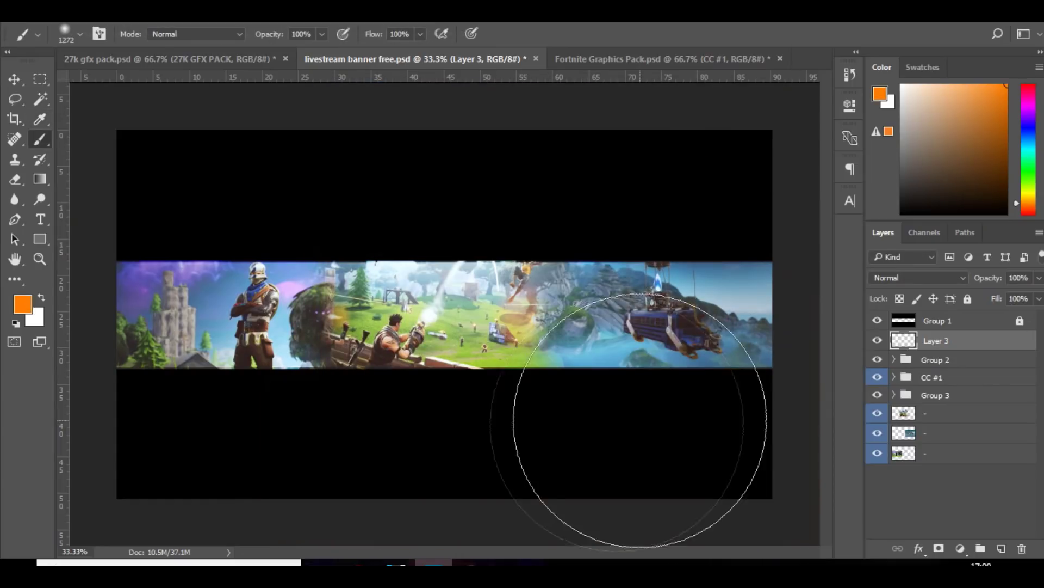
{"action": "left_click", "coordinate": [585, 437]}
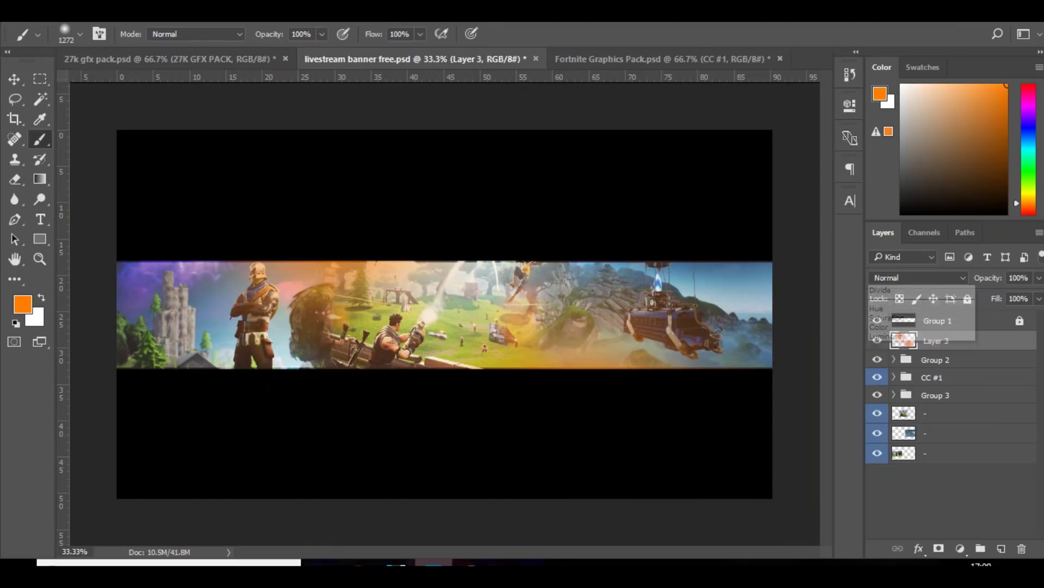
{"action": "left_click", "coordinate": [919, 277]}
{"action": "left_click", "coordinate": [891, 391]}
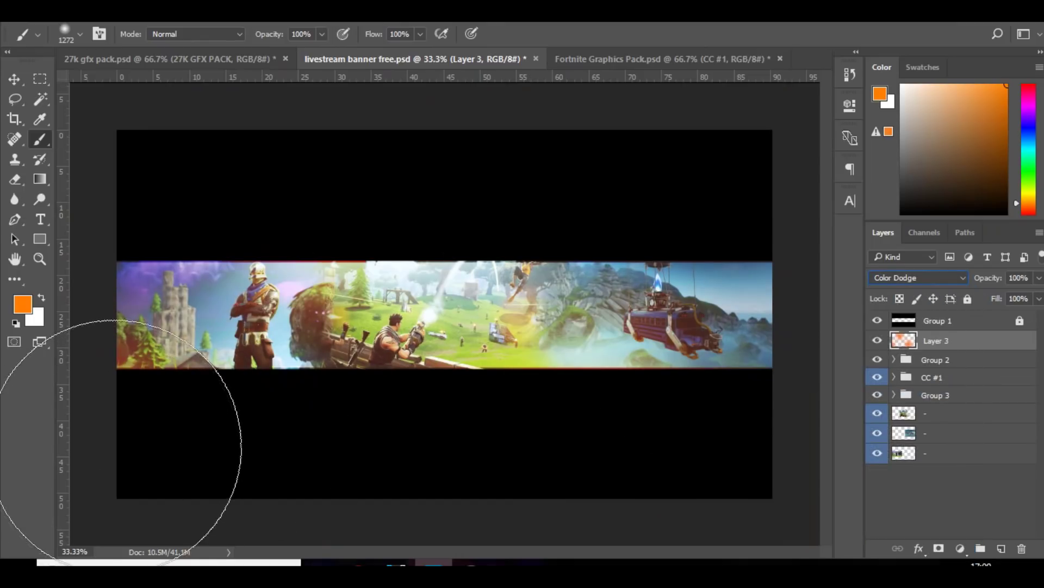
{"action": "left_click", "coordinate": [117, 441]}
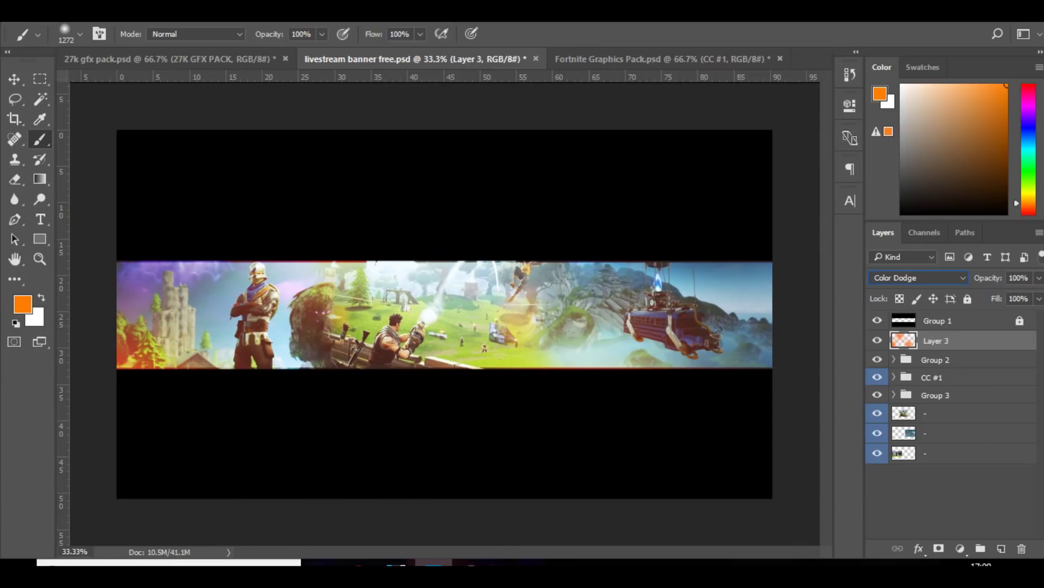
{"action": "key", "text": "ctrl+z"}
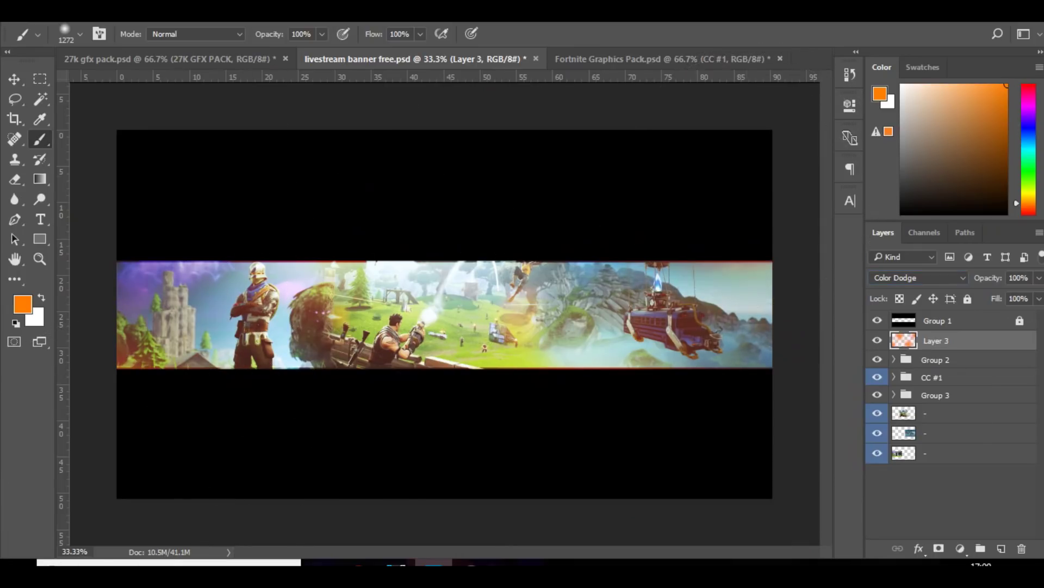
Move Layer 3 beneath the CC #1 group and lower its opacity to 73%.
{"action": "mouse_move", "coordinate": [935, 341]}
{"action": "left_mouse_down"}
{"action": "mouse_move", "coordinate": [933, 410]}
{"action": "mouse_move", "coordinate": [933, 385]}
{"action": "left_mouse_up"}
{"action": "left_click", "coordinate": [1039, 278]}
{"action": "left_click_drag", "start_coordinate": [1039, 296], "coordinate": [1019, 296]}
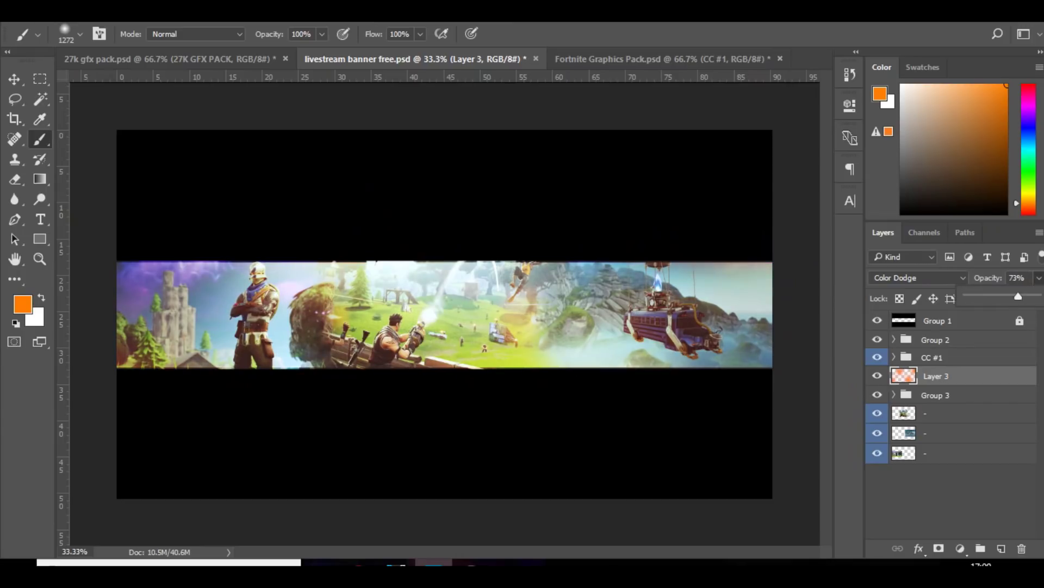
{"action": "key", "text": "v"}
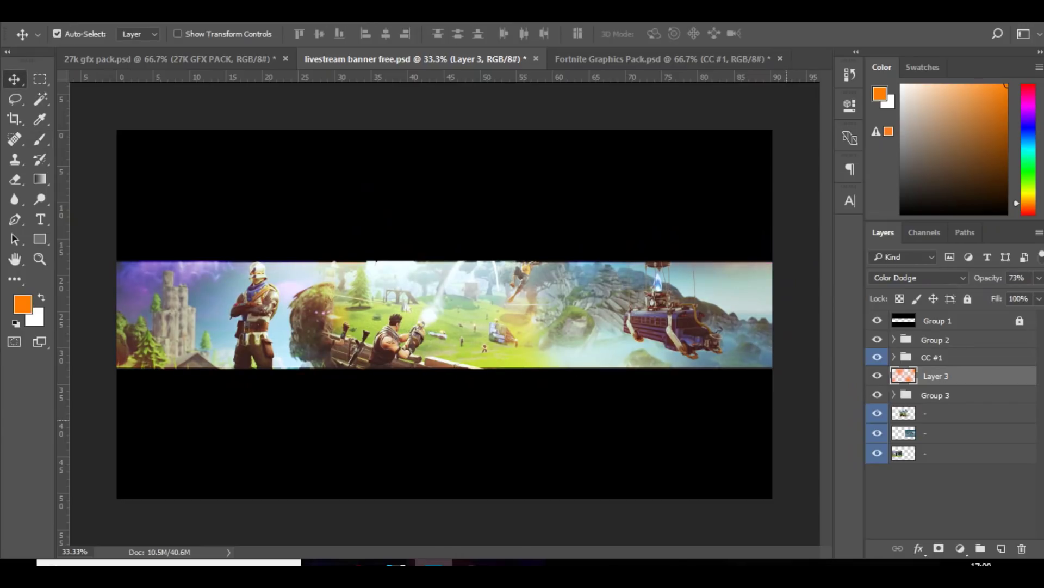
{"action": "key", "text": "t"}
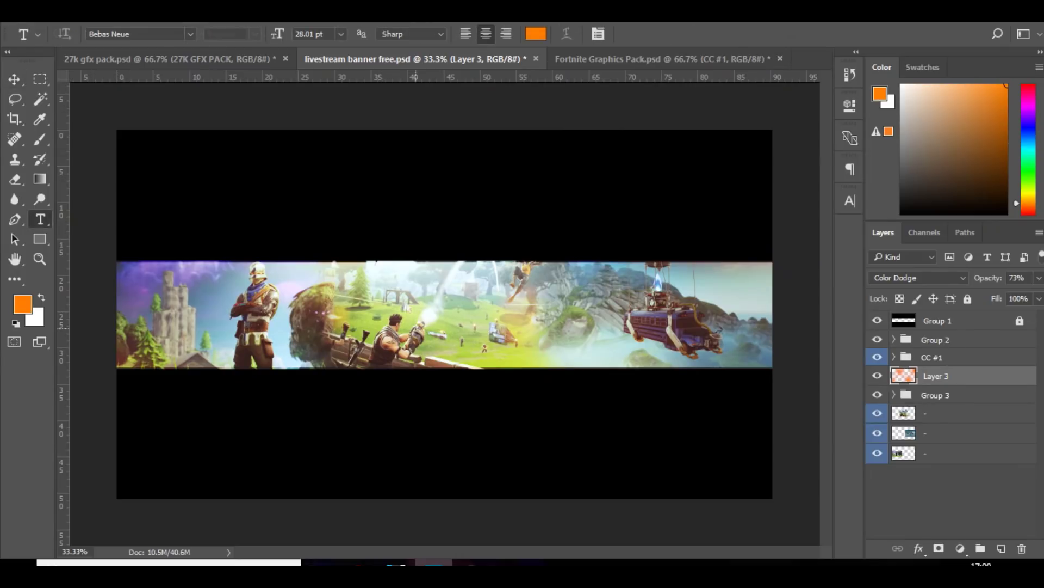
Type the TIMPERS title in Evogria, coloured #f7f7f7, at a larger font size.
{"action": "left_click", "coordinate": [413, 316]}
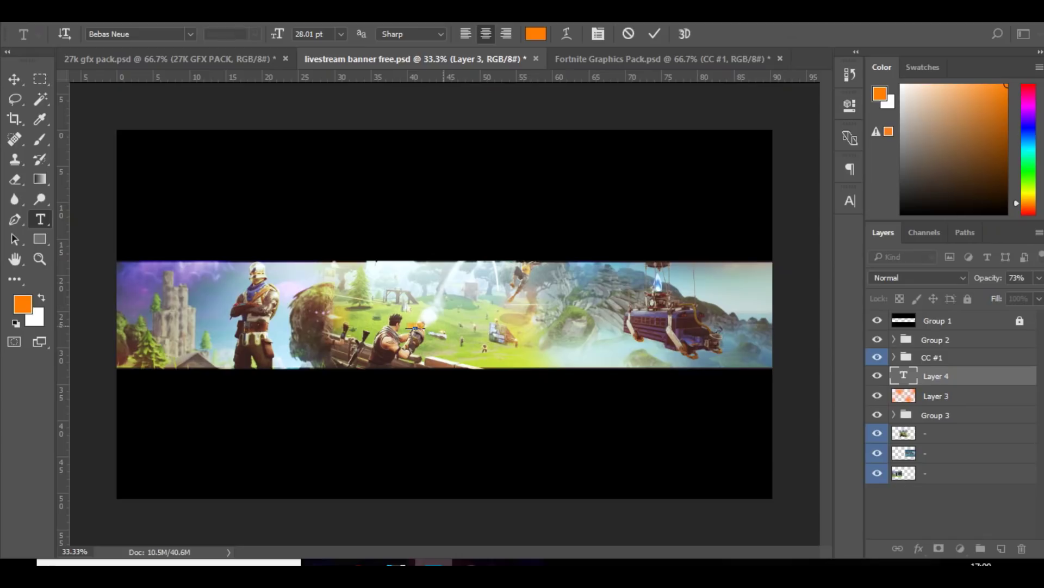
{"action": "left_click_drag", "start_coordinate": [426, 326], "coordinate": [406, 325]}
{"action": "left_click", "coordinate": [536, 34]}
{"action": "type", "text": "f7f7f7"}
{"action": "key", "text": "Return"}
{"action": "key", "text": "ctrl+shift+period"}
{"action": "key", "text": "ctrl+shift+period"}
{"action": "key", "text": "ctrl+shift+period"}
{"action": "key", "text": "ctrl+shift+period"}
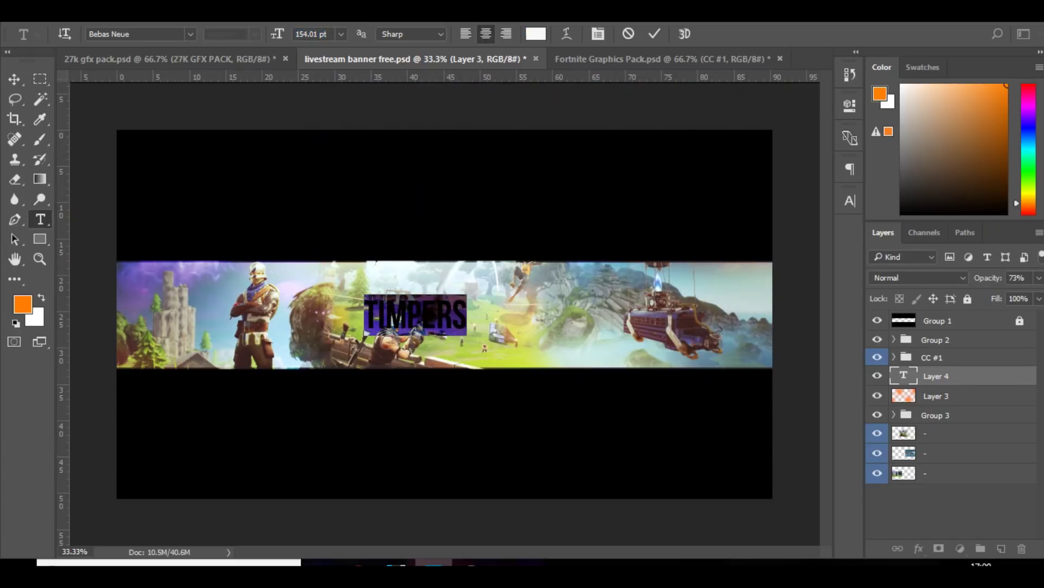
{"action": "type", "text": "EVOGR"}
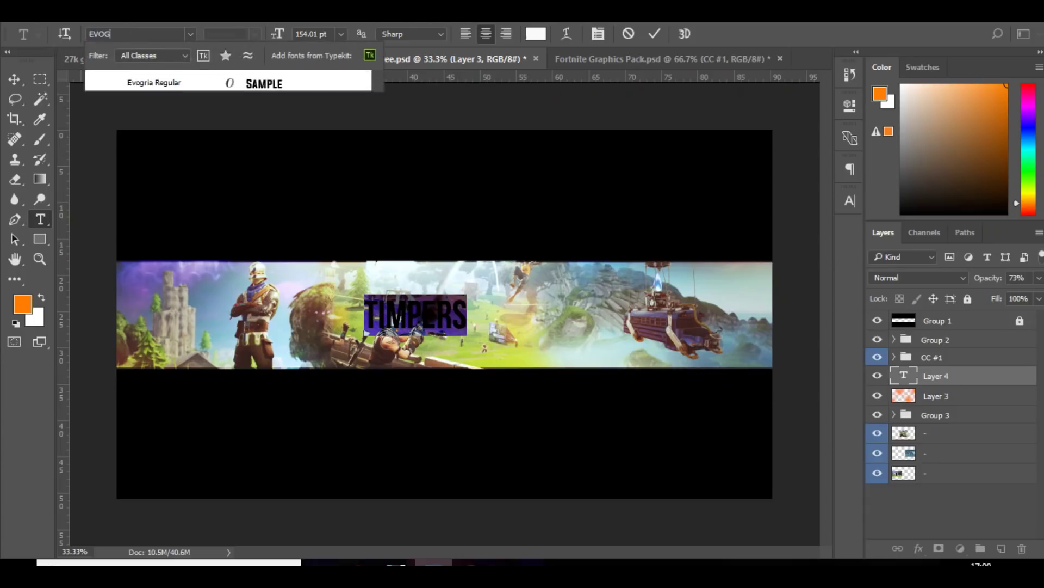
{"action": "key", "text": "Return"}
{"action": "key", "text": "ctrl+Return"}
Skew TIMPERS into a slant and move it right toward the banner centre.
{"action": "key", "text": "v"}
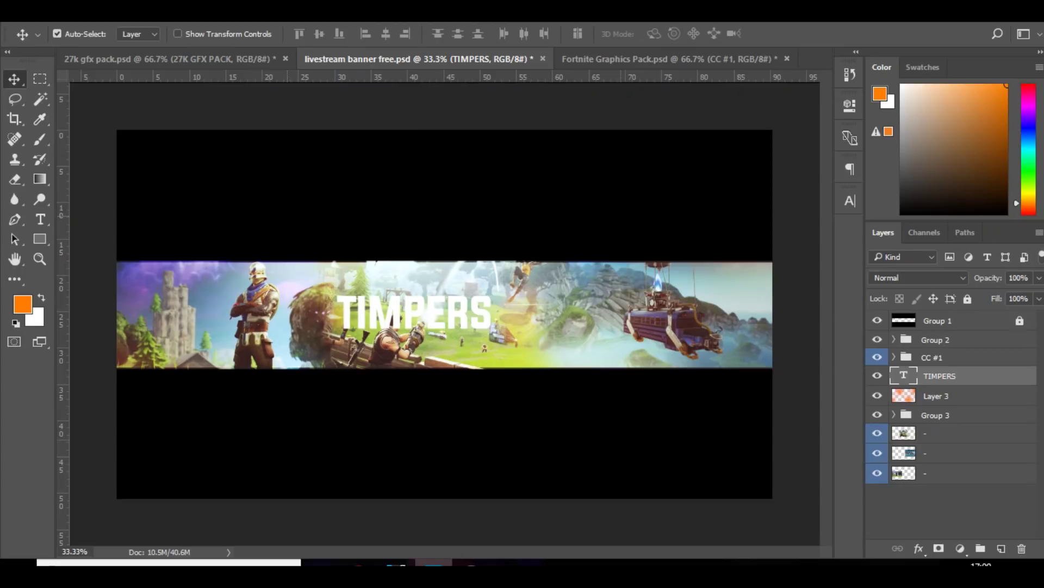
{"action": "key", "text": "ctrl+plus"}
{"action": "key", "text": "ctrl+t"}
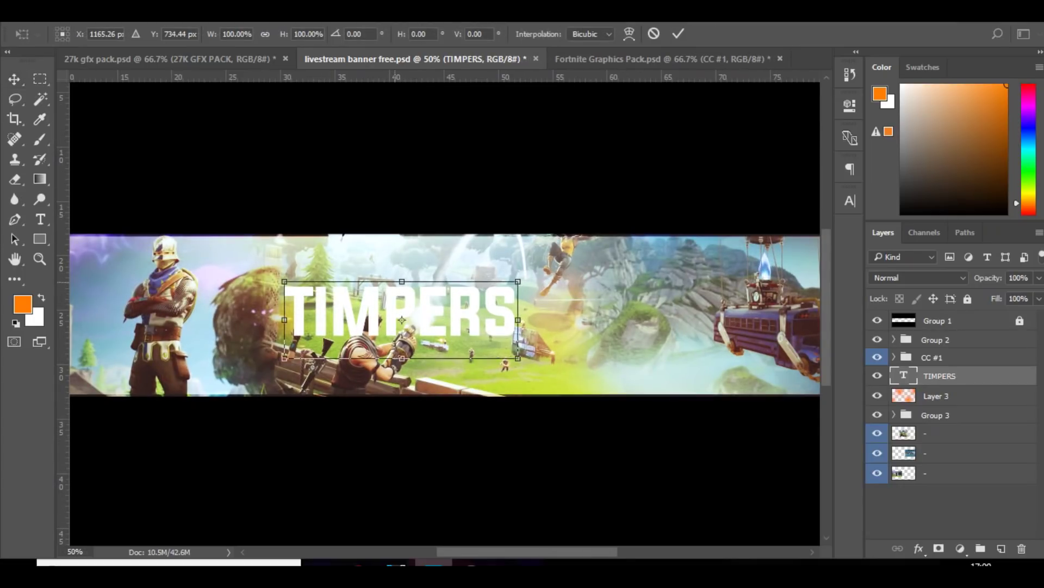
{"action": "left_click_drag", "start_coordinate": [401, 282], "coordinate": [425, 282]}
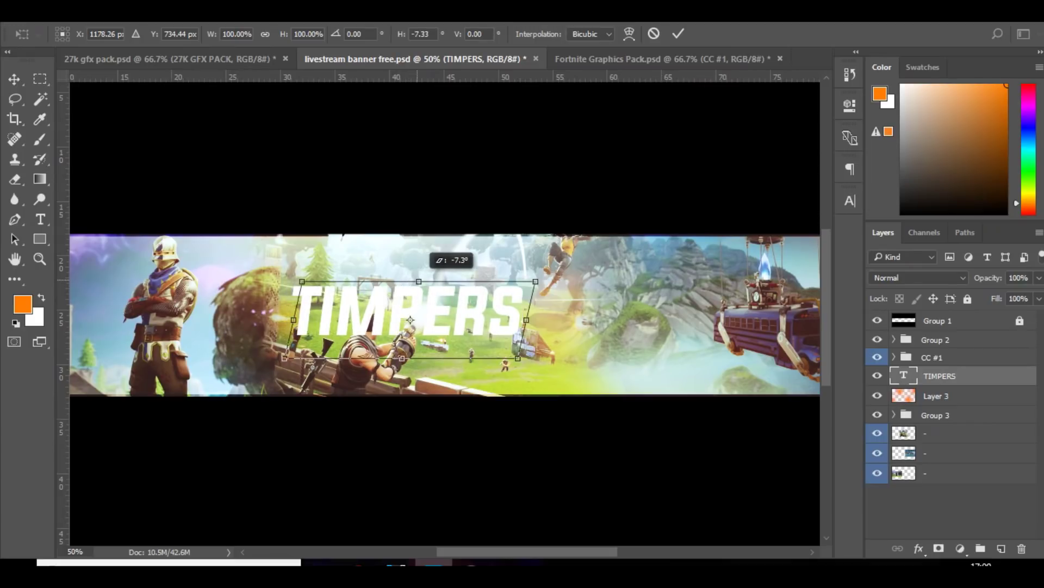
{"action": "key", "text": "Return"}
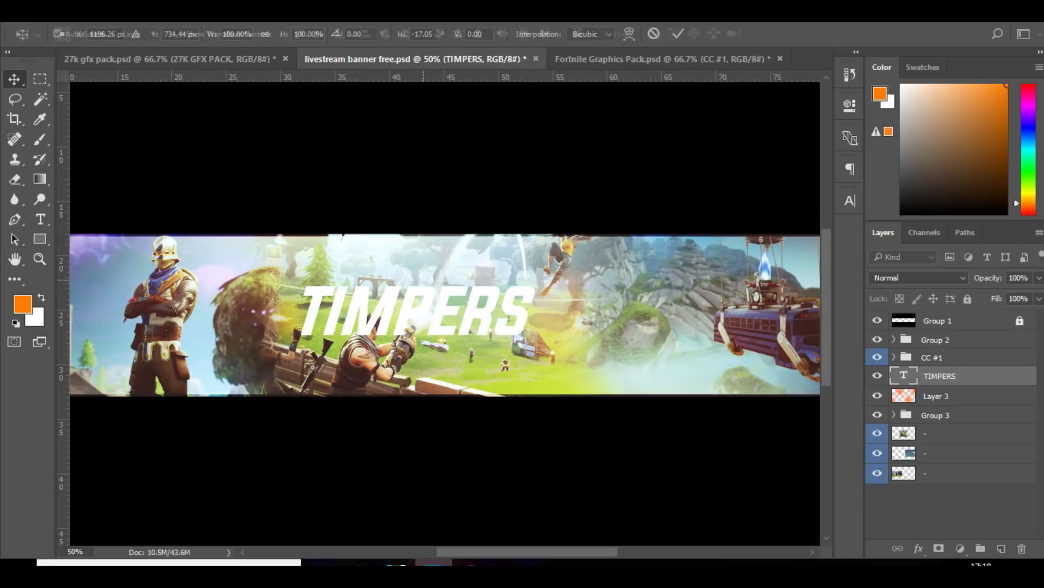
{"action": "key", "text": "ctrl+t"}
{"action": "left_click_drag", "start_coordinate": [414, 312], "coordinate": [450, 316]}
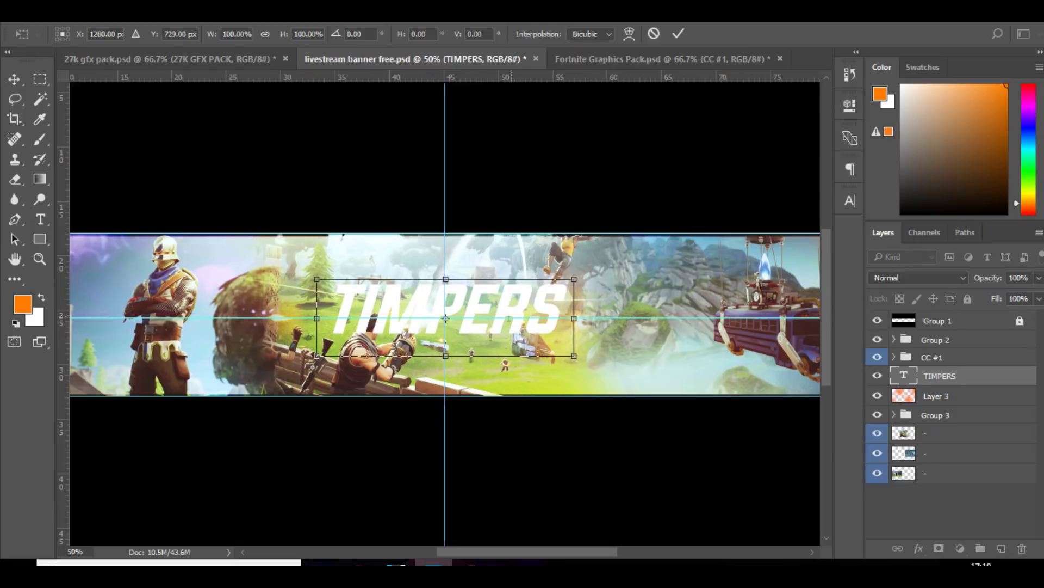
{"action": "key", "text": "Return"}
Give TIMPERS a slightly raised Gradient Overlay and a 21% Inner Glow, then hide the guides.
{"action": "double_click", "coordinate": [974, 375]}
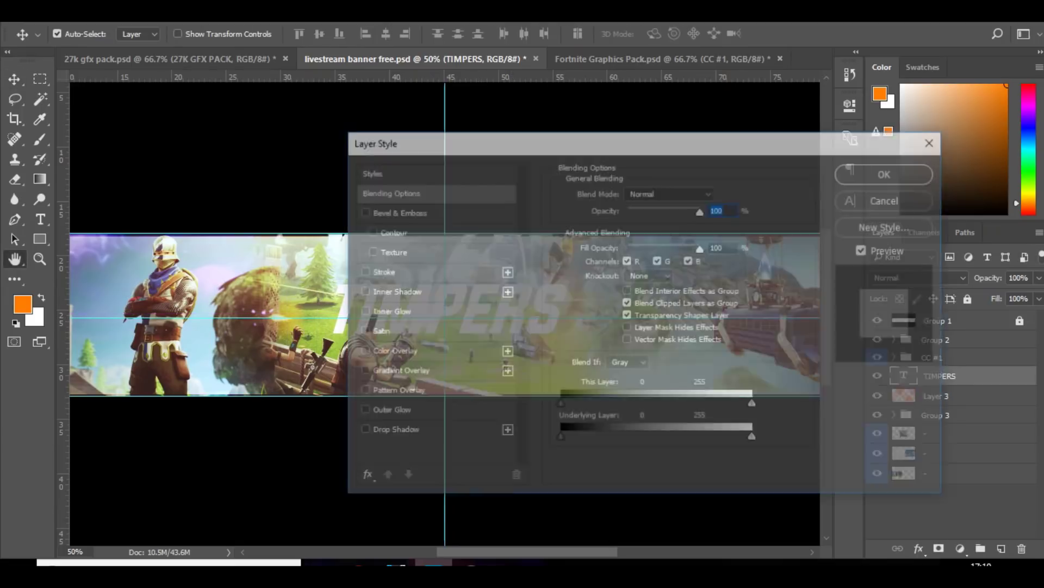
{"action": "left_click", "coordinate": [398, 371]}
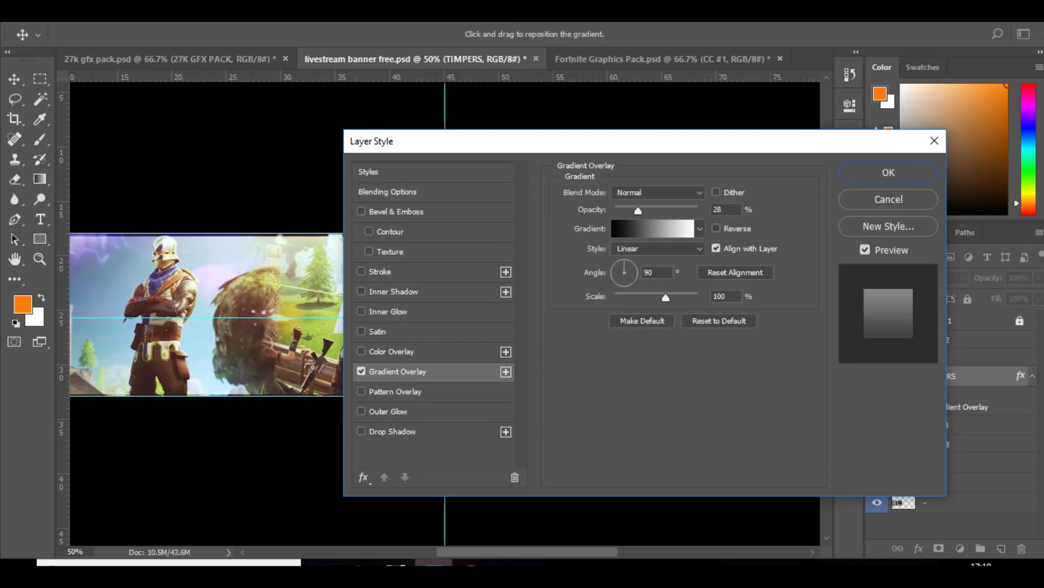
{"action": "left_click_drag", "start_coordinate": [608, 151], "coordinate": [915, 167]}
{"action": "left_click_drag", "start_coordinate": [945, 228], "coordinate": [960, 228]}
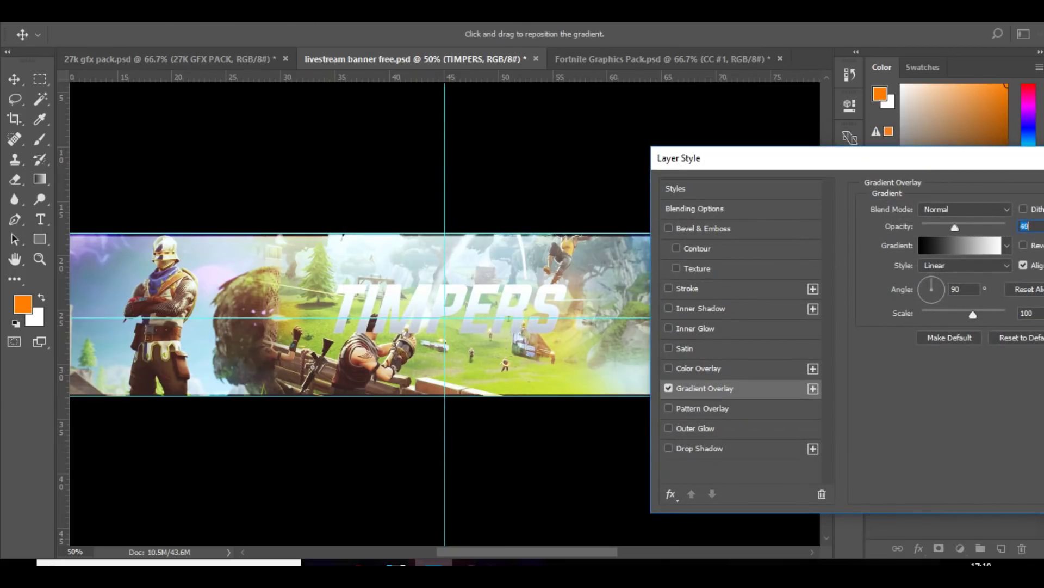
{"action": "left_click", "coordinate": [695, 328]}
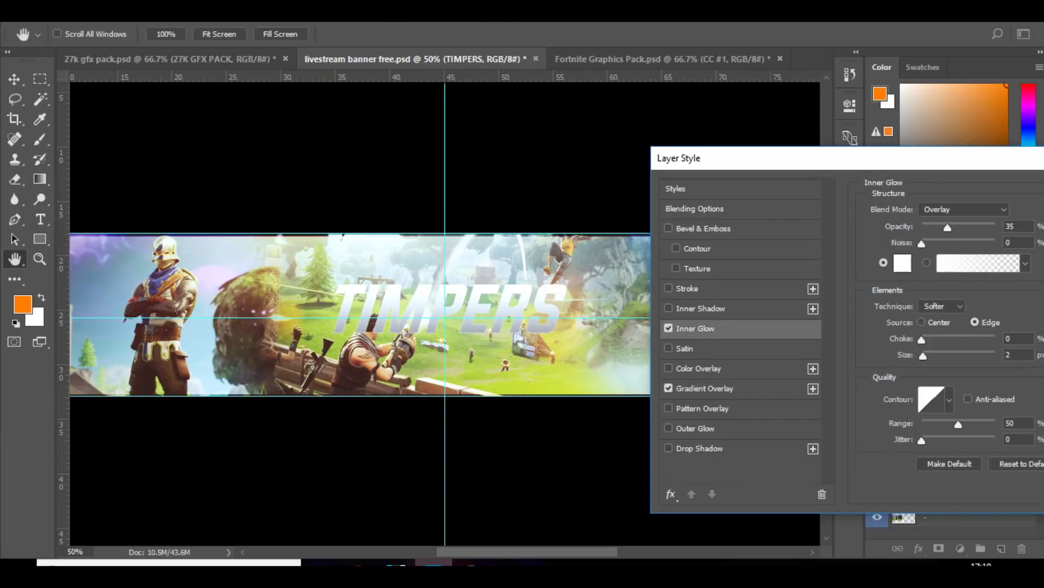
{"action": "left_click_drag", "start_coordinate": [948, 227], "coordinate": [936, 227]}
{"action": "left_click_drag", "start_coordinate": [948, 153], "coordinate": [767, 168]}
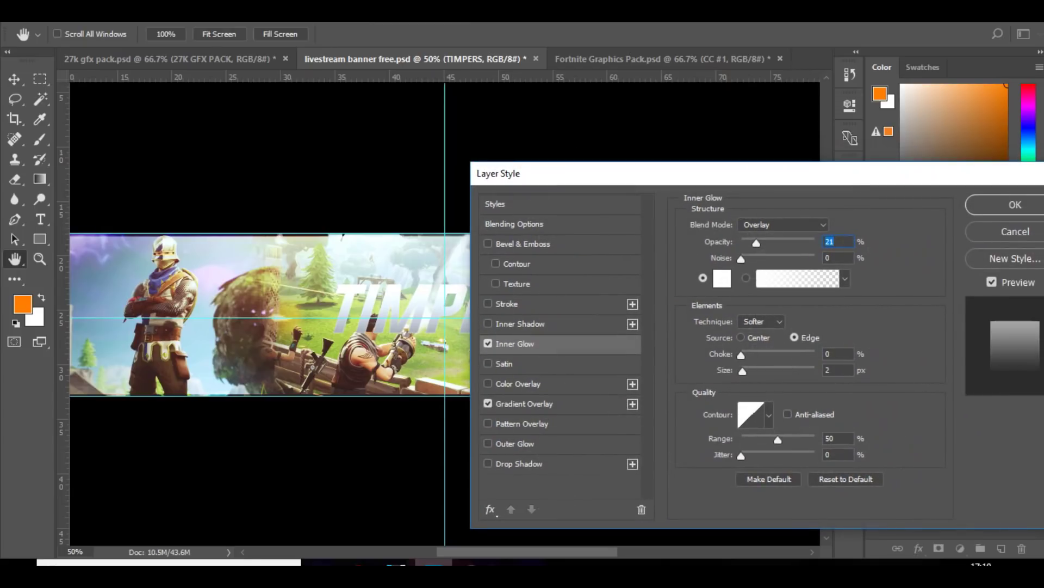
{"action": "key", "text": "Return"}
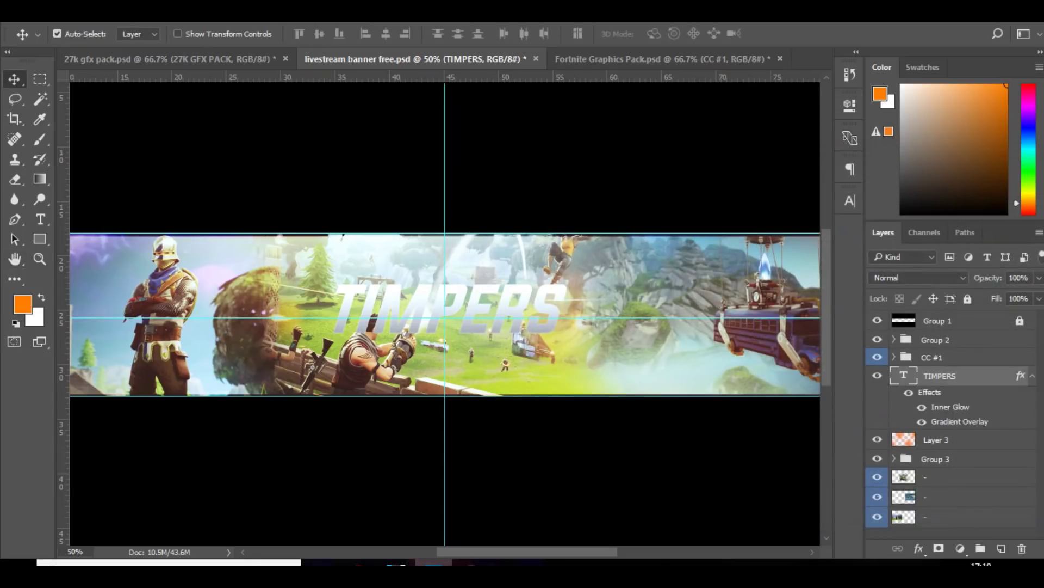
{"action": "key", "text": "ctrl+semicolon"}
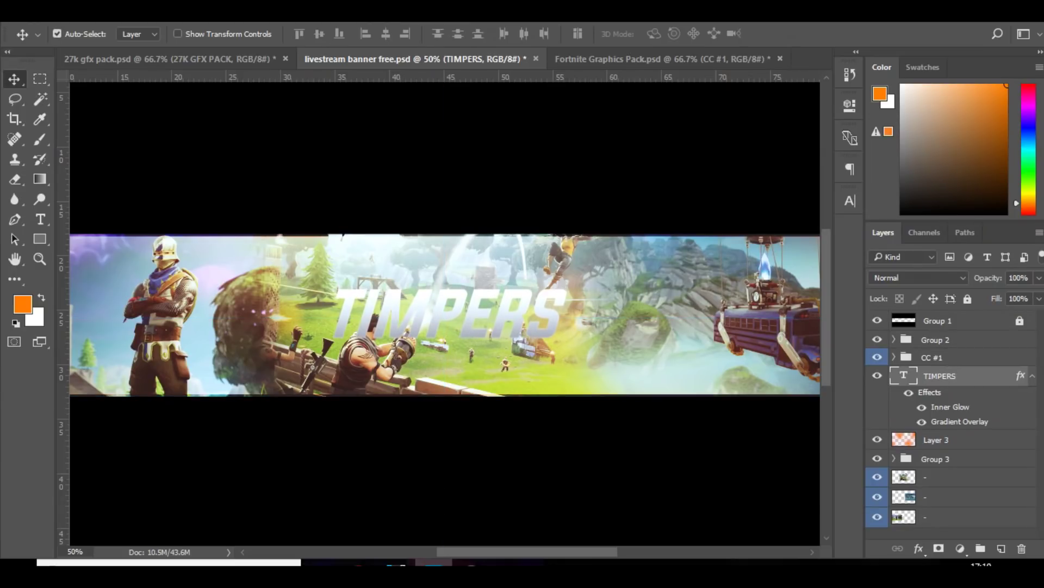
Draw a #060606 rectangle over the title, move it beneath TIMPERS, and rasterize it.
{"action": "left_click", "coordinate": [40, 239]}
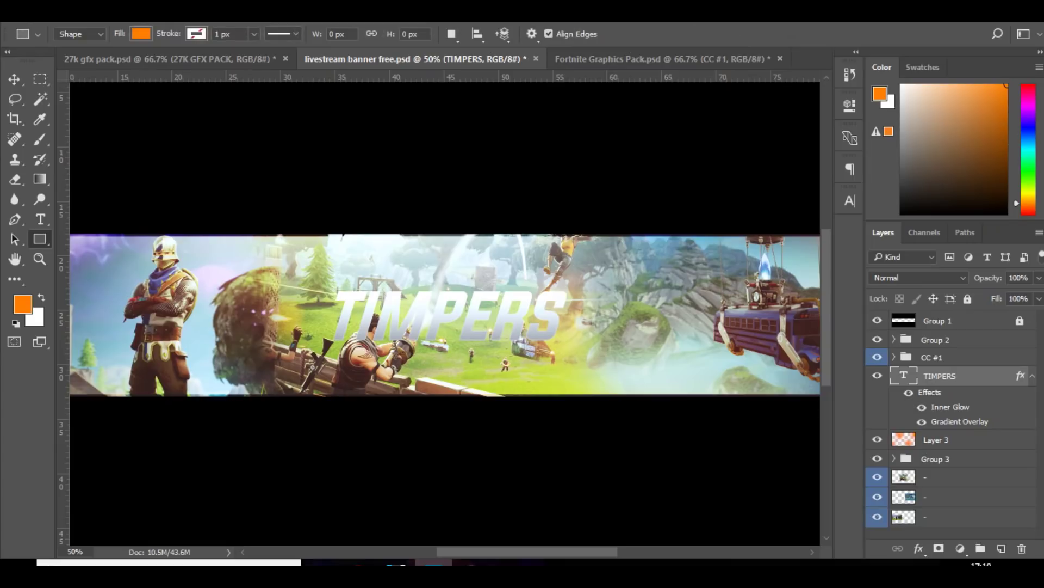
{"action": "left_click", "coordinate": [22, 304]}
{"action": "type", "text": "060606"}
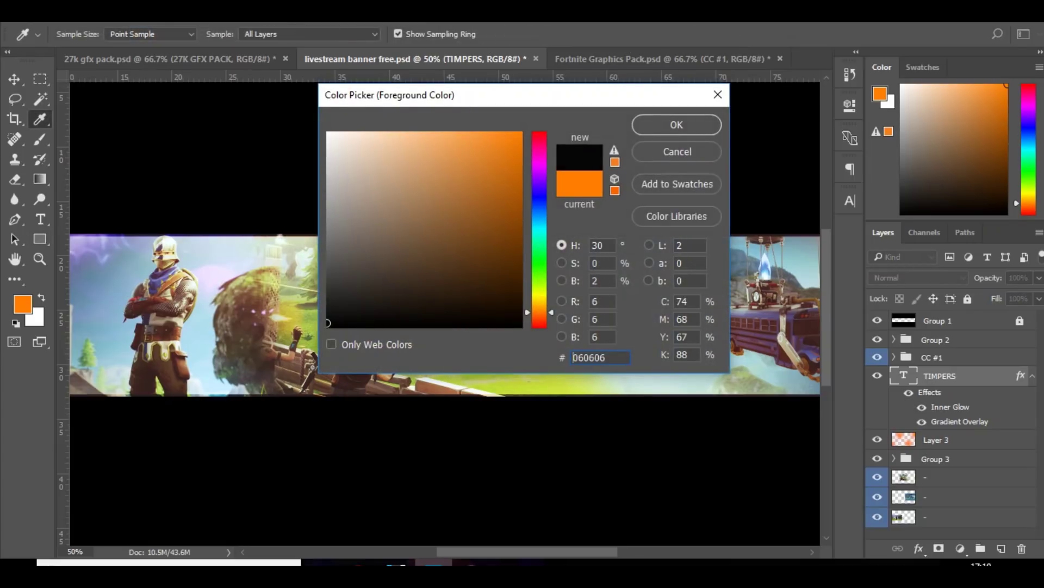
{"action": "key", "text": "Return"}
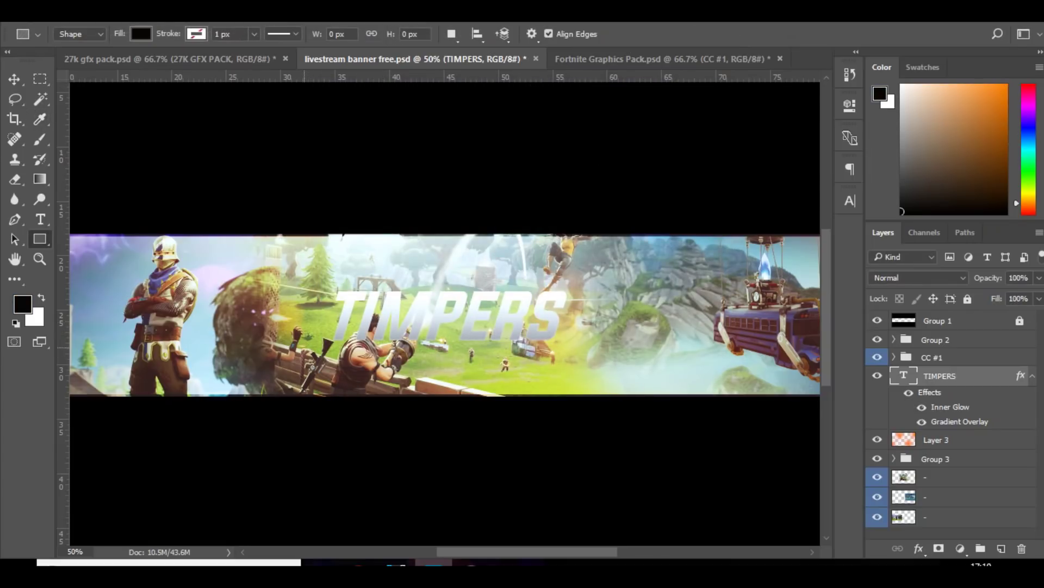
{"action": "left_click_drag", "start_coordinate": [316, 344], "coordinate": [583, 288]}
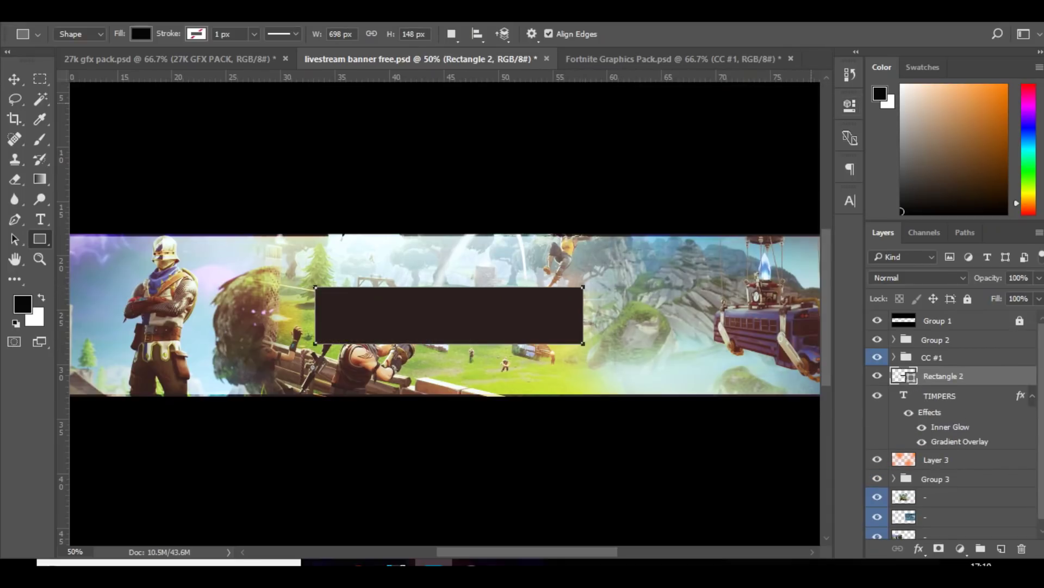
{"action": "left_click_drag", "start_coordinate": [942, 376], "coordinate": [941, 450]}
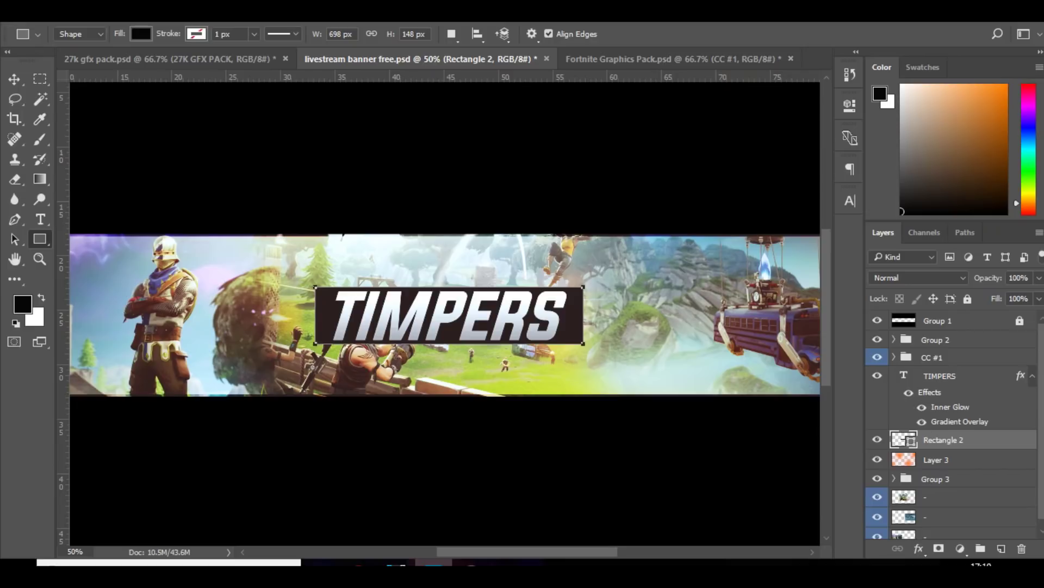
{"action": "right_click", "coordinate": [943, 440]}
{"action": "left_click", "coordinate": [675, 289]}
Narrow the dark box from both sides and skew it into a parallelogram.
{"action": "key", "text": "v"}
{"action": "key", "text": "v"}
{"action": "key", "text": "ctrl+t"}
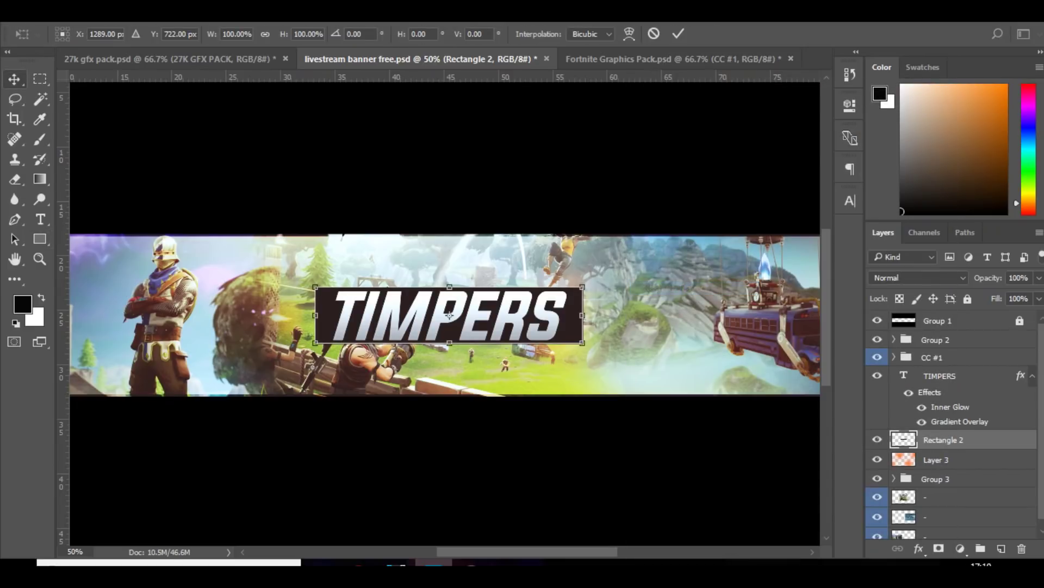
{"action": "left_click_drag", "start_coordinate": [316, 315], "coordinate": [324, 315]}
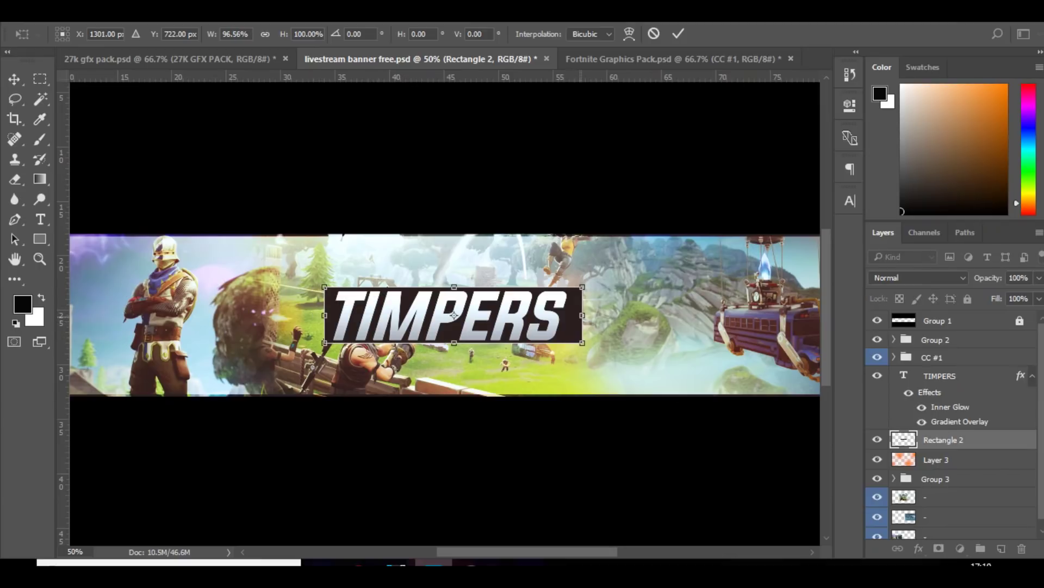
{"action": "mouse_move", "coordinate": [583, 315]}
{"action": "left_mouse_down"}
{"action": "mouse_move", "coordinate": [568, 315]}
{"action": "mouse_move", "coordinate": [579, 315]}
{"action": "left_mouse_up"}
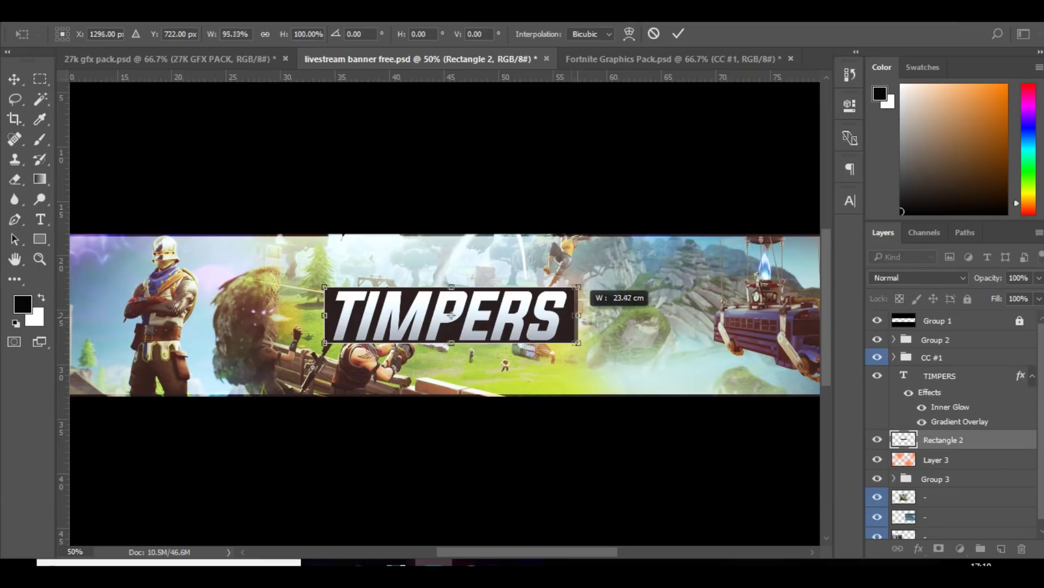
{"action": "key", "text": "Return"}
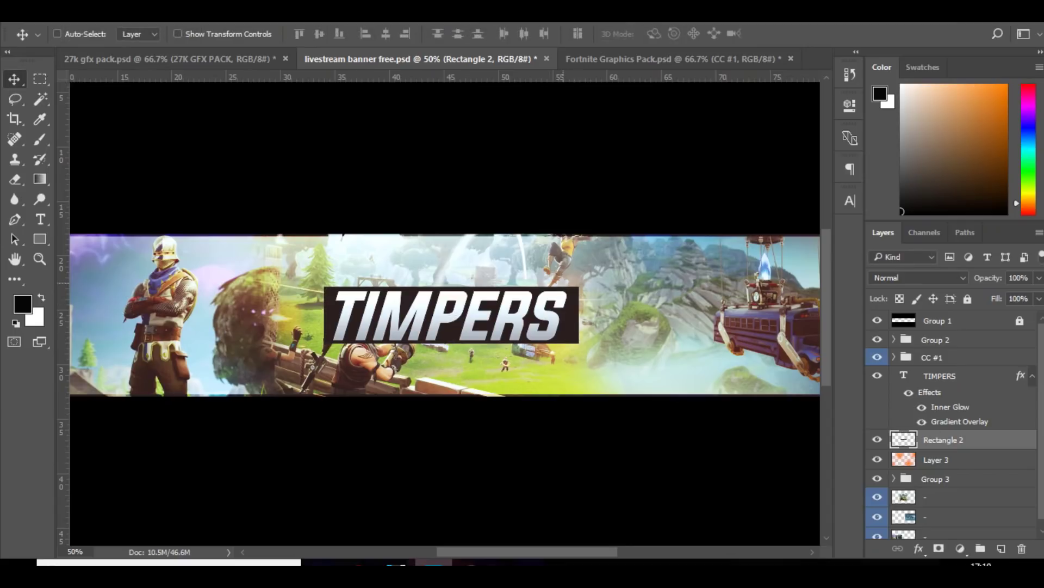
{"action": "key", "text": "ctrl+t"}
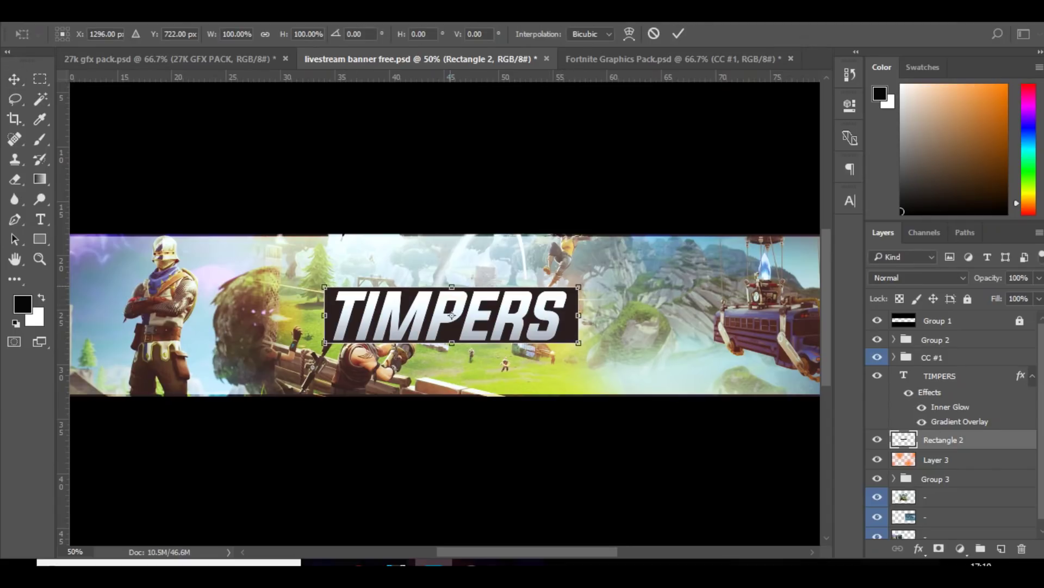
{"action": "left_click_drag", "start_coordinate": [452, 287], "coordinate": [466, 287]}
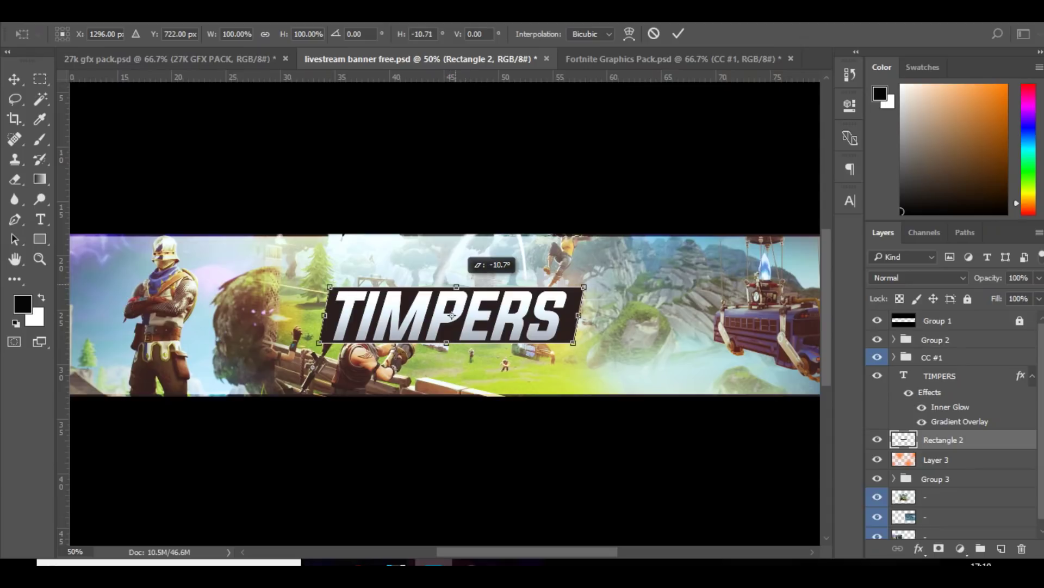
{"action": "key", "text": "Return"}
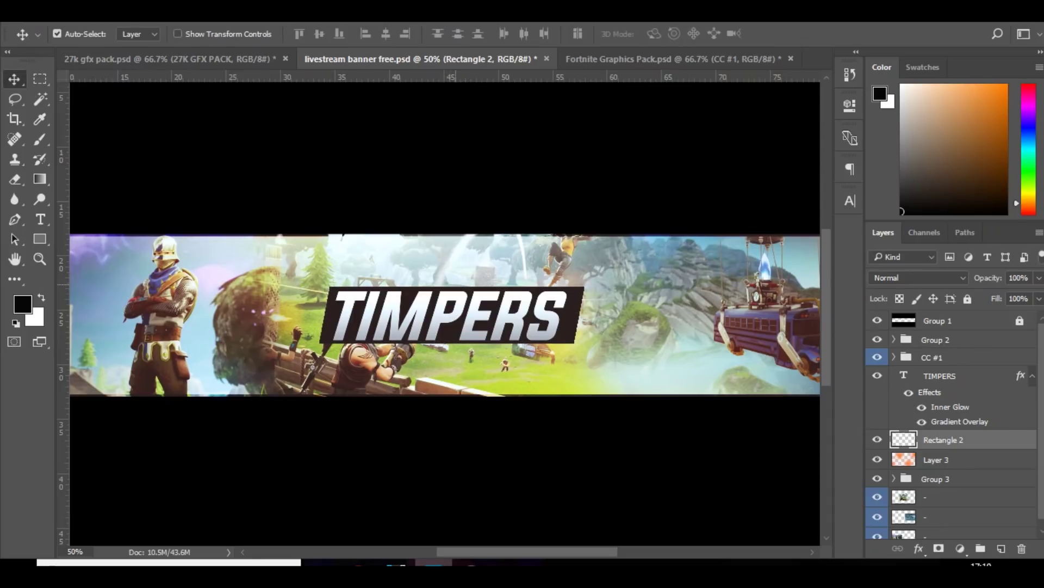
{"action": "key", "text": "Left"}
{"action": "key", "text": "Left"}
{"action": "key", "text": "Left"}
{"action": "key", "text": "Right"}
{"action": "key", "text": "Right"}
{"action": "key", "text": "ctrl+minus"}
{"action": "key", "text": "ctrl+minus"}
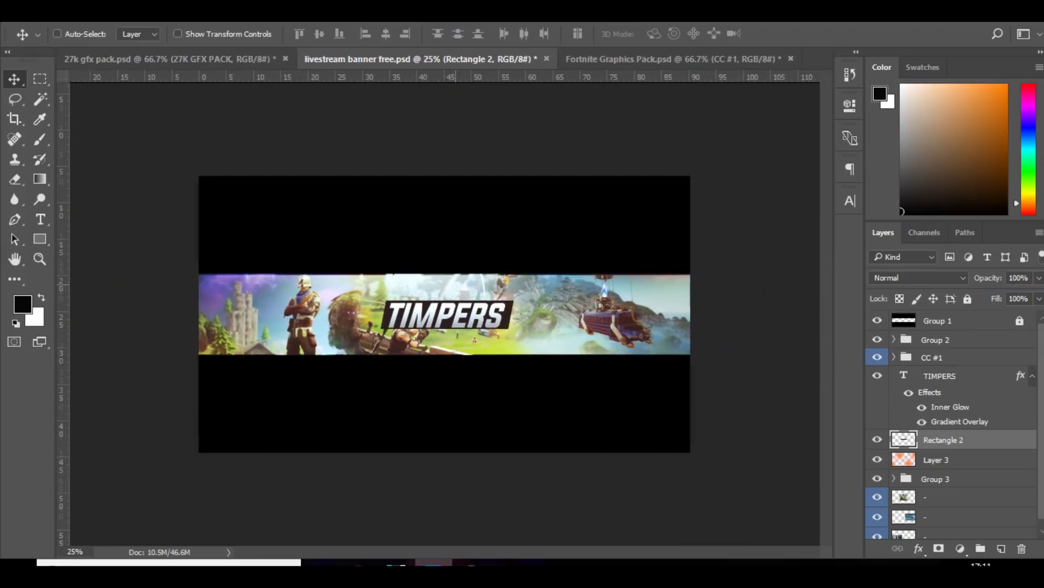
{"action": "key", "text": "ctrl+plus"}
{"action": "key", "text": "ctrl+plus"}
{"action": "key", "text": "ctrl+plus"}
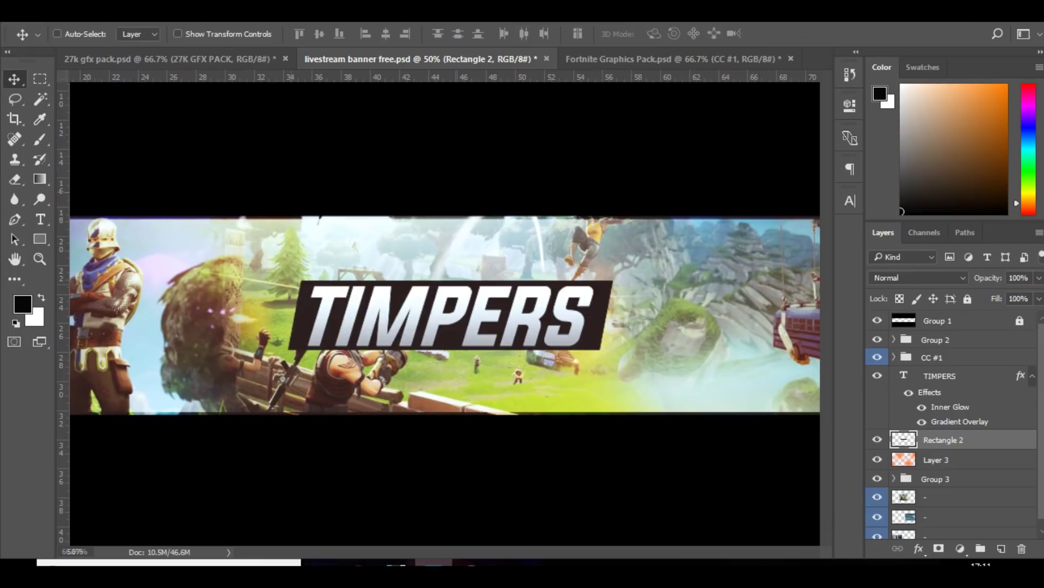
Make the slanted box slightly taller at top and bottom, then enable Auto-Select.
{"action": "key", "text": "ctrl+t"}
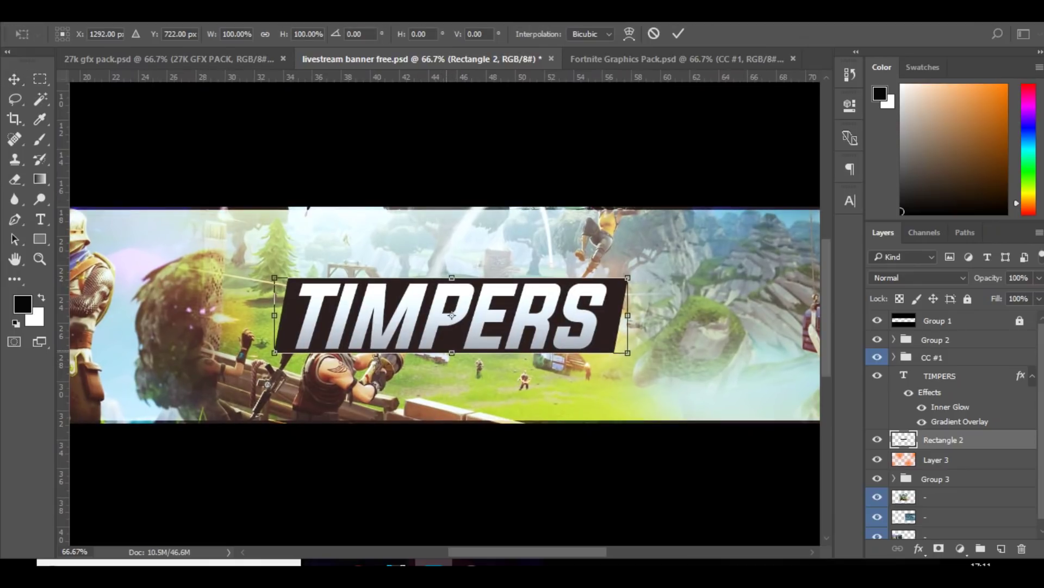
{"action": "left_click_drag", "start_coordinate": [452, 352], "coordinate": [452, 361]}
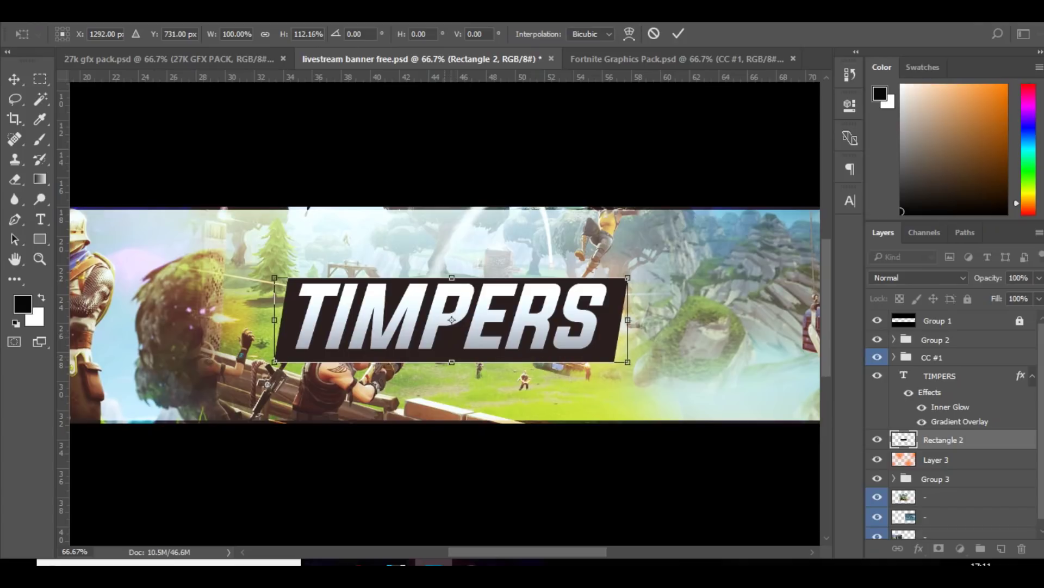
{"action": "left_click_drag", "start_coordinate": [452, 361], "coordinate": [452, 357]}
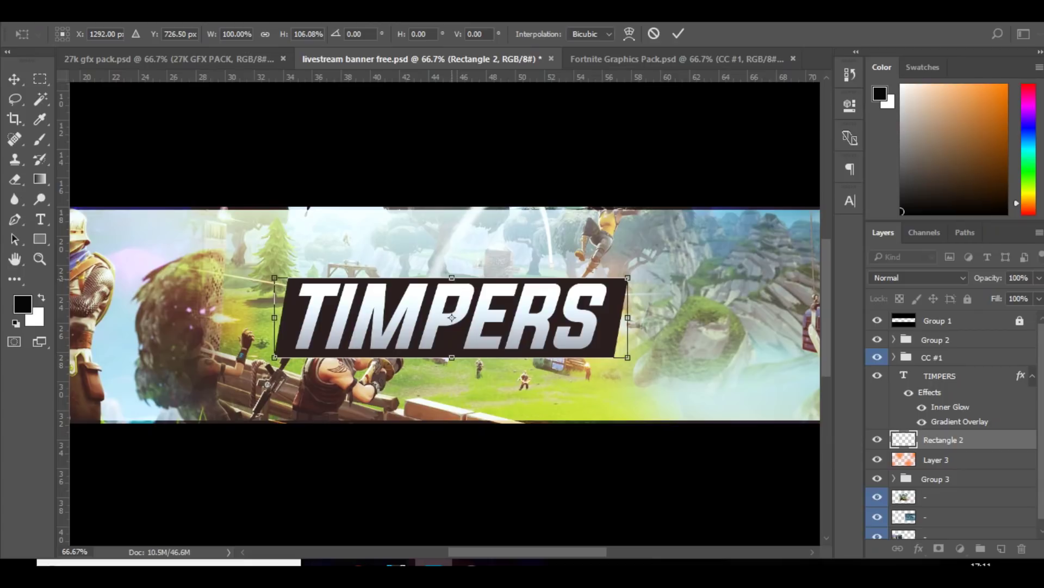
{"action": "left_click_drag", "start_coordinate": [452, 278], "coordinate": [452, 274]}
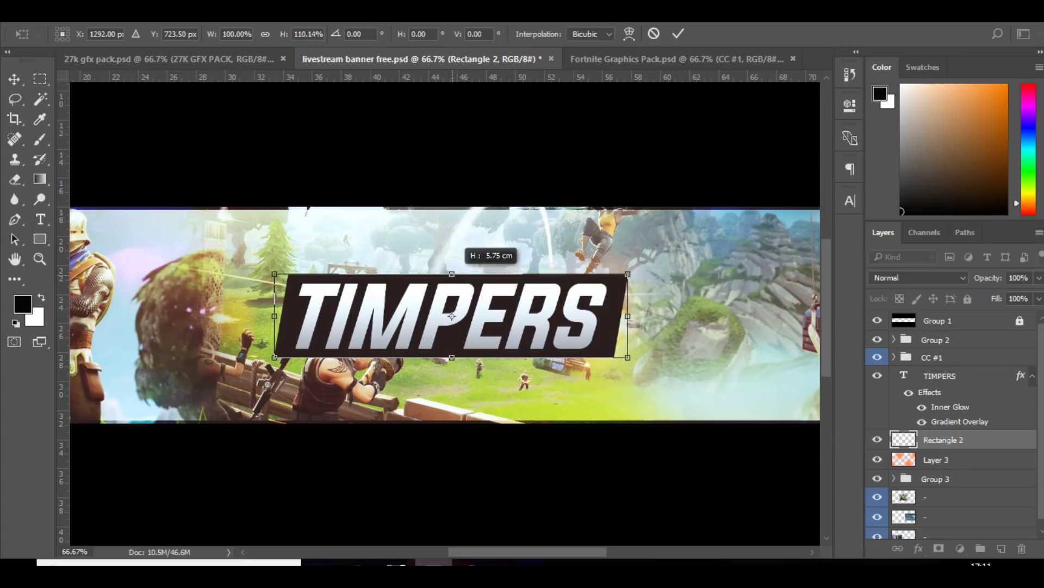
{"action": "key", "text": "Return"}
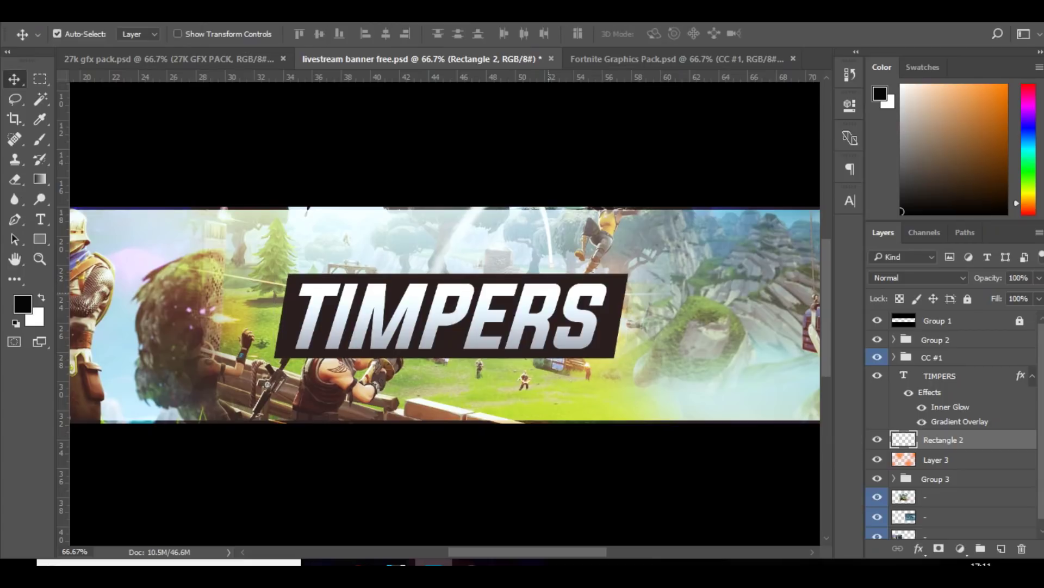
{"action": "key", "text": "ctrl+minus"}
{"action": "key", "text": "ctrl+minus"}
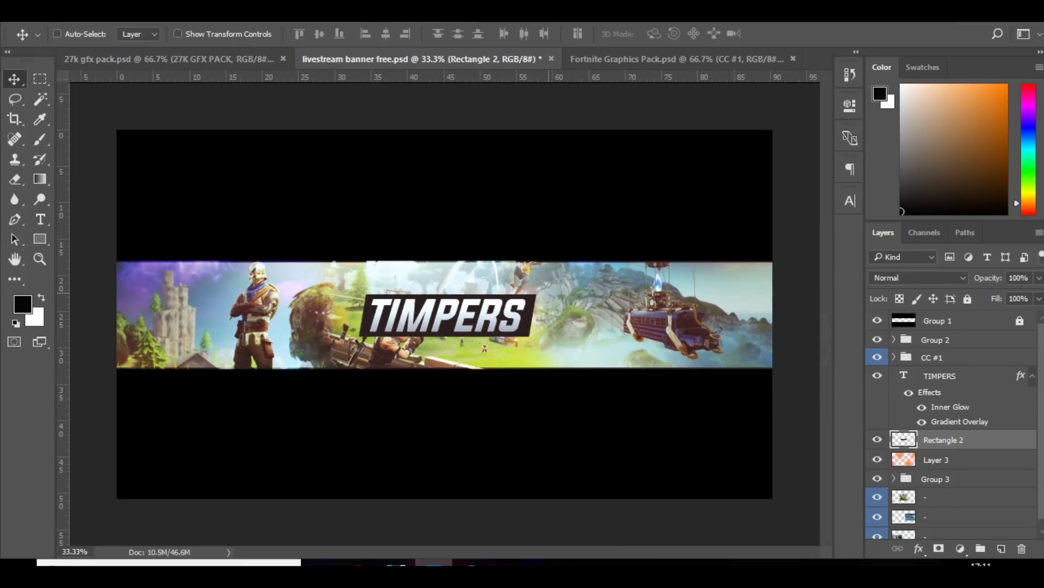
{"action": "left_click", "coordinate": [57, 34]}
Add a linear Gradient Overlay at 28% opacity to the Rectangle 2 box.
{"action": "double_click", "coordinate": [1001, 440]}
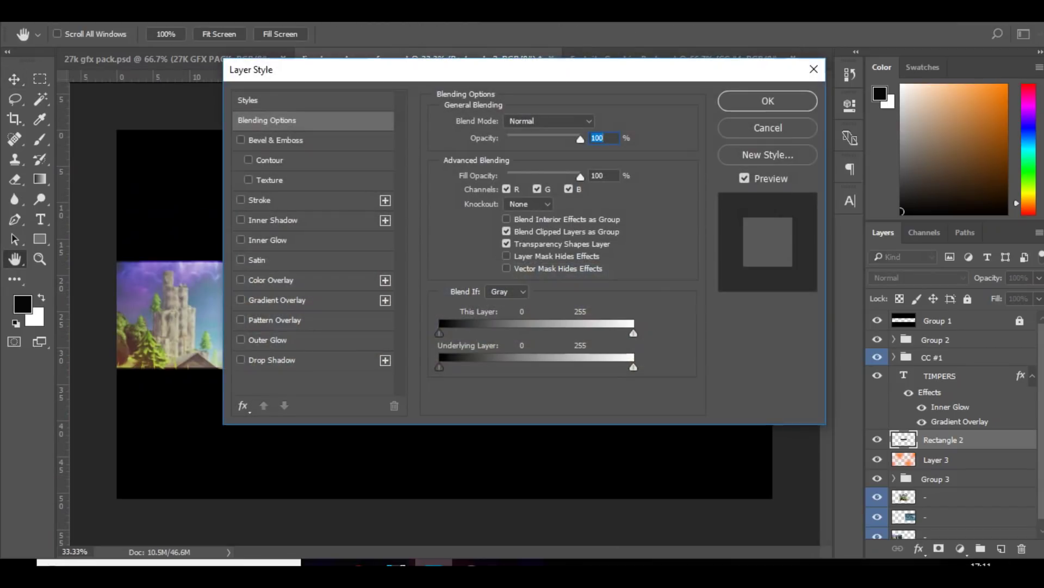
{"action": "left_click", "coordinate": [277, 300]}
{"action": "left_click_drag", "start_coordinate": [482, 73], "coordinate": [812, 94]}
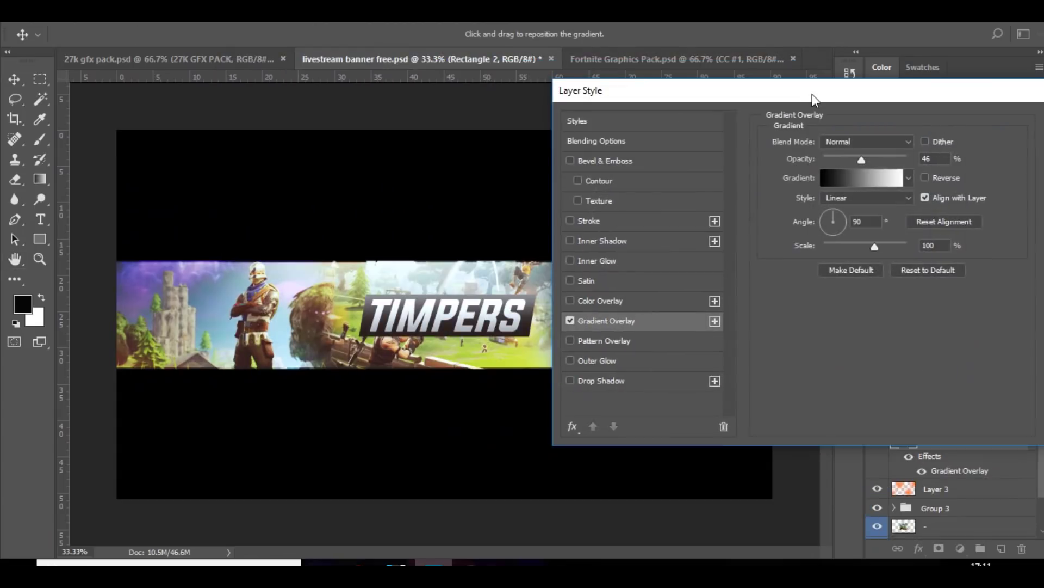
{"action": "left_click_drag", "start_coordinate": [861, 160], "coordinate": [846, 160]}
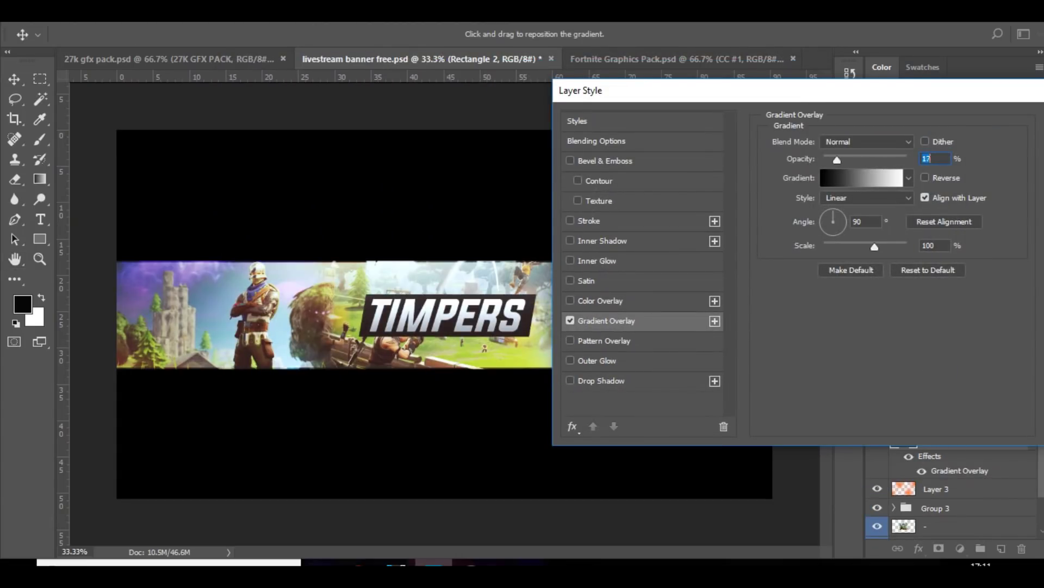
{"action": "left_click_drag", "start_coordinate": [868, 88], "coordinate": [762, 79]}
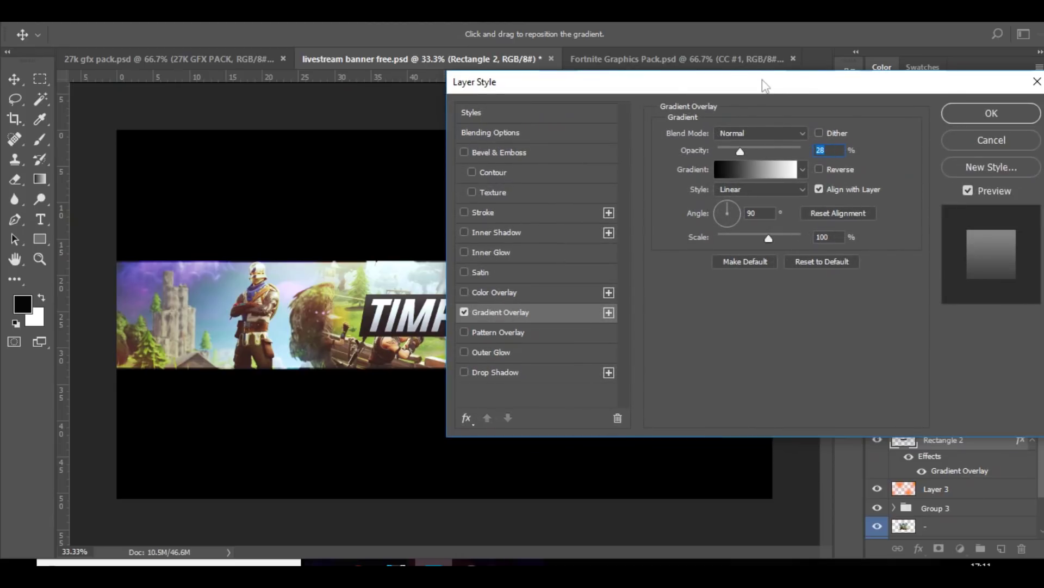
{"action": "key", "text": "Return"}
Paint a soft white glow at the banner centre on a new layer above TIMPERS, using a 534 px brush.
{"action": "left_click", "coordinate": [941, 375]}
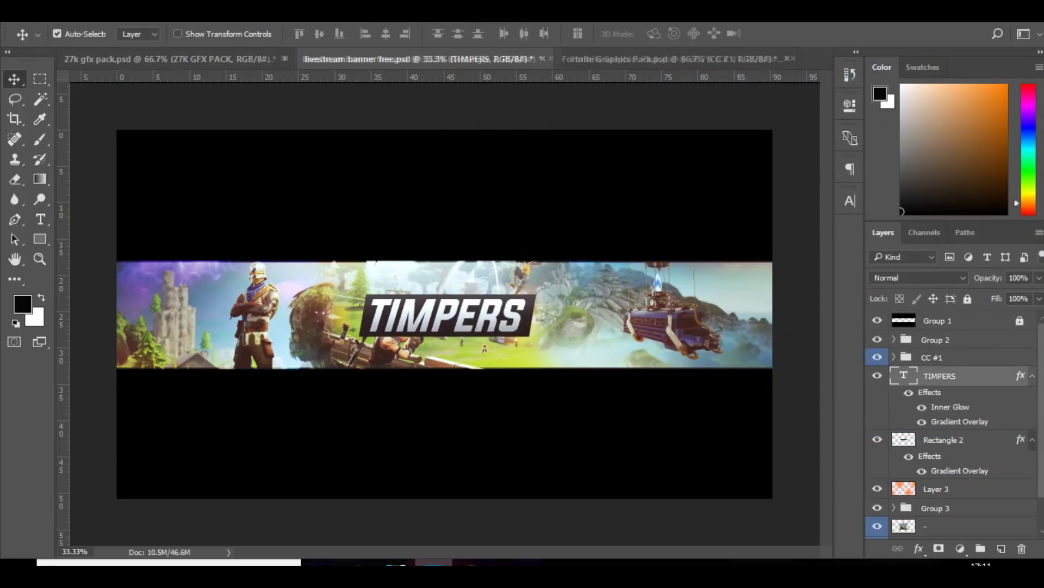
{"action": "left_click", "coordinate": [1001, 548]}
{"action": "key", "text": "b"}
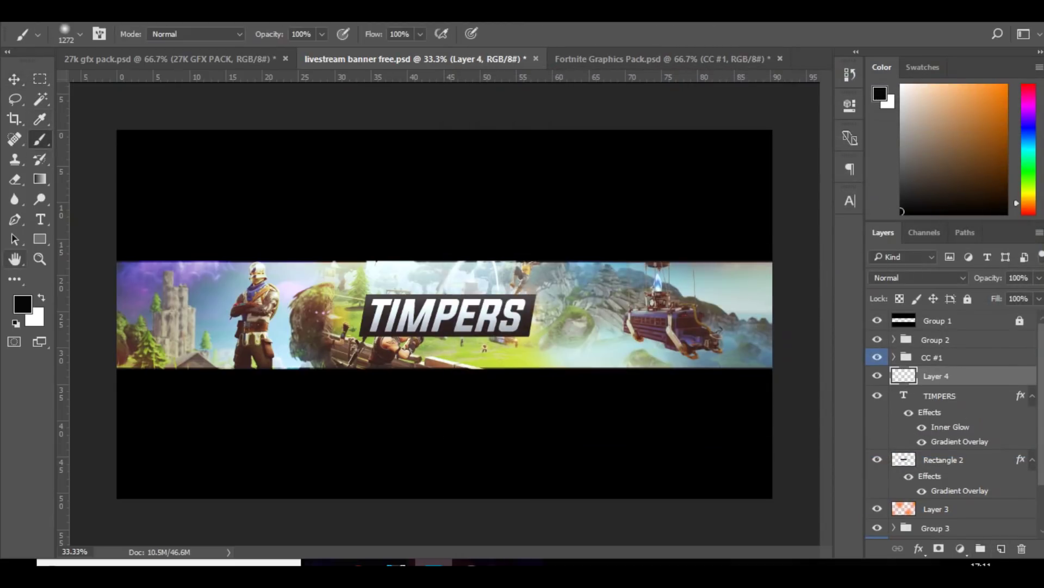
{"action": "key", "text": "x"}
{"action": "left_click_drag", "start_coordinate": [425, 280], "coordinate": [414, 280]}
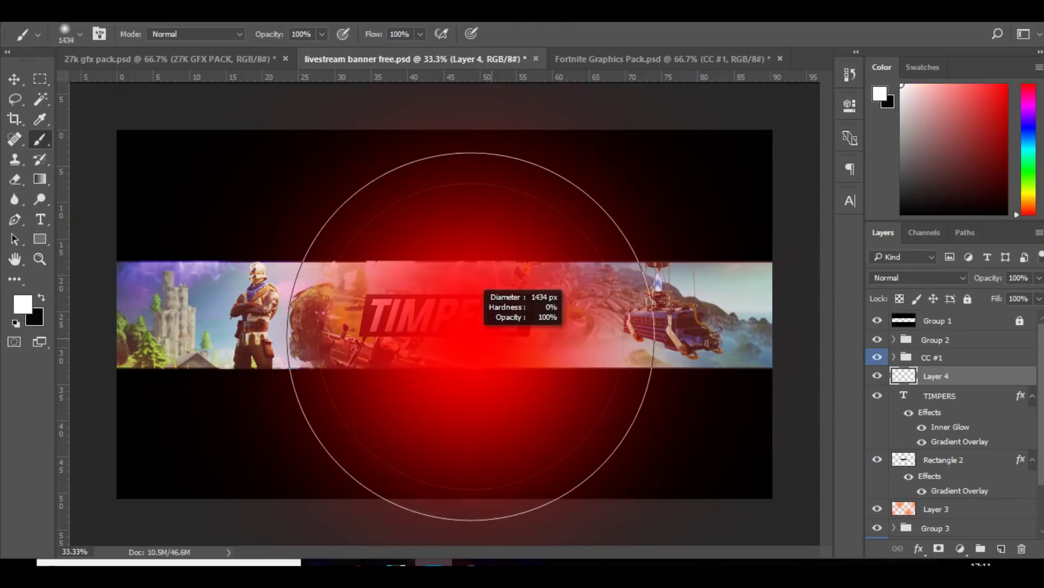
{"action": "left_click_drag", "start_coordinate": [452, 309], "coordinate": [452, 309]}
{"action": "left_click_drag", "start_coordinate": [413, 280], "coordinate": [408, 279]}
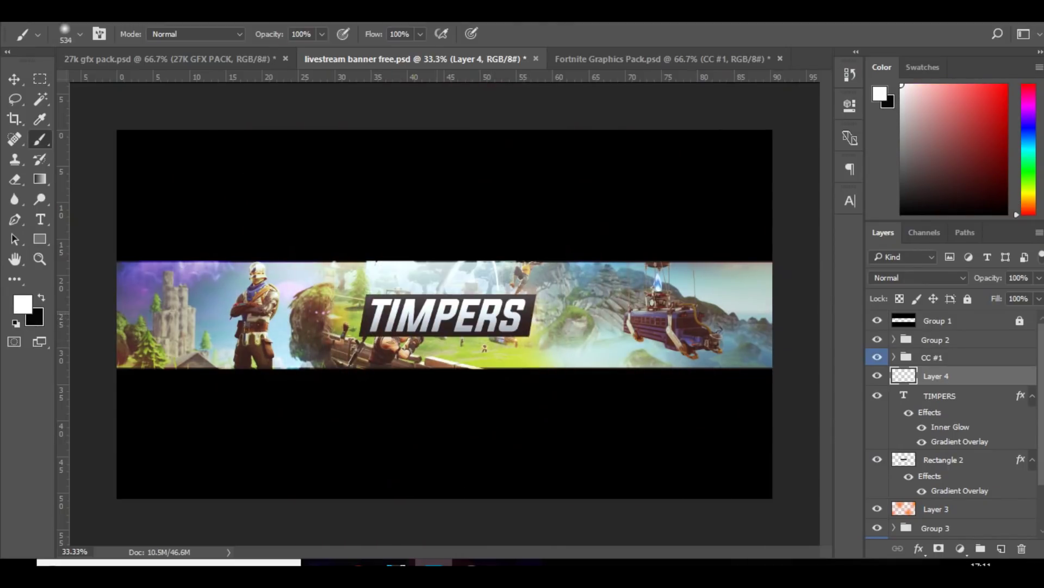
{"action": "key", "text": "ctrl+semicolon"}
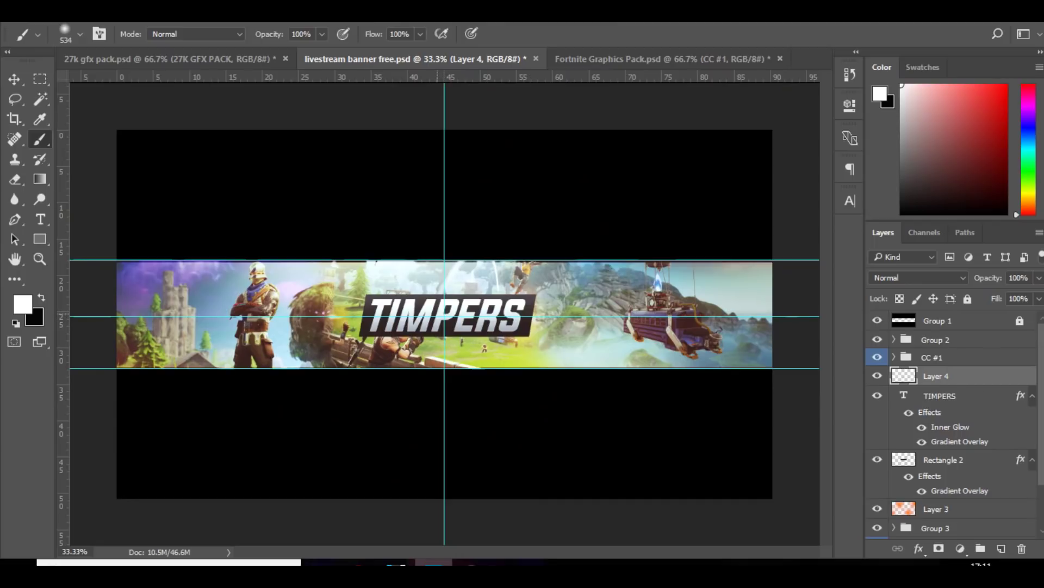
{"action": "left_click", "coordinate": [443, 315]}
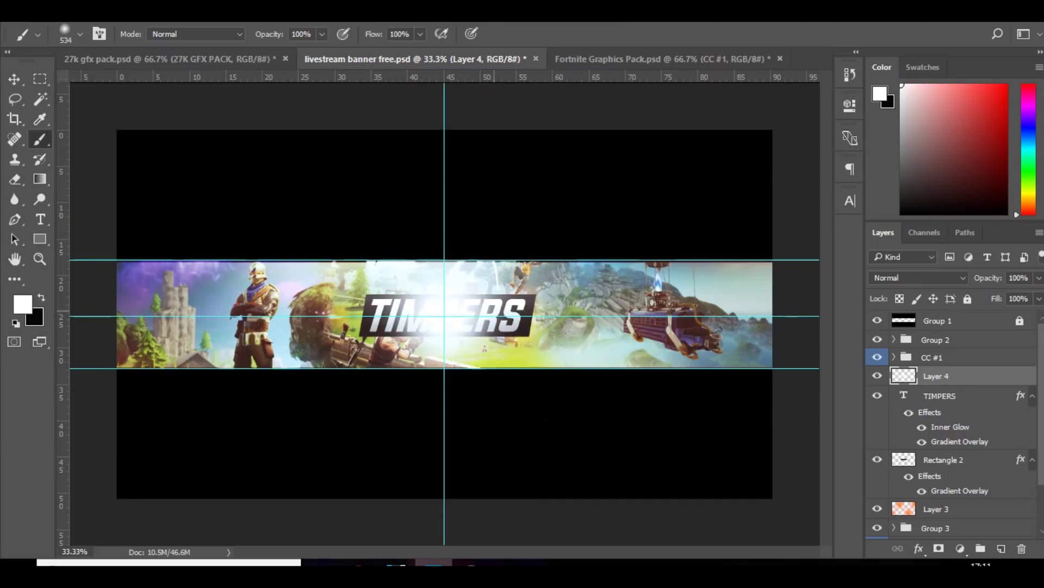
{"action": "key", "text": "ctrl+semicolon"}
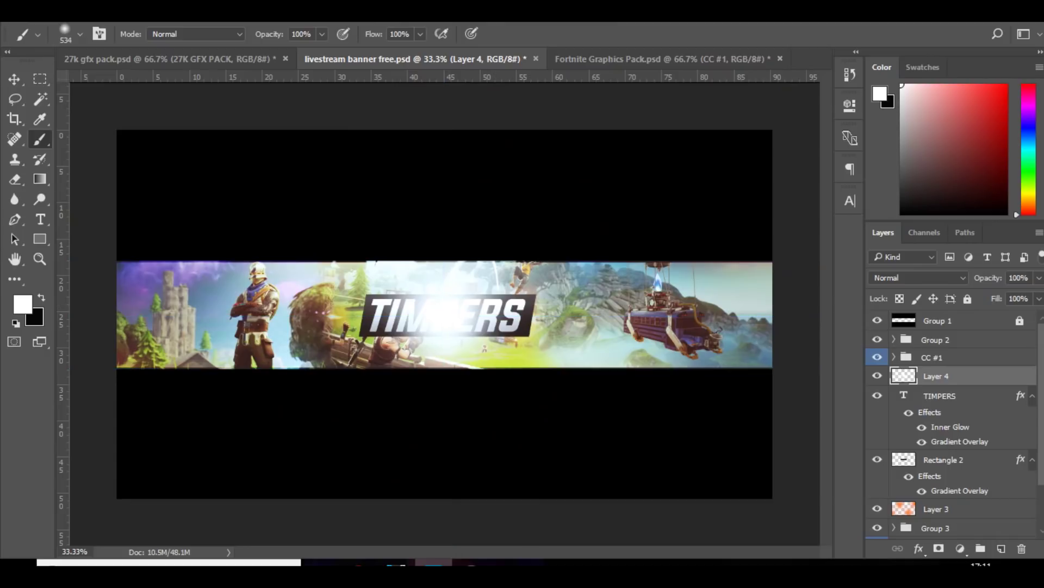
Blend the glow layer as Overlay at 73% opacity, then select Rectangle 2.
{"action": "left_click", "coordinate": [919, 277]}
{"action": "left_click", "coordinate": [892, 411]}
{"action": "left_click", "coordinate": [1039, 277]}
{"action": "left_click_drag", "start_coordinate": [1036, 296], "coordinate": [1018, 296]}
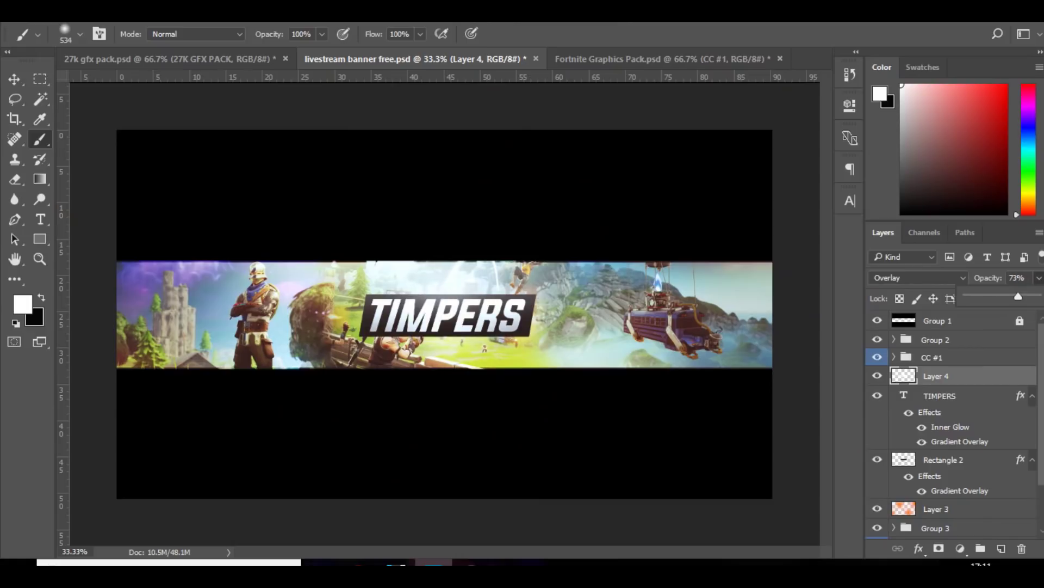
{"action": "left_click", "coordinate": [944, 460]}
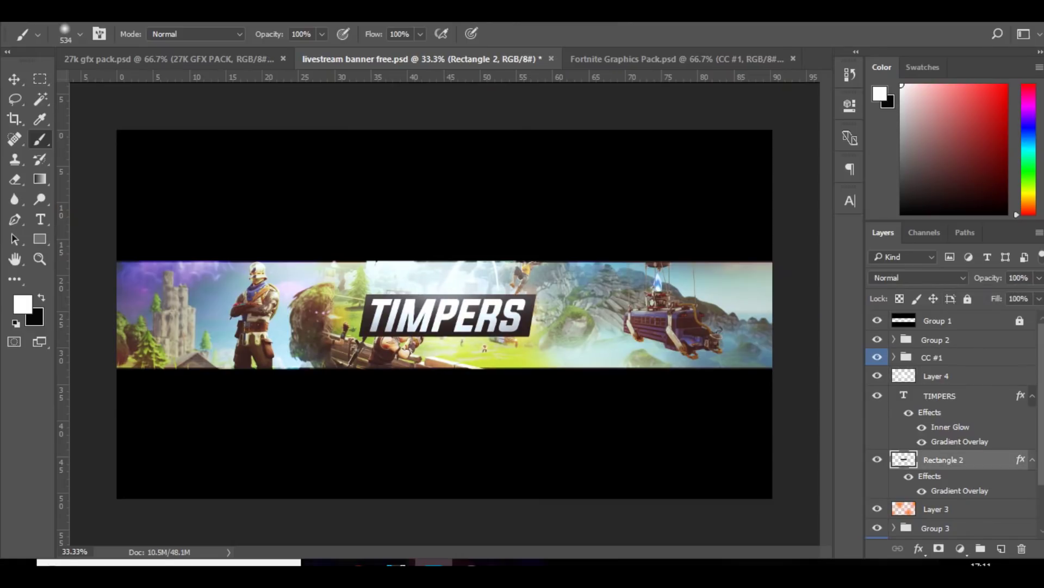
{"action": "left_click", "coordinate": [14, 79]}
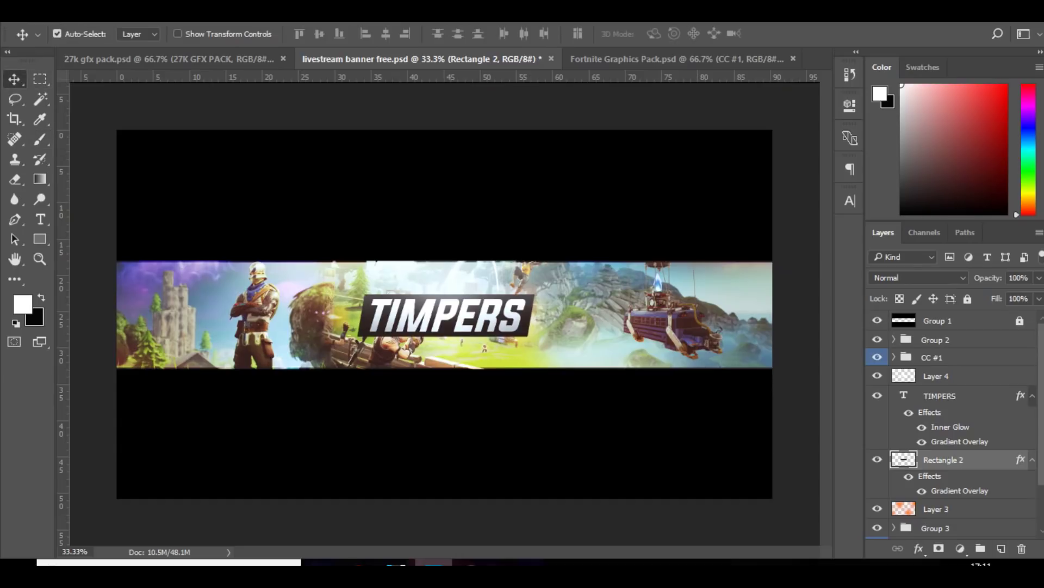
Nudge the TIMPERS box right and type 'OFFICIAL CHANNEL OF' below the title.
{"action": "key", "text": "shift+Right"}
{"action": "key", "text": "ctrl+plus"}
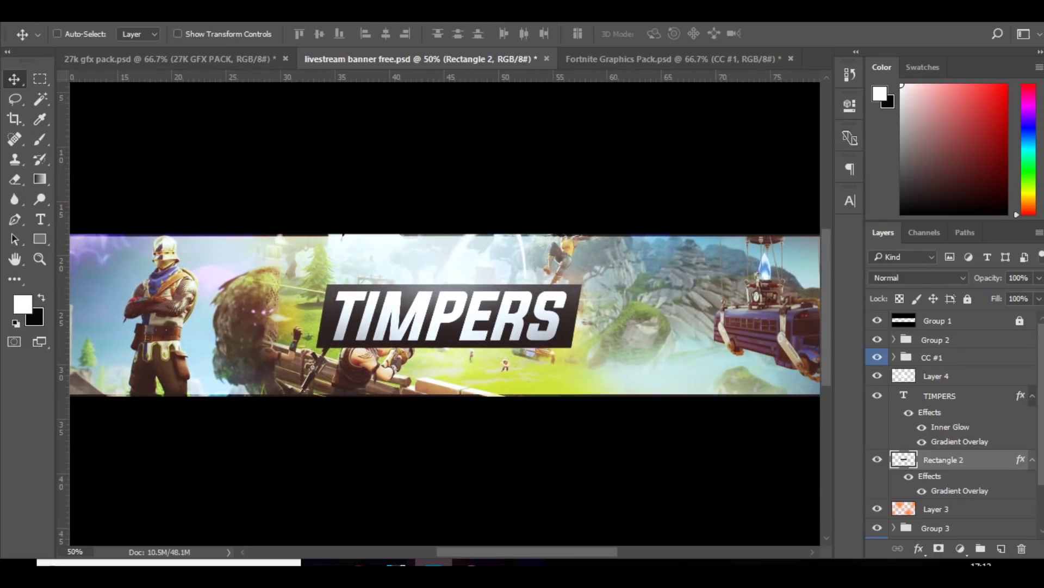
{"action": "key", "text": "t"}
{"action": "left_click", "coordinate": [472, 392]}
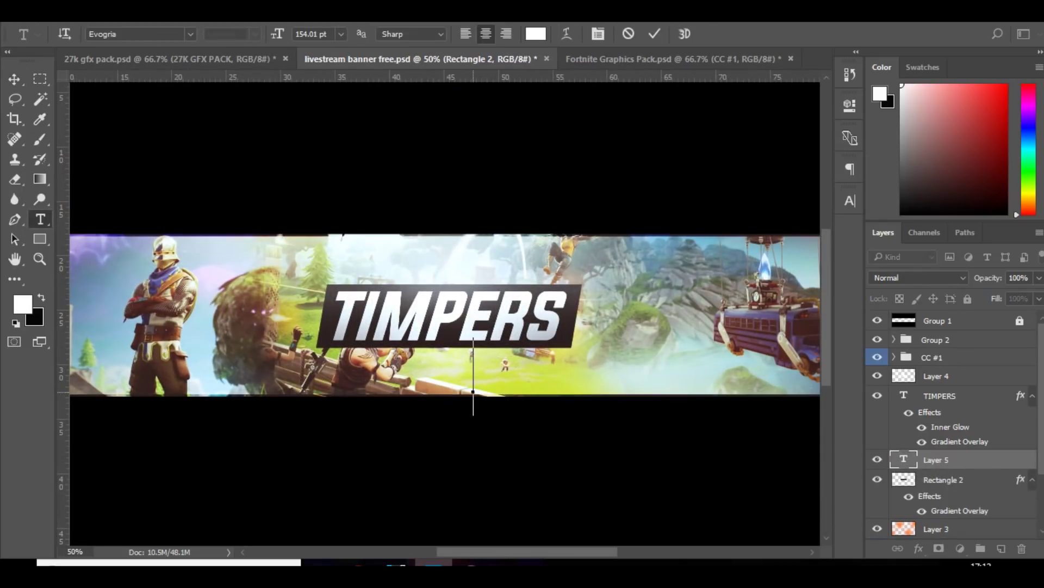
{"action": "type", "text": "0FFICIAL CHANNEL OF"}
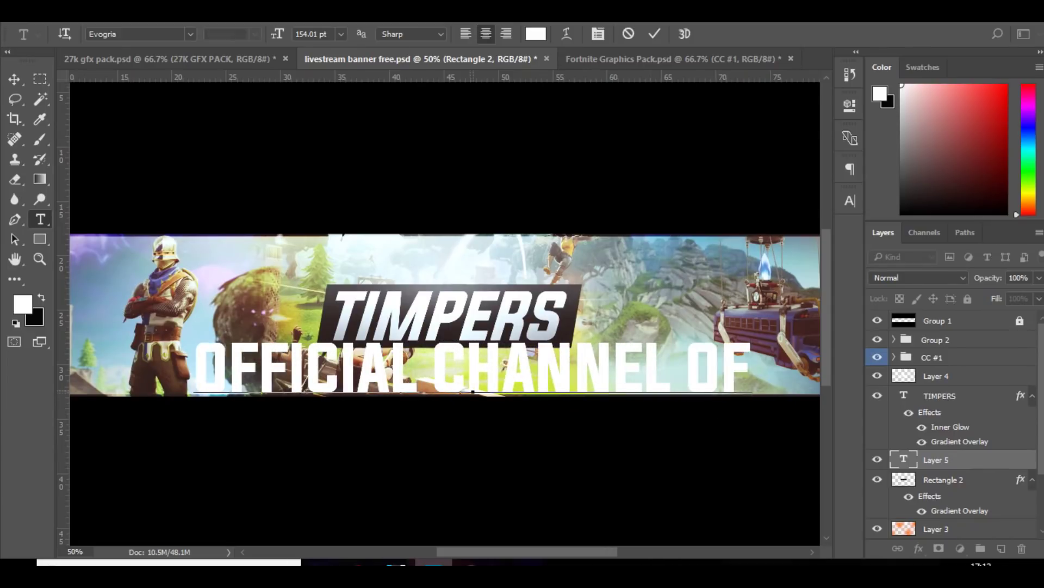
Shrink the subtitle to 34 pt and colour it #111111.
{"action": "key", "text": "ctrl+shift+Left"}
{"action": "key", "text": "ctrl+a"}
{"action": "scroll", "coordinate": [445, 314], "scroll_direction": "left", "scroll_amount": 2}
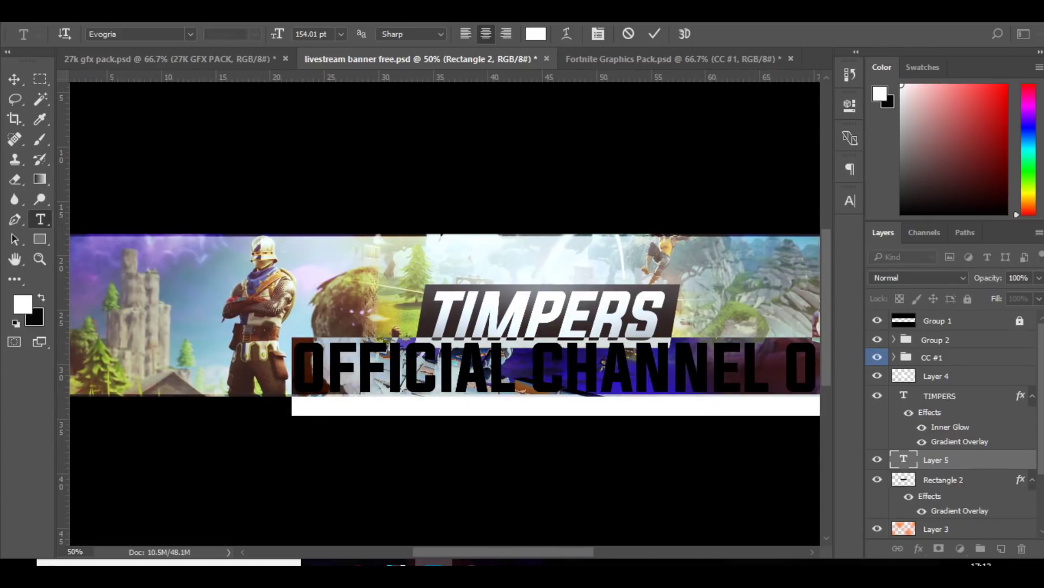
{"action": "key", "text": "shift+Down"}
{"action": "key", "text": "shift+Down"}
{"action": "key", "text": "shift+Down"}
{"action": "key", "text": "shift+Down"}
{"action": "key", "text": "shift+Down"}
{"action": "key", "text": "shift+Down"}
{"action": "key", "text": "shift+Down"}
{"action": "key", "text": "shift+Down"}
{"action": "key", "text": "shift+Down"}
{"action": "key", "text": "Down"}
{"action": "key", "text": "Down"}
{"action": "key", "text": "Down"}
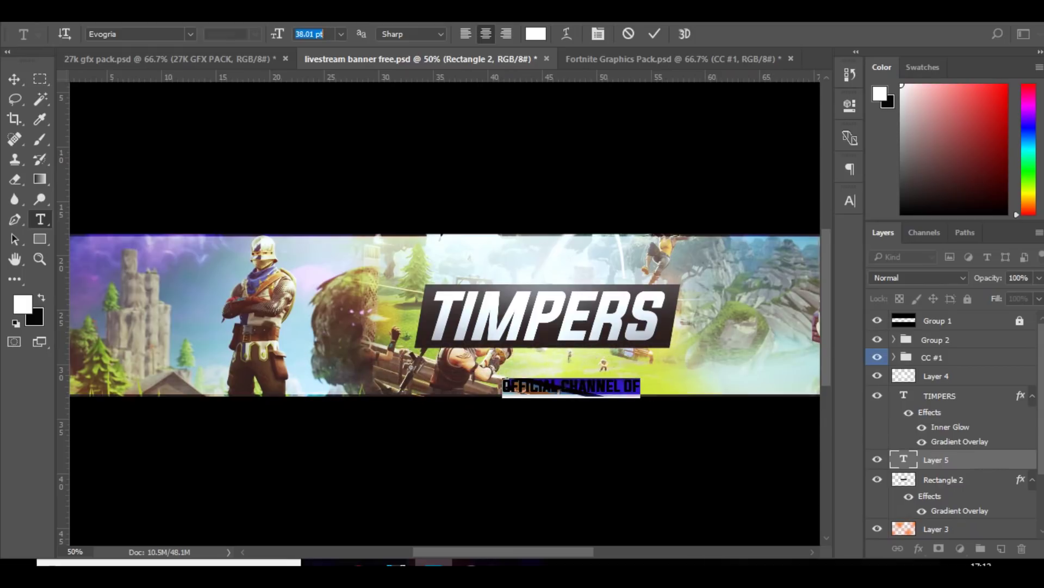
{"action": "key", "text": "Down"}
{"action": "key", "text": "Down"}
{"action": "key", "text": "Down"}
{"action": "key", "text": "Down"}
{"action": "left_click", "coordinate": [536, 34]}
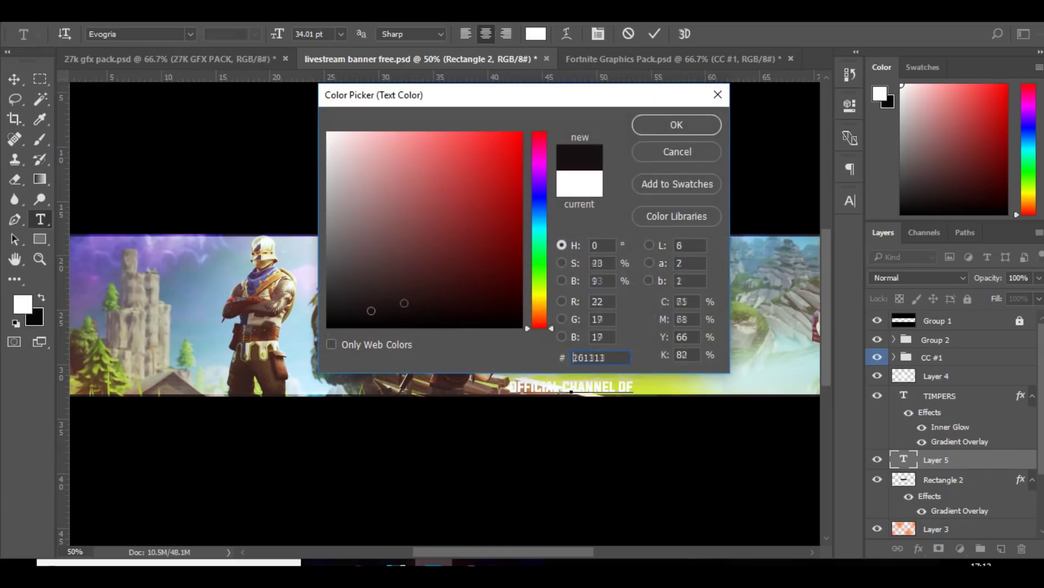
{"action": "type", "text": "111111"}
{"action": "key", "text": "Return"}
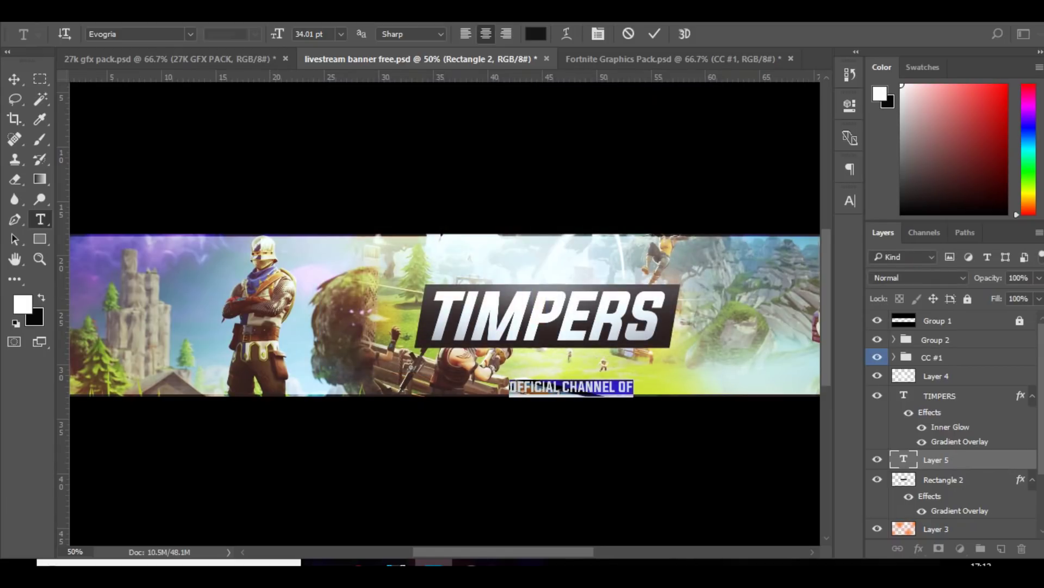
{"action": "left_click", "coordinate": [14, 78]}
{"action": "left_click", "coordinate": [946, 376]}
{"action": "left_click", "coordinate": [57, 34]}
Move the subtitle above TIMPERS and centre it horizontally on the guides.
{"action": "left_click", "coordinate": [953, 460]}
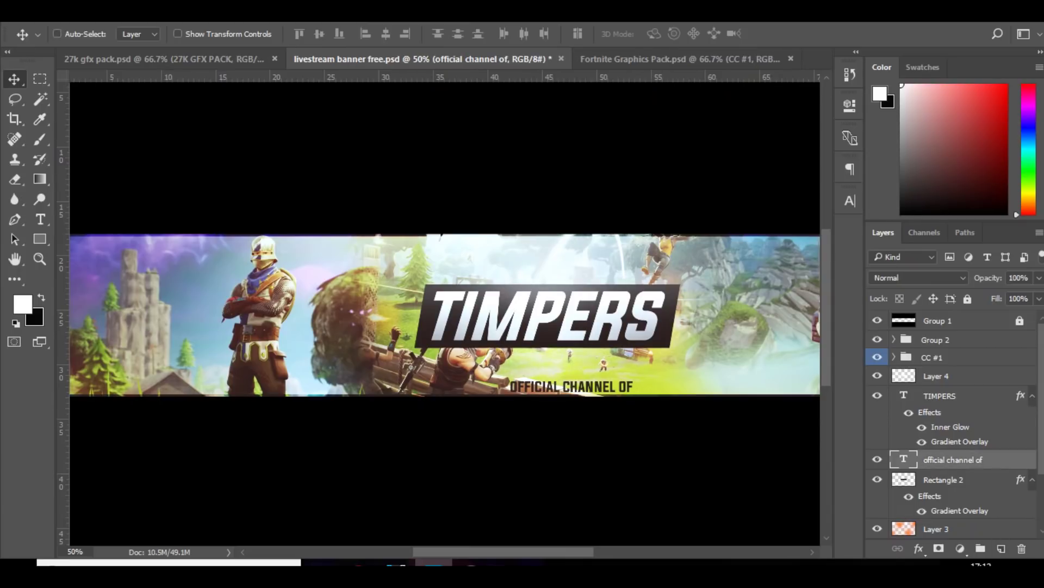
{"action": "key", "text": "ctrl+t"}
{"action": "left_click_drag", "start_coordinate": [571, 387], "coordinate": [548, 274]}
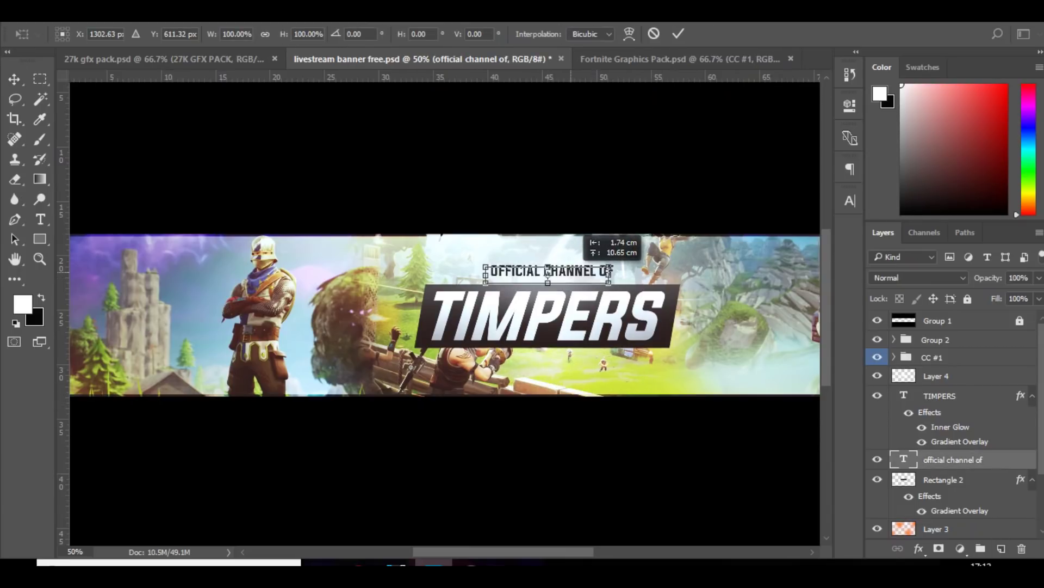
{"action": "key", "text": "ctrl+semicolon"}
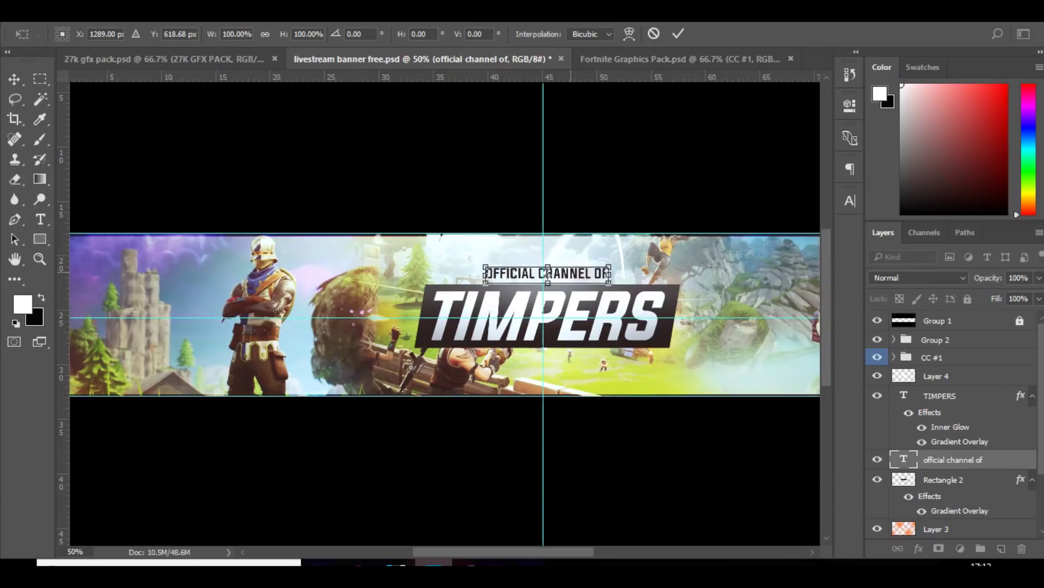
{"action": "left_click_drag", "start_coordinate": [547, 274], "coordinate": [544, 275]}
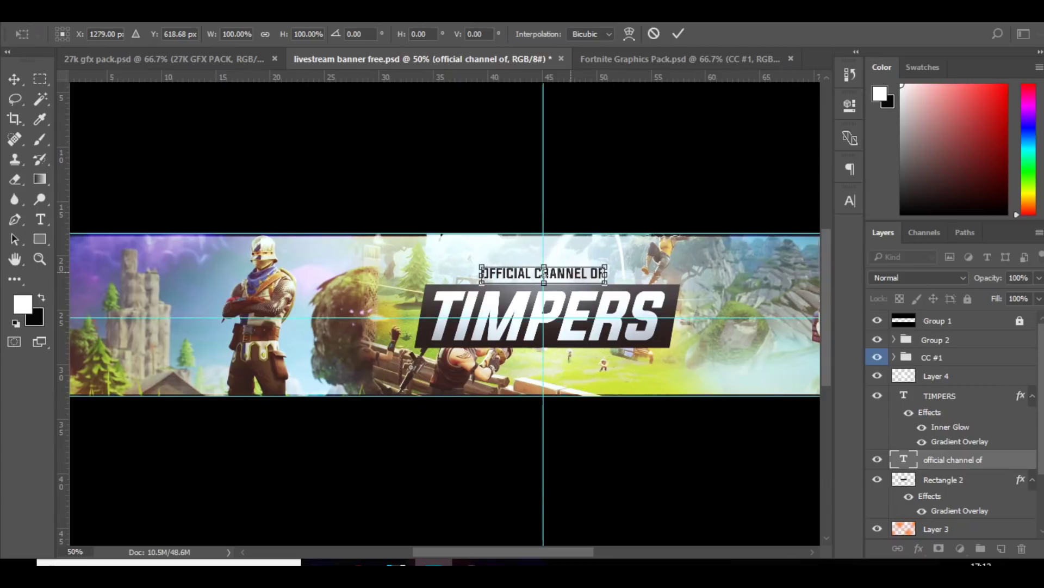
{"action": "key", "text": "Return"}
Widen the subtitle's letter tracking to 280 and nudge it into final position.
{"action": "double_click", "coordinate": [544, 275]}
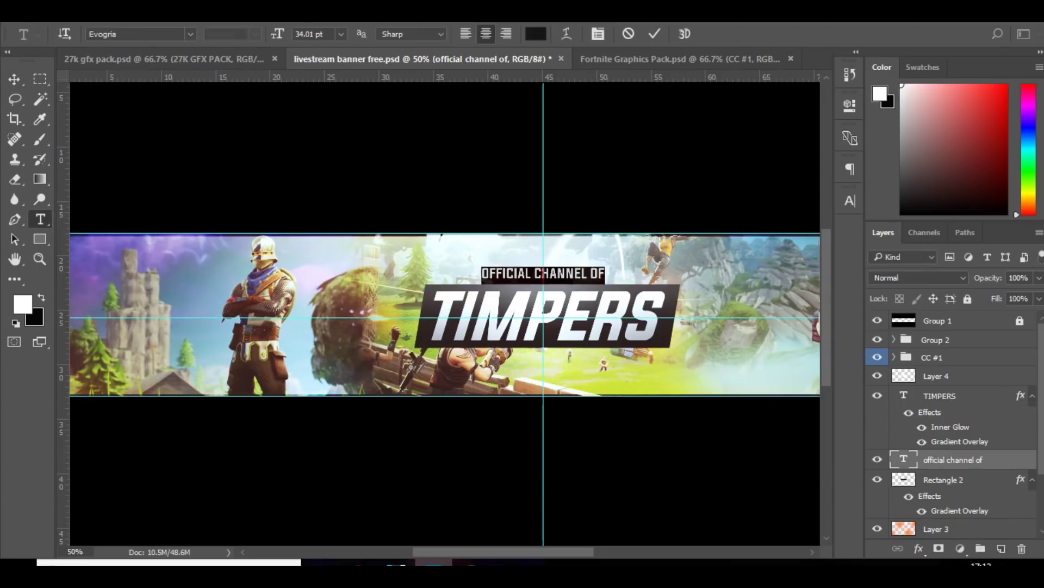
{"action": "key", "text": "ctrl+t"}
{"action": "left_click_drag", "start_coordinate": [764, 257], "coordinate": [805, 257]}
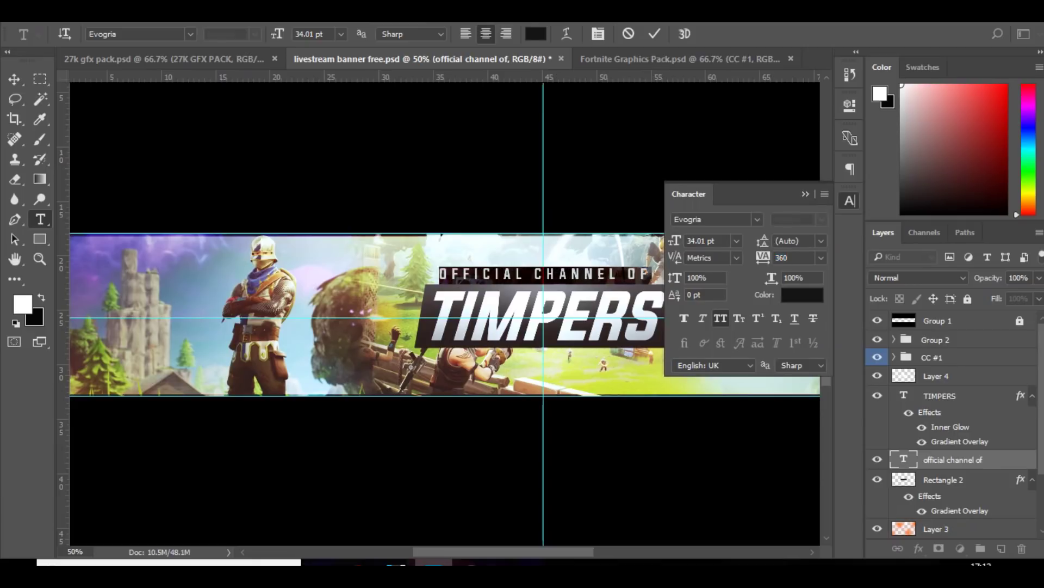
{"action": "left_click", "coordinate": [806, 194]}
{"action": "left_click", "coordinate": [14, 78]}
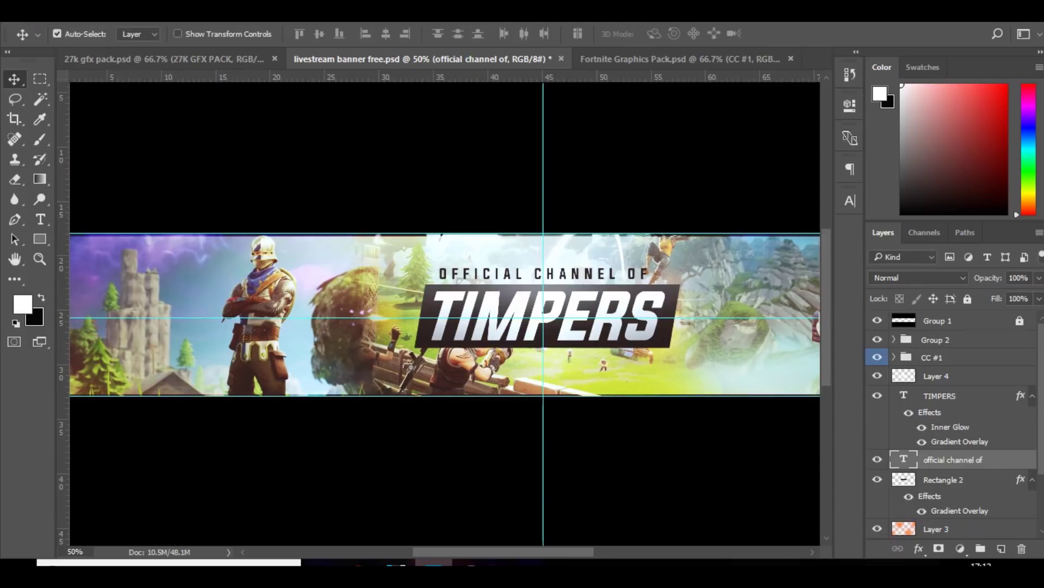
{"action": "key", "text": "Down"}
{"action": "key", "text": "Down"}
{"action": "key", "text": "Down"}
{"action": "key", "text": "Right"}
{"action": "key", "text": "Right"}
{"action": "key", "text": "Right"}
{"action": "key", "text": "Right"}
{"action": "key", "text": "Right"}
{"action": "key", "text": "Right"}
{"action": "key", "text": "Right"}
{"action": "key", "text": "Right"}
{"action": "key", "text": "Right"}
{"action": "key", "text": "Down"}
{"action": "key", "text": "Down"}
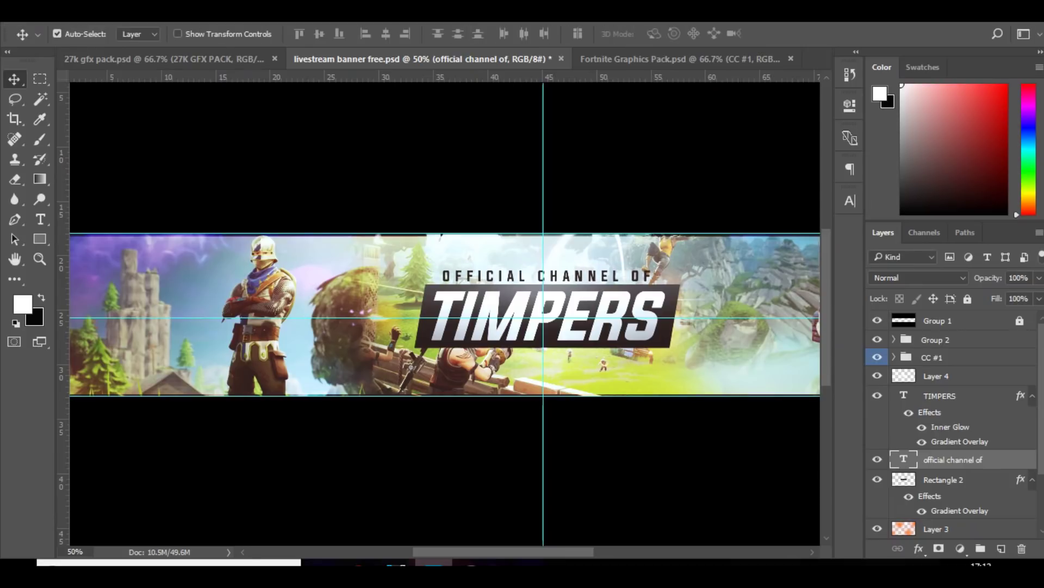
{"action": "key", "text": "ctrl+minus"}
{"action": "key", "text": "ctrl+semicolon"}
{"action": "key", "text": "ctrl+minus"}
{"action": "key", "text": "ctrl+plus"}
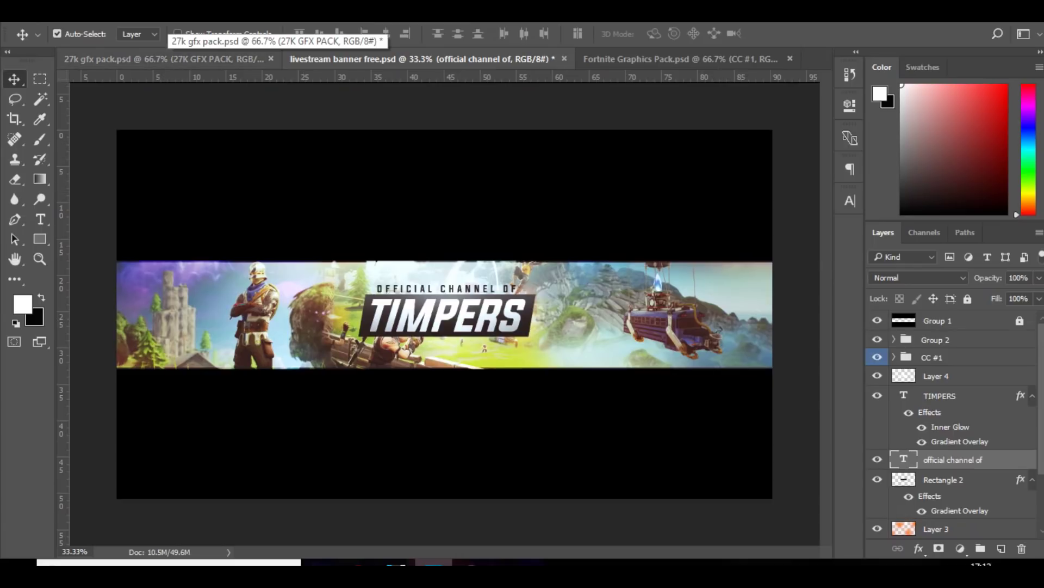
Reveal the Twitter logo under Social Media Logos > Coloured Logos in the 27k gfx pack.
{"action": "left_click", "coordinate": [163, 58]}
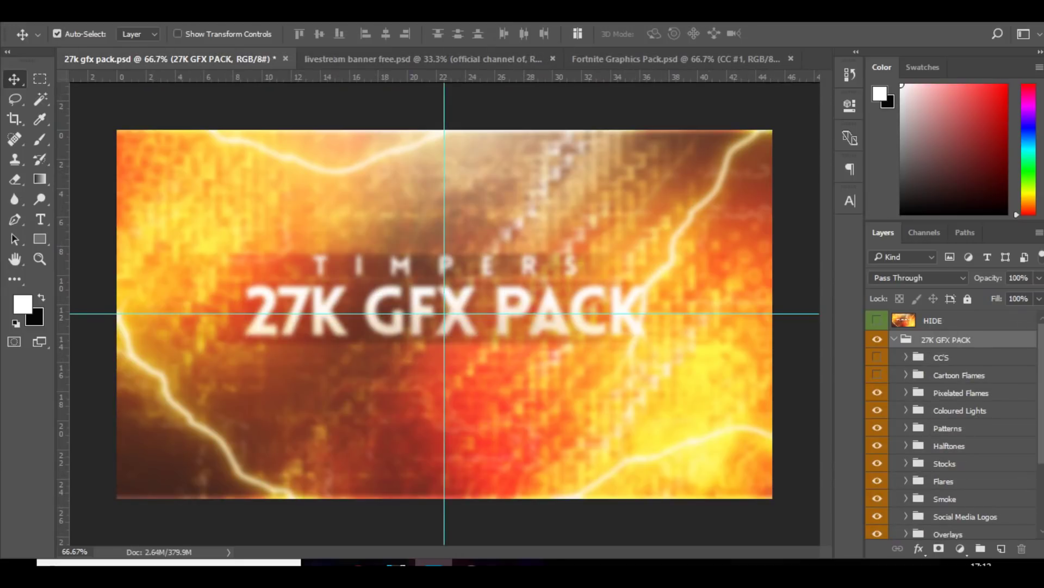
{"action": "left_click", "coordinate": [906, 516]}
{"action": "scroll", "coordinate": [952, 425], "scroll_direction": "down", "scroll_amount": 5}
{"action": "left_click", "coordinate": [919, 459]}
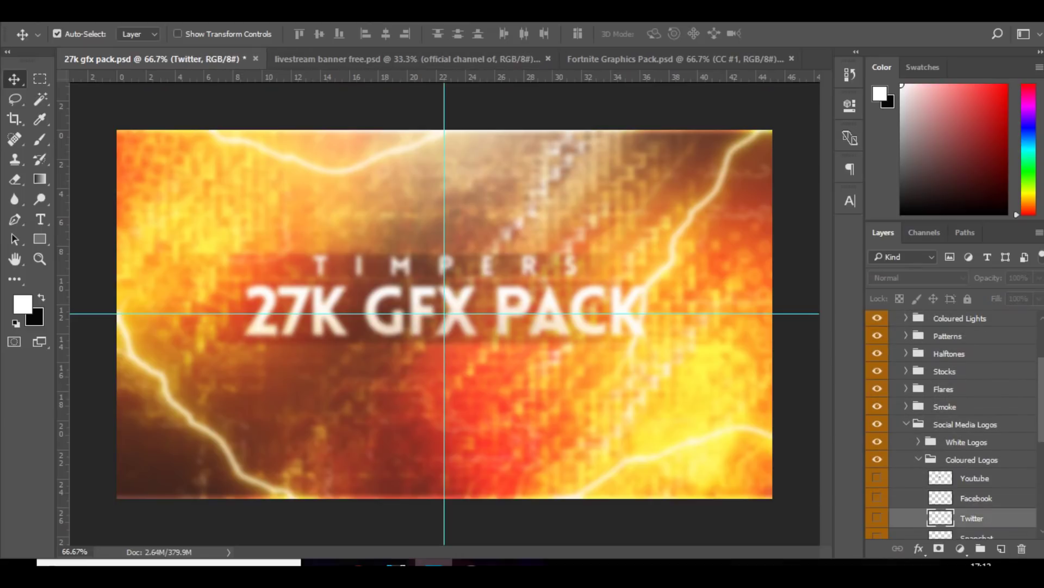
{"action": "left_click", "coordinate": [972, 518]}
{"action": "left_click", "coordinate": [876, 518]}
Bring the Twitter logo into the banner and place it left, beside the soldier.
{"action": "left_click_drag", "start_coordinate": [340, 300], "coordinate": [375, 57]}
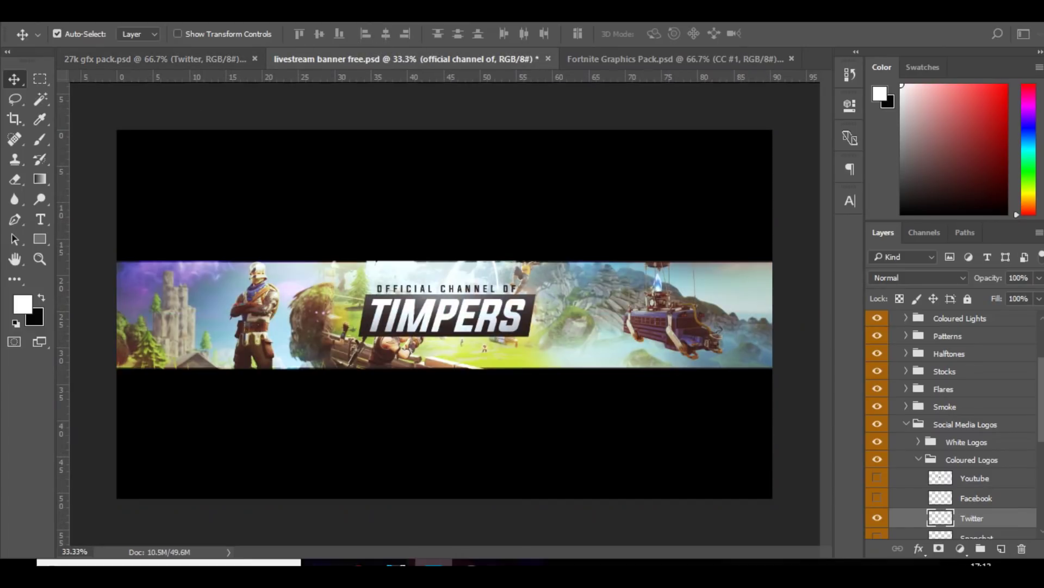
{"action": "left_click_drag", "start_coordinate": [326, 244], "coordinate": [299, 310]}
{"action": "key", "text": "ctrl+t"}
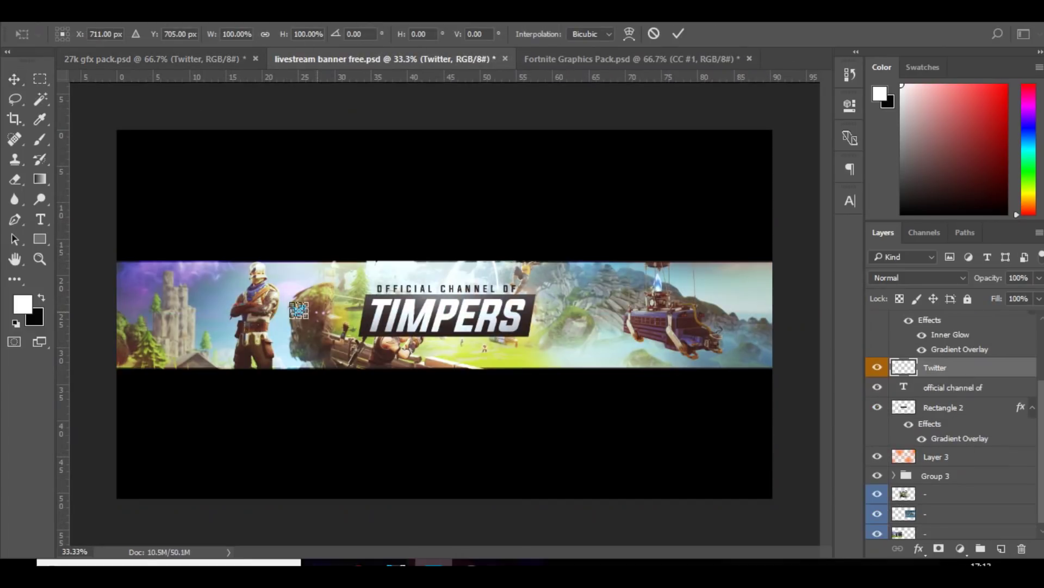
{"action": "key", "text": "Return"}
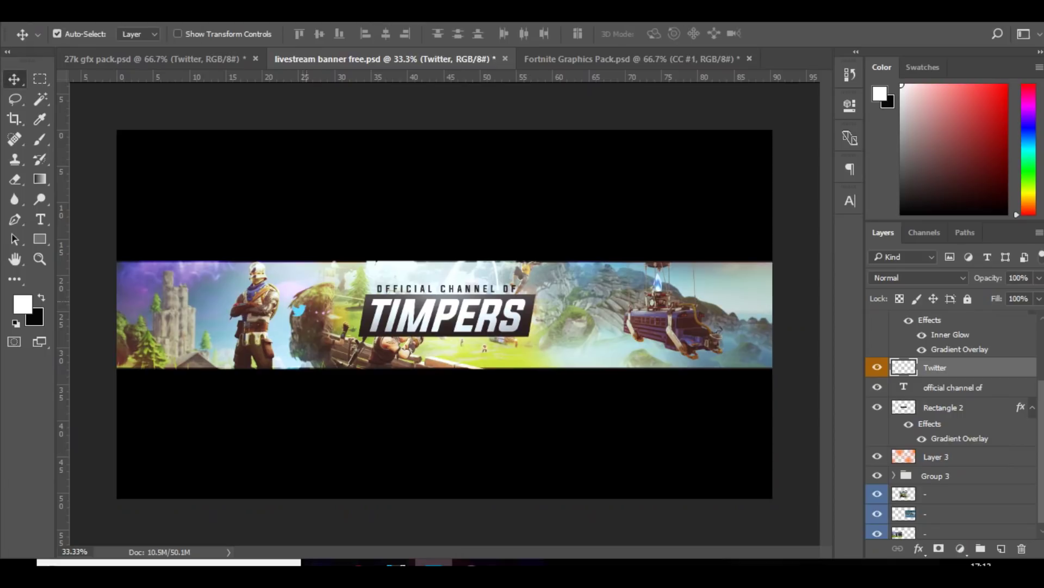
{"action": "left_click_drag", "start_coordinate": [299, 310], "coordinate": [210, 313]}
Add a Drop Shadow to the Twitter logo with spread 10 and initial distance and size values.
{"action": "double_click", "coordinate": [968, 367]}
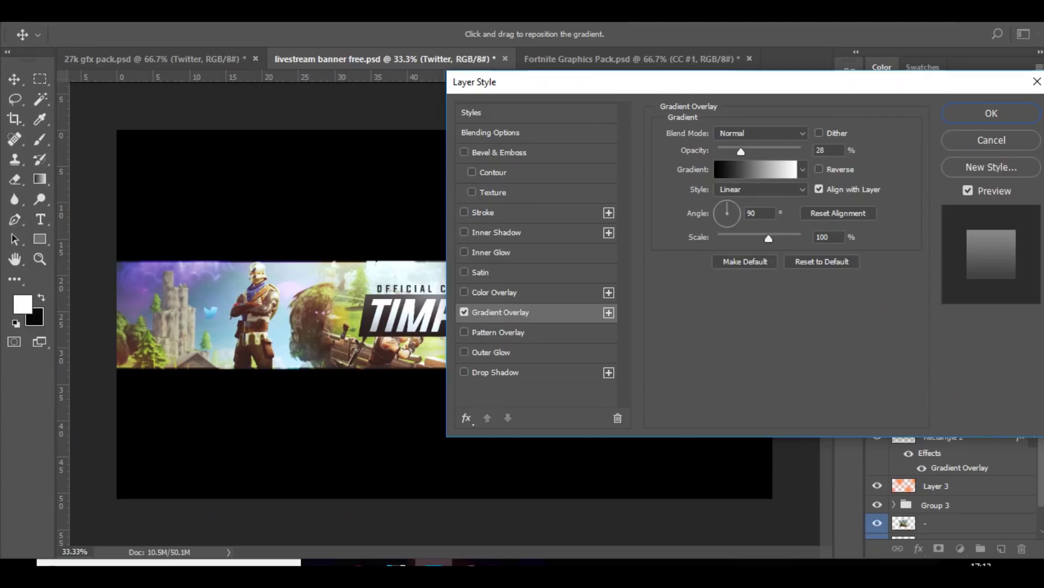
{"action": "left_click", "coordinate": [495, 372]}
{"action": "type", "text": "6"}
{"action": "key", "text": "Tab"}
{"action": "type", "text": "10"}
{"action": "key", "text": "Tab"}
{"action": "type", "text": "5129"}
Adjust the shadow to 12 px distance, 13 px size and 16% opacity, and apply.
{"action": "key", "text": "shift+Down"}
{"action": "key", "text": "shift+Tab"}
{"action": "key", "text": "shift+Tab"}
{"action": "key", "text": "Up"}
{"action": "key", "text": "Up"}
{"action": "key", "text": "Up"}
{"action": "key", "text": "Up"}
{"action": "key", "text": "Up"}
{"action": "key", "text": "Up"}
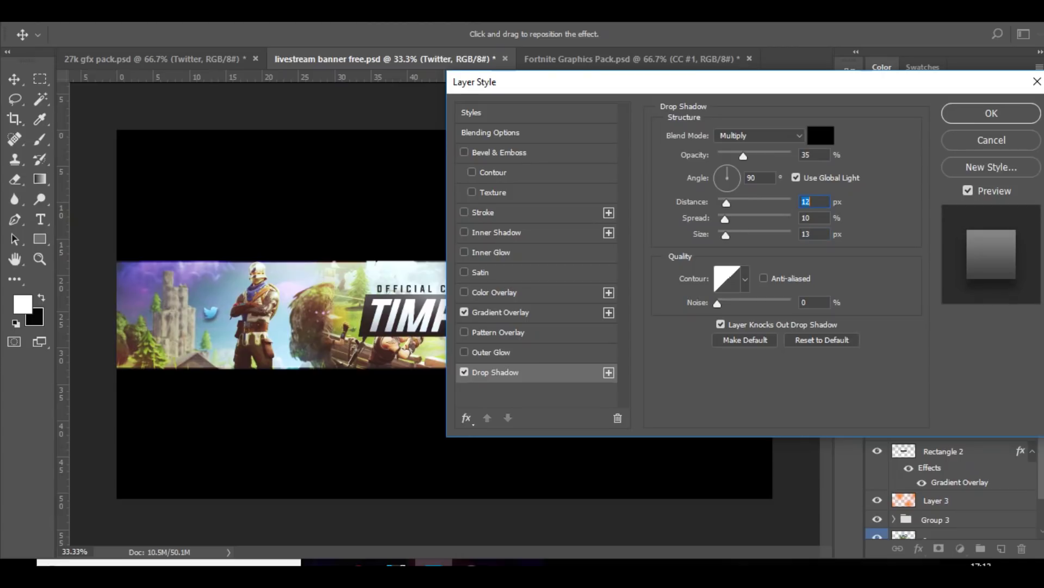
{"action": "key", "text": "shift+Tab"}
{"action": "key", "text": "shift+Tab"}
{"action": "key", "text": "shift+Tab"}
{"action": "type", "text": "16"}
{"action": "key", "text": "Up"}
{"action": "key", "text": "Up"}
{"action": "key", "text": "Up"}
{"action": "key", "text": "Up"}
{"action": "key", "text": "Up"}
{"action": "key", "text": "Up"}
{"action": "key", "text": "Up"}
{"action": "key", "text": "Up"}
{"action": "key", "text": "Return"}
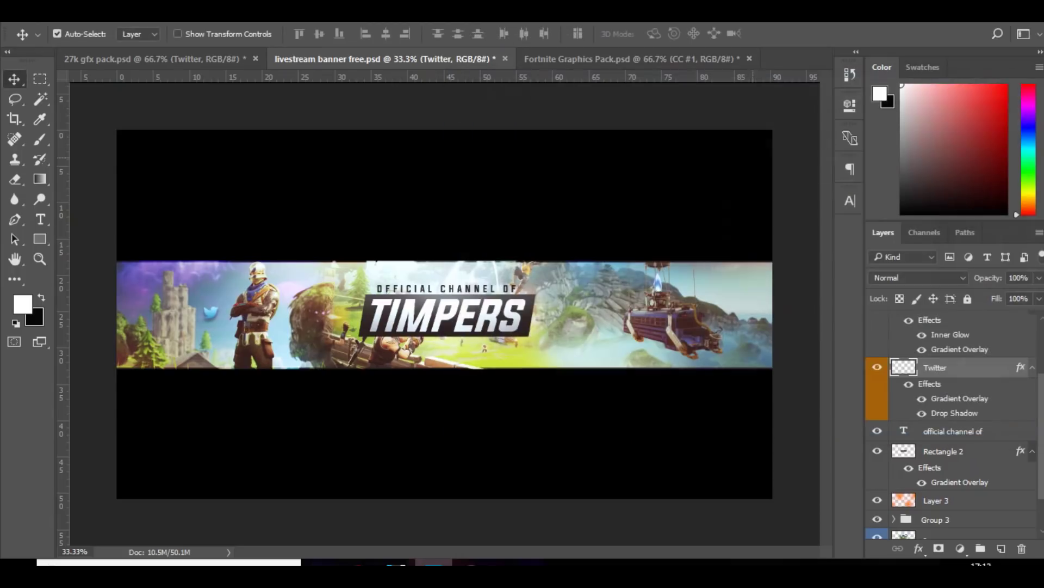
Copy the Twitter layer style, then show the Snapchat logo in the 27k gfx pack for the banner.
{"action": "right_click", "coordinate": [936, 367]}
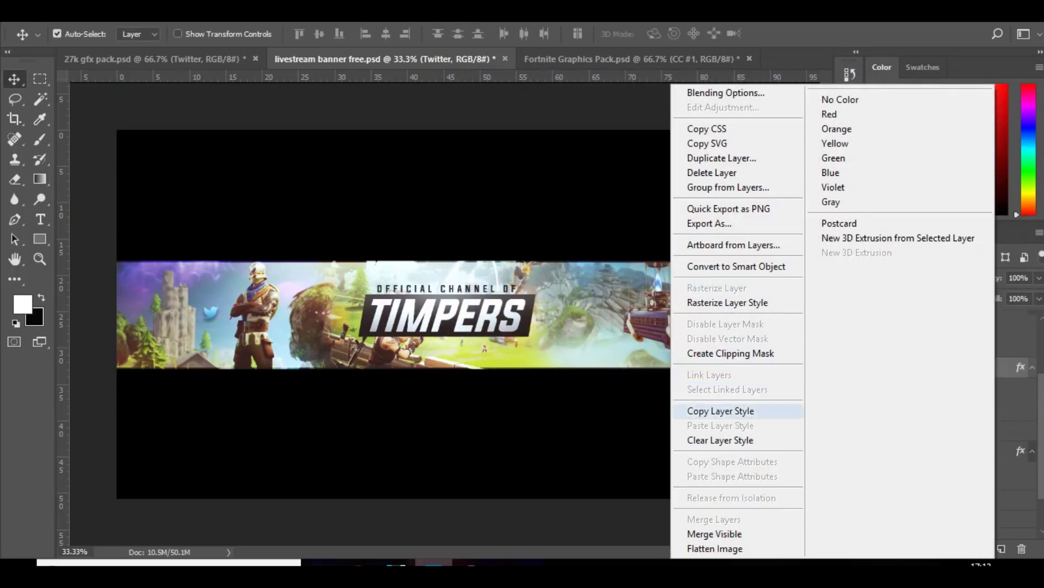
{"action": "left_click", "coordinate": [708, 411]}
{"action": "left_click", "coordinate": [153, 58]}
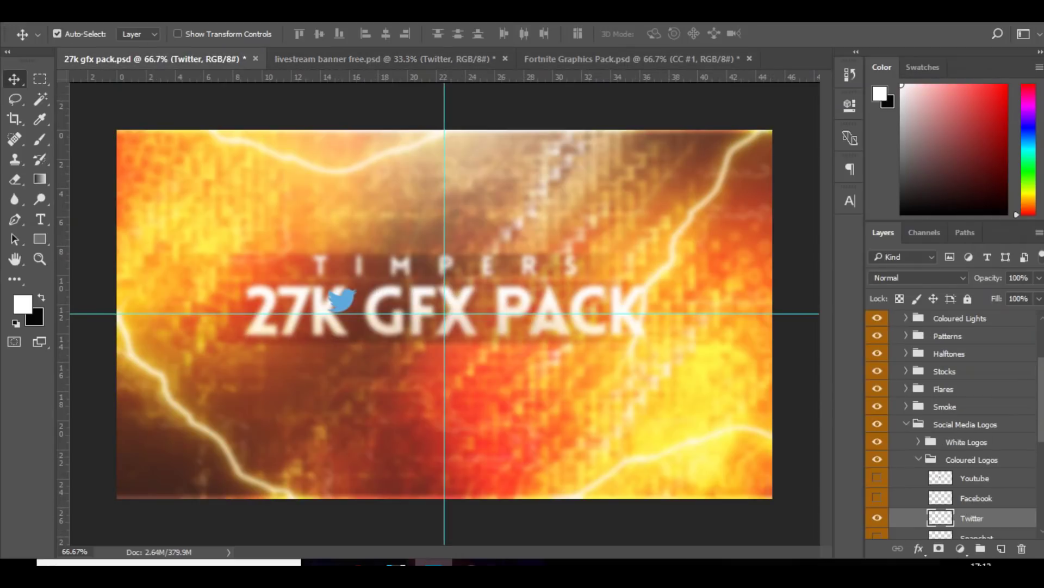
{"action": "scroll", "coordinate": [952, 424], "scroll_direction": "down", "scroll_amount": 3}
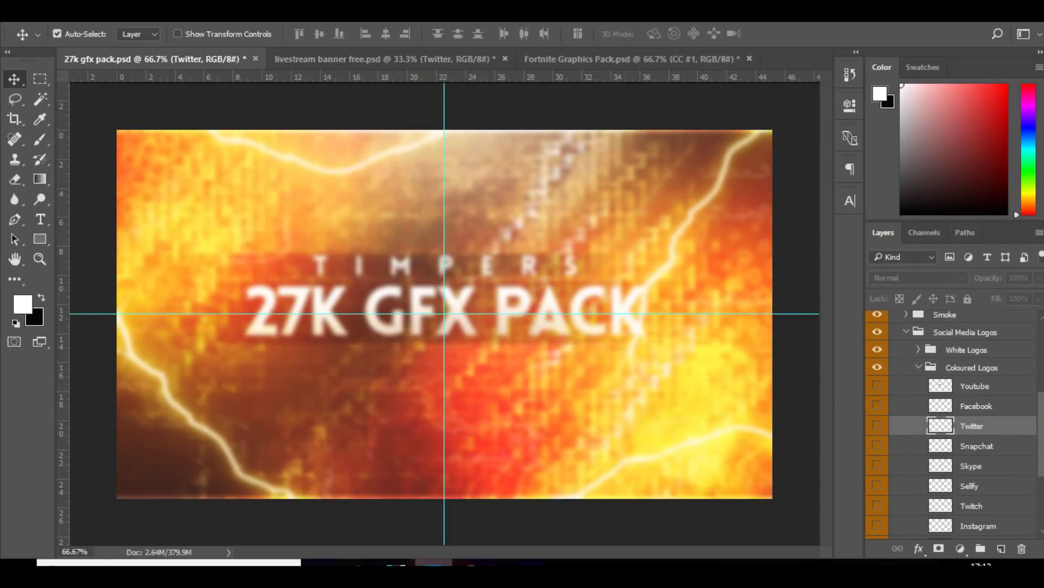
{"action": "mouse_move", "coordinate": [375, 299]}
{"action": "left_mouse_down"}
{"action": "mouse_move", "coordinate": [416, 43]}
{"action": "mouse_move", "coordinate": [354, 58]}
{"action": "left_mouse_up"}
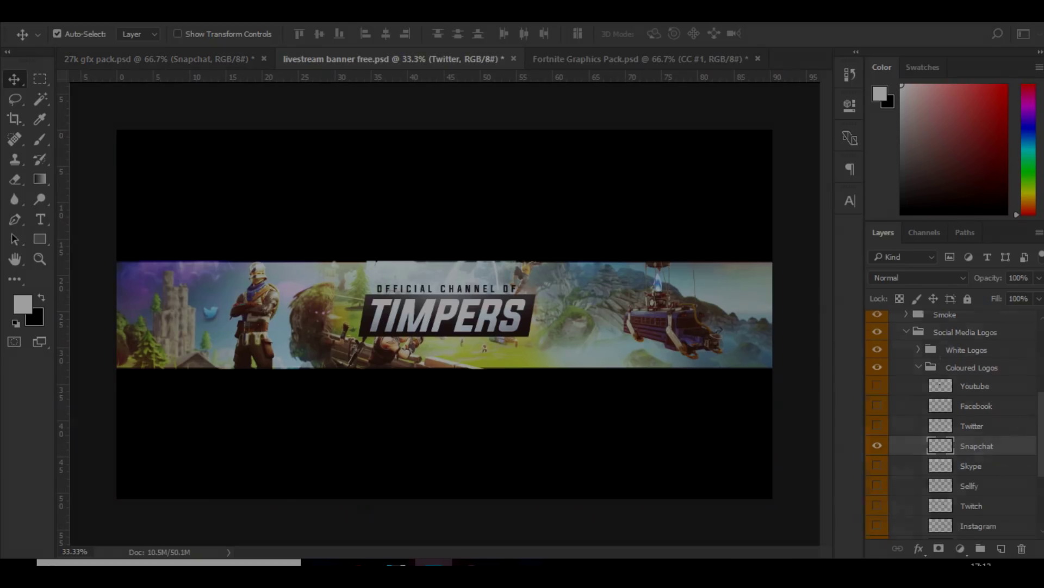